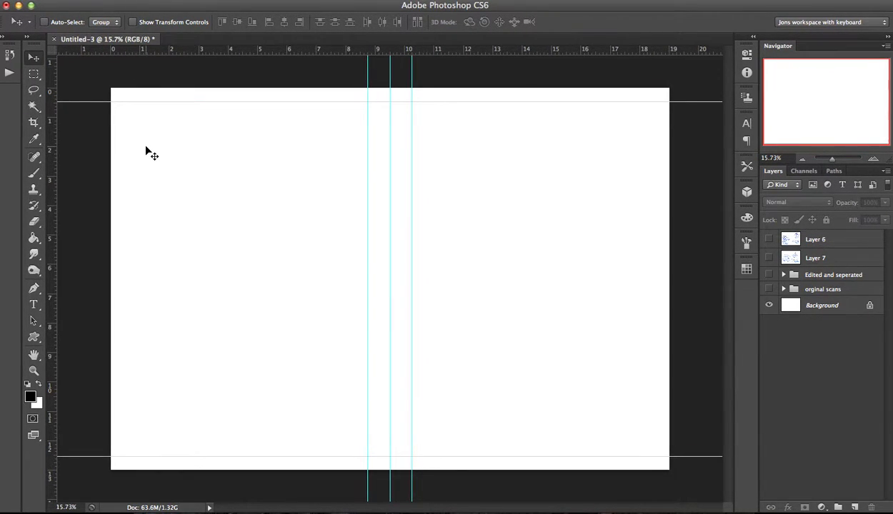
Create a new 19 × 13 inch document at 300 pixels/inch in RGB Color, 8 bit, with a white background.
{"action": "left_click", "coordinate": [96, 1]}
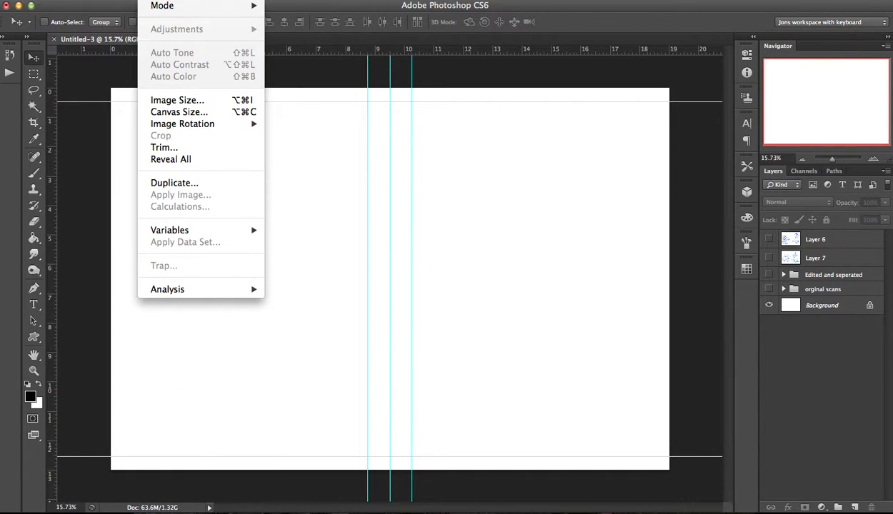
{"action": "left_click", "coordinate": [76, 4]}
{"action": "left_click", "coordinate": [94, 2]}
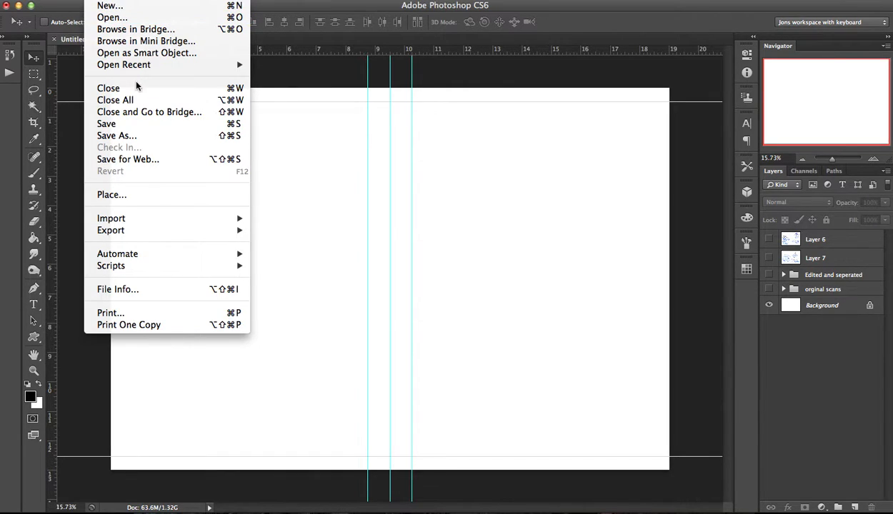
{"action": "left_click", "coordinate": [138, 7]}
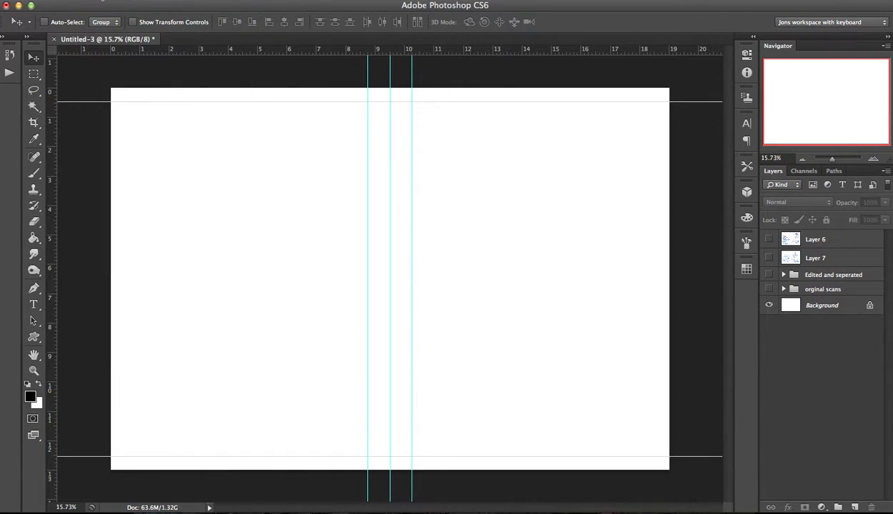
{"action": "key", "text": "super+n"}
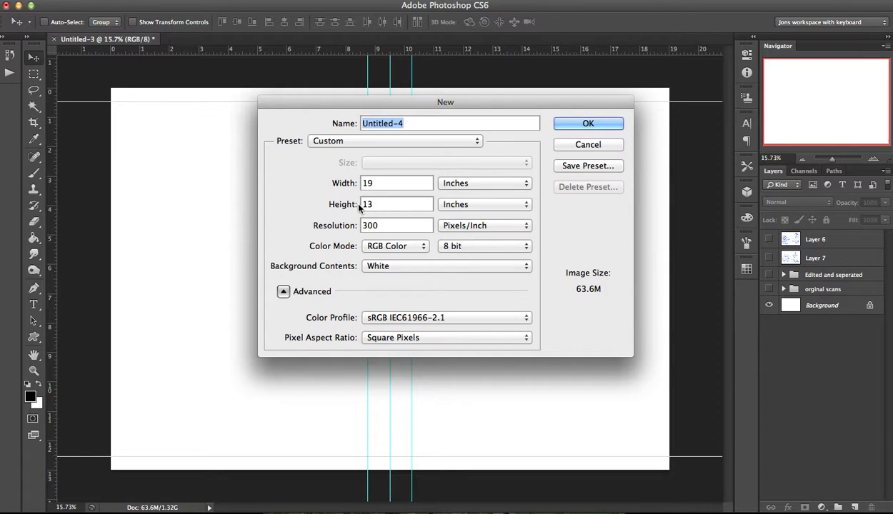
{"action": "left_click", "coordinate": [472, 187]}
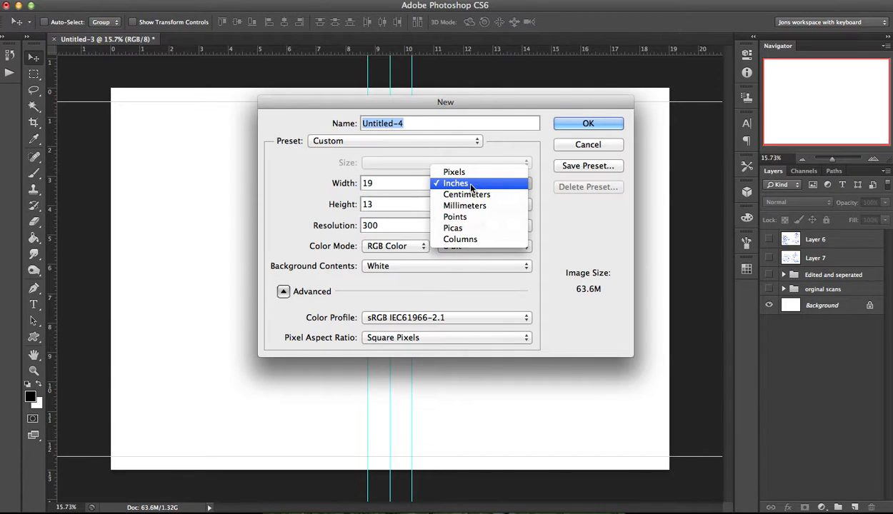
{"action": "left_click", "coordinate": [543, 230]}
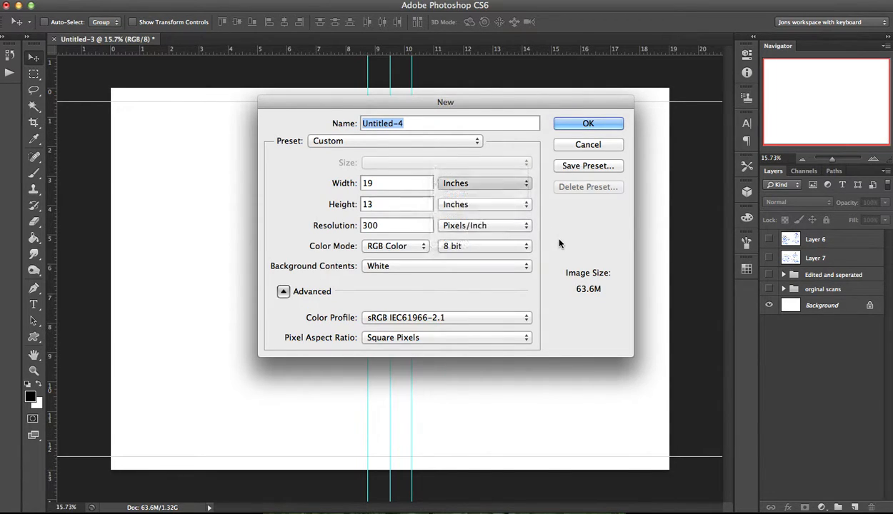
{"action": "left_click", "coordinate": [455, 183]}
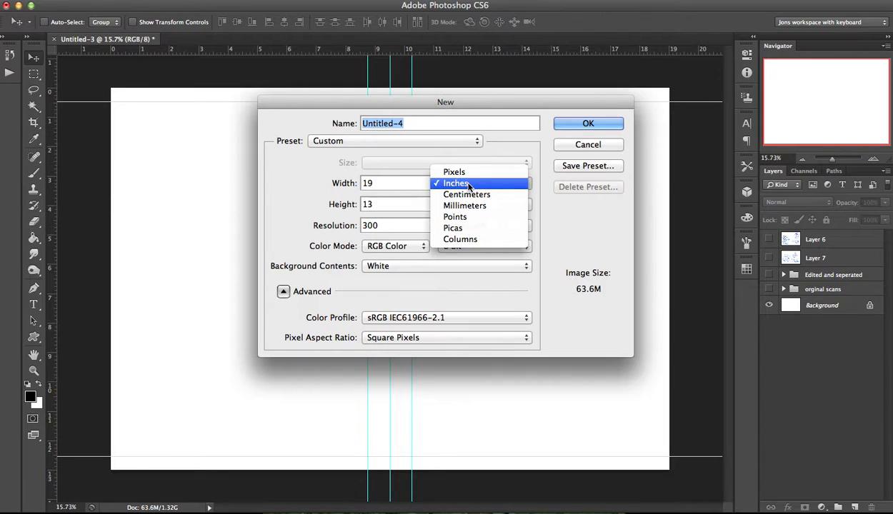
{"action": "left_click", "coordinate": [611, 260]}
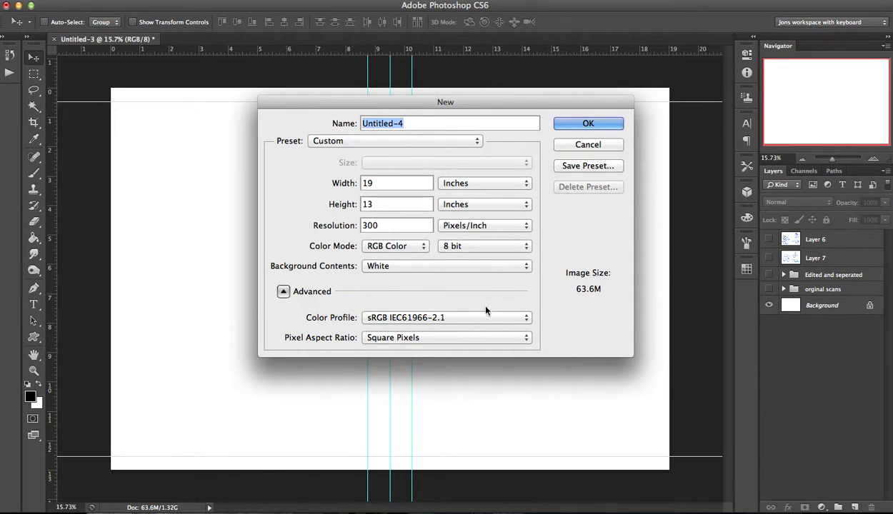
{"action": "left_click", "coordinate": [586, 128]}
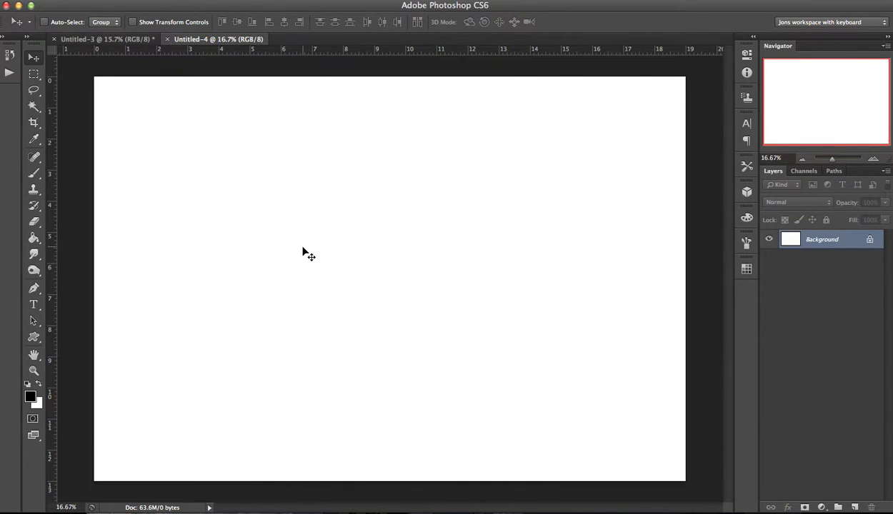
Align the ruler origin with the canvas's upper-left corner.
{"action": "key", "text": "super+minus"}
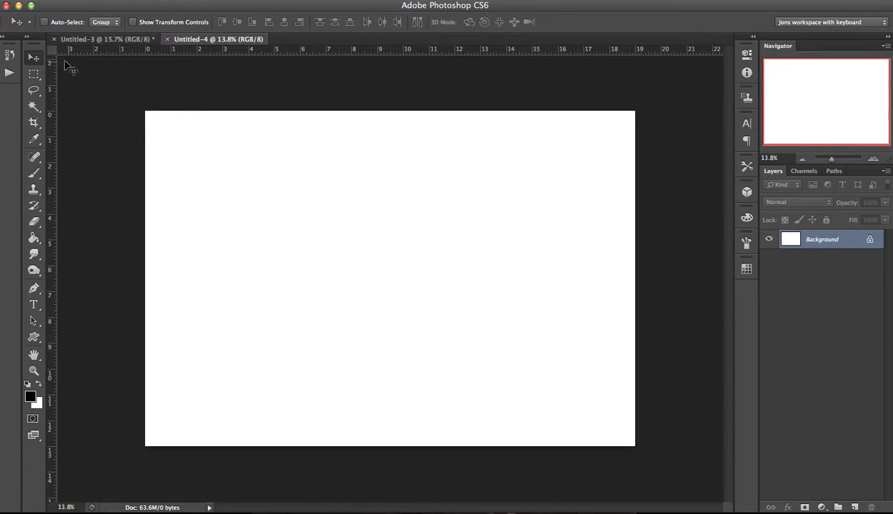
{"action": "left_click_drag", "start_coordinate": [56, 50], "coordinate": [92, 86]}
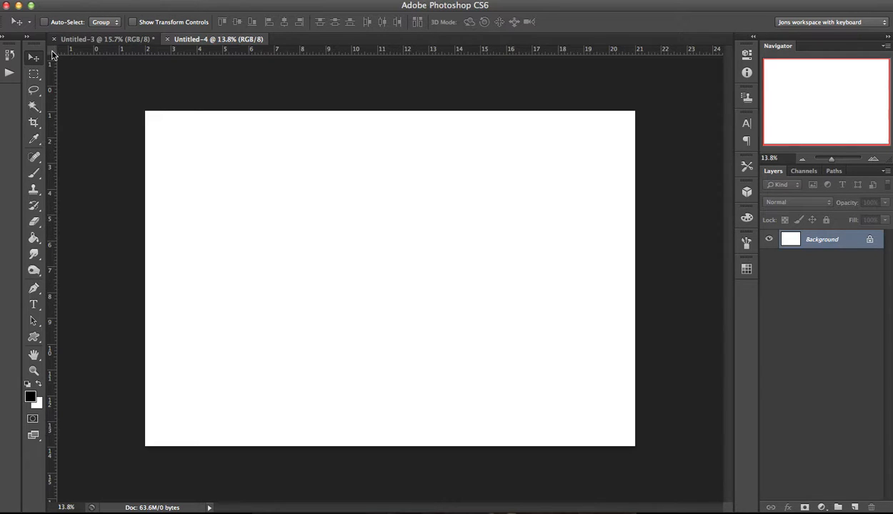
{"action": "left_click_drag", "start_coordinate": [52, 51], "coordinate": [145, 110]}
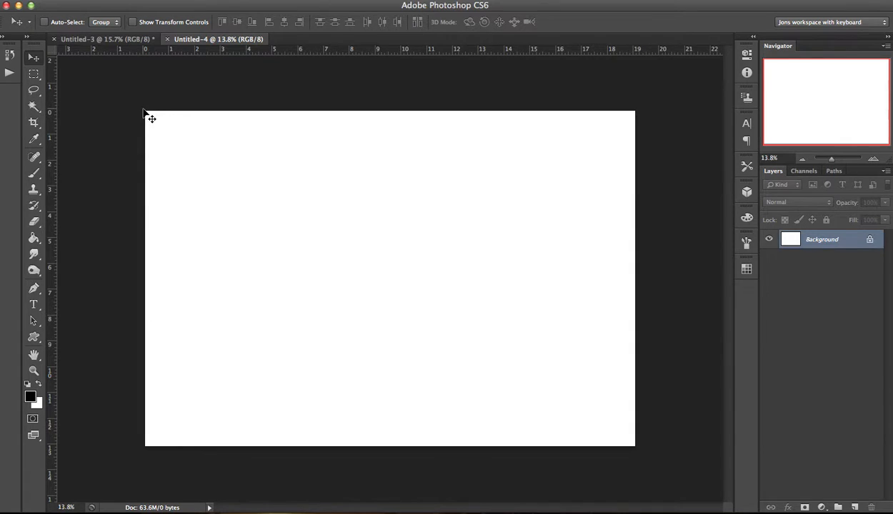
{"action": "left_click_drag", "start_coordinate": [49, 48], "coordinate": [145, 111]}
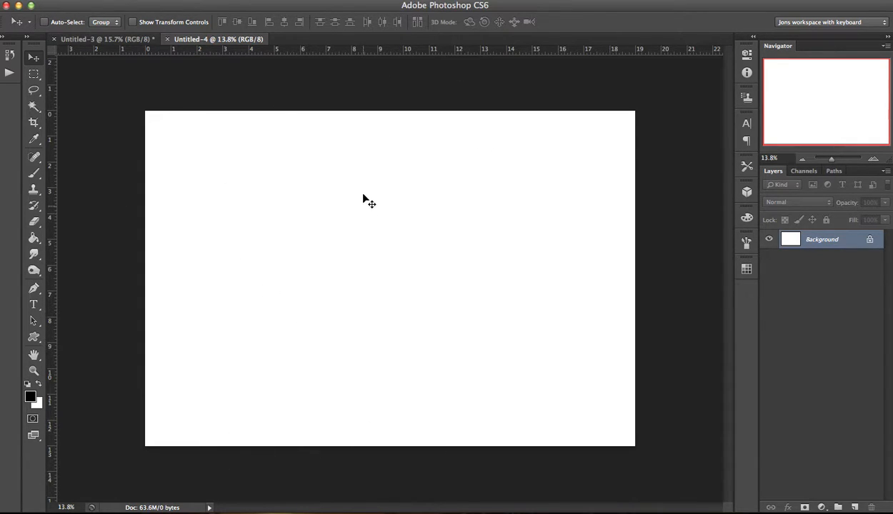
Place a vertical guide down the middle of the canvas at about 9.5 in.
{"action": "left_click_drag", "start_coordinate": [52, 137], "coordinate": [44, 163]}
{"action": "left_click_drag", "start_coordinate": [50, 153], "coordinate": [405, 146]}
{"action": "left_click_drag", "start_coordinate": [390, 141], "coordinate": [391, 185]}
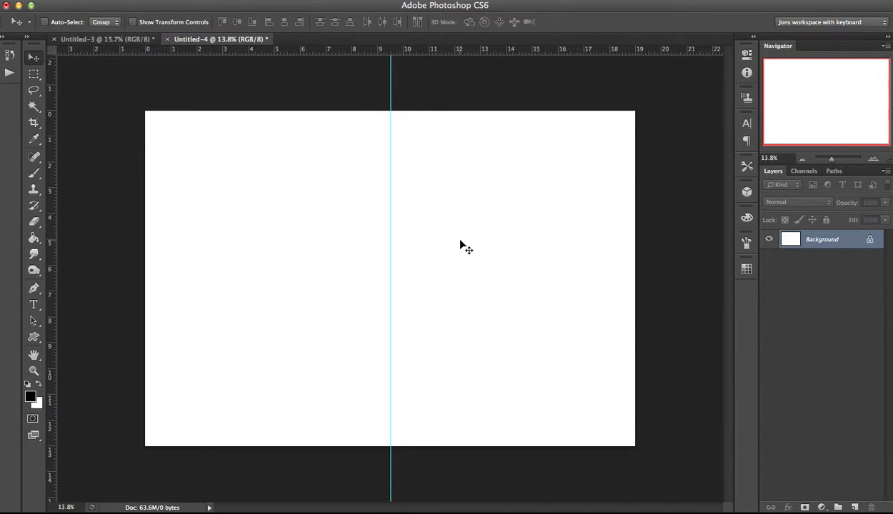
Try a brush stroke on the page just left of the centre guide, undo it and return to the Move tool.
{"action": "left_click", "coordinate": [32, 176]}
{"action": "mouse_move", "coordinate": [329, 246]}
{"action": "left_mouse_down"}
{"action": "mouse_move", "coordinate": [400, 218]}
{"action": "mouse_move", "coordinate": [410, 265]}
{"action": "mouse_move", "coordinate": [439, 277]}
{"action": "mouse_move", "coordinate": [397, 175]}
{"action": "mouse_move", "coordinate": [432, 297]}
{"action": "mouse_move", "coordinate": [371, 329]}
{"action": "left_mouse_up"}
{"action": "key", "text": "ctrl+z"}
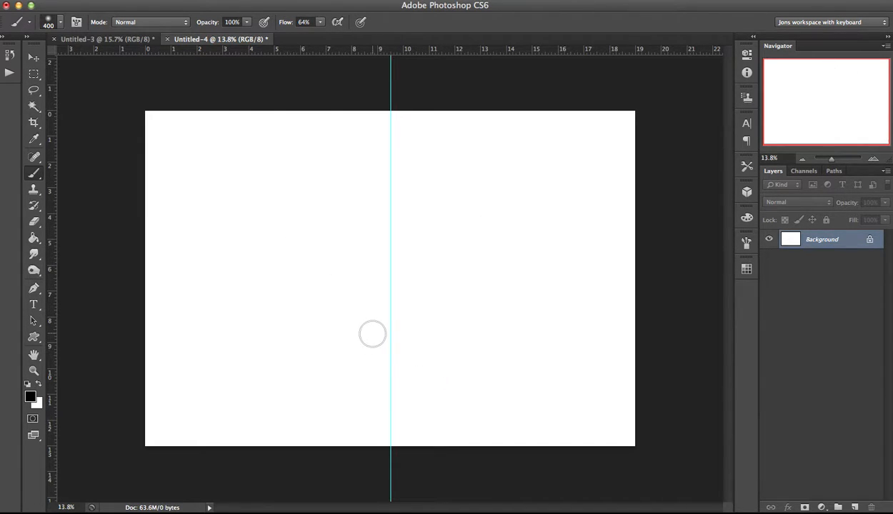
{"action": "left_click", "coordinate": [34, 60]}
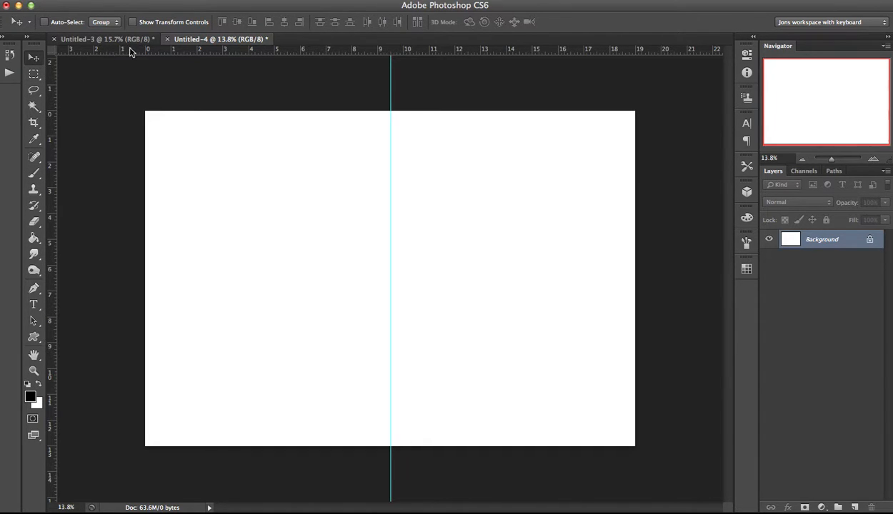
Try a horizontal guide across the page and a vertical guide at about 9 in, undoing each one.
{"action": "left_click_drag", "start_coordinate": [377, 52], "coordinate": [375, 173]}
{"action": "key", "text": "super+z"}
{"action": "left_click_drag", "start_coordinate": [52, 138], "coordinate": [376, 223]}
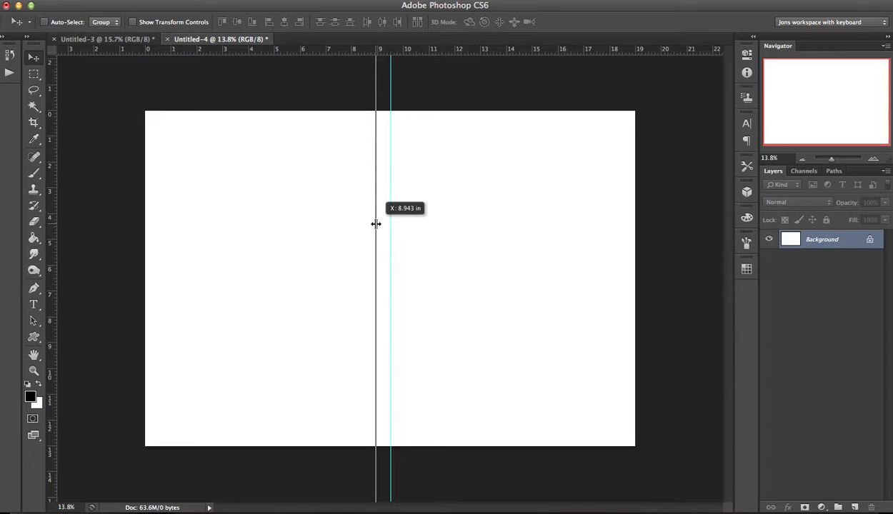
{"action": "left_click_drag", "start_coordinate": [376, 224], "coordinate": [378, 226]}
{"action": "key", "text": "super+z"}
Paint a black trial stroke winding down over the centre guide with the Brush tool and undo it.
{"action": "left_click", "coordinate": [33, 174]}
{"action": "mouse_move", "coordinate": [370, 224]}
{"action": "left_mouse_down"}
{"action": "mouse_move", "coordinate": [384, 281]}
{"action": "mouse_move", "coordinate": [370, 260]}
{"action": "mouse_move", "coordinate": [385, 272]}
{"action": "mouse_move", "coordinate": [410, 351]}
{"action": "mouse_move", "coordinate": [382, 388]}
{"action": "mouse_move", "coordinate": [389, 434]}
{"action": "left_mouse_up"}
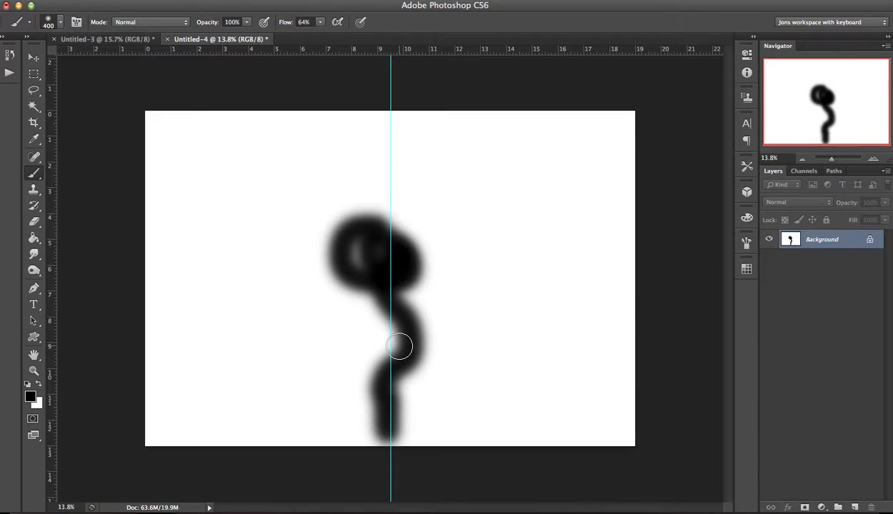
{"action": "key", "text": "ctrl+z"}
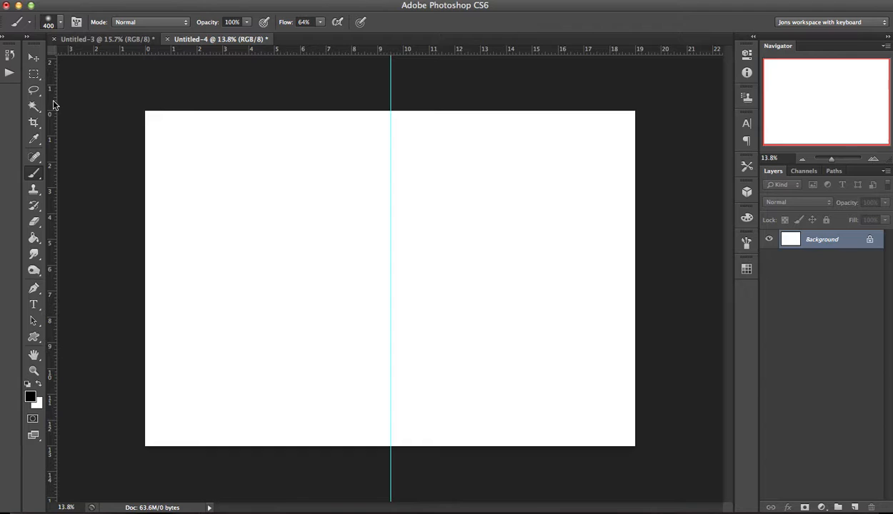
Try a vertical guide at about 8.25 in, left of the centre guide, and undo it.
{"action": "left_click_drag", "start_coordinate": [52, 102], "coordinate": [350, 171]}
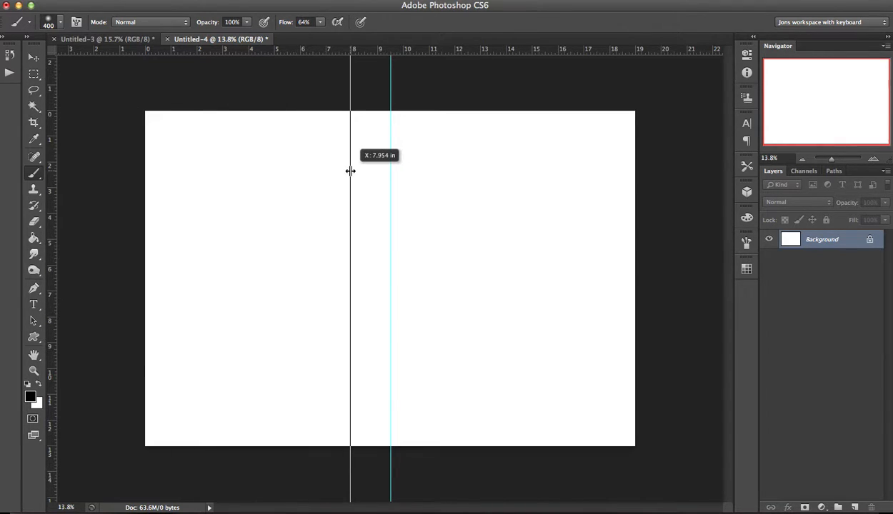
{"action": "mouse_move", "coordinate": [350, 172]}
{"action": "left_mouse_down"}
{"action": "mouse_move", "coordinate": [391, 185]}
{"action": "mouse_move", "coordinate": [358, 179]}
{"action": "left_mouse_up"}
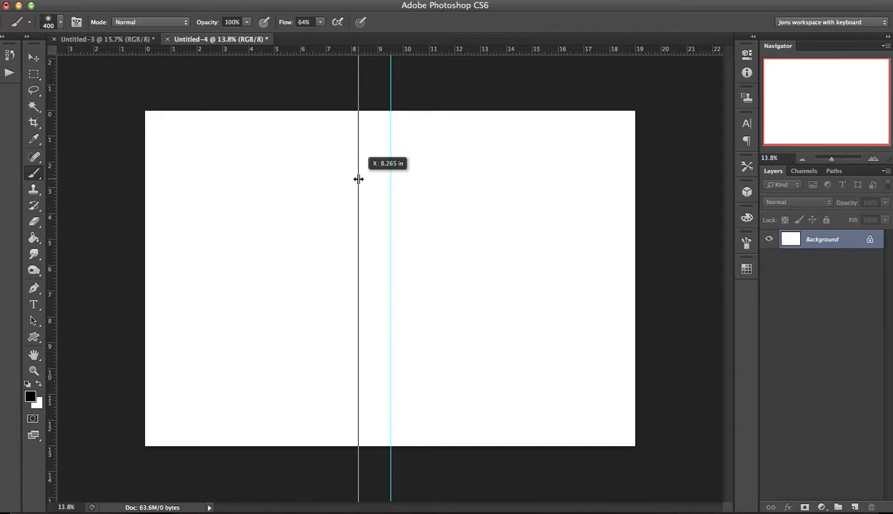
{"action": "left_click_drag", "start_coordinate": [358, 180], "coordinate": [358, 179]}
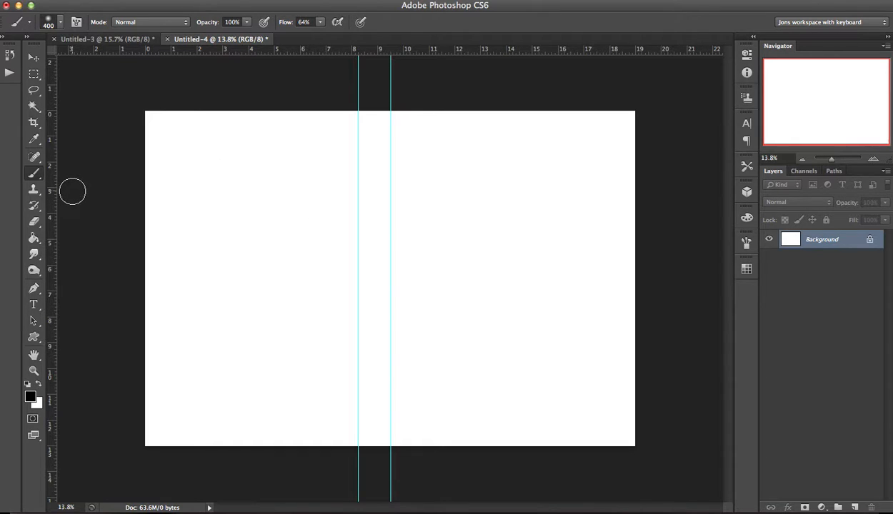
{"action": "key", "text": "super+z"}
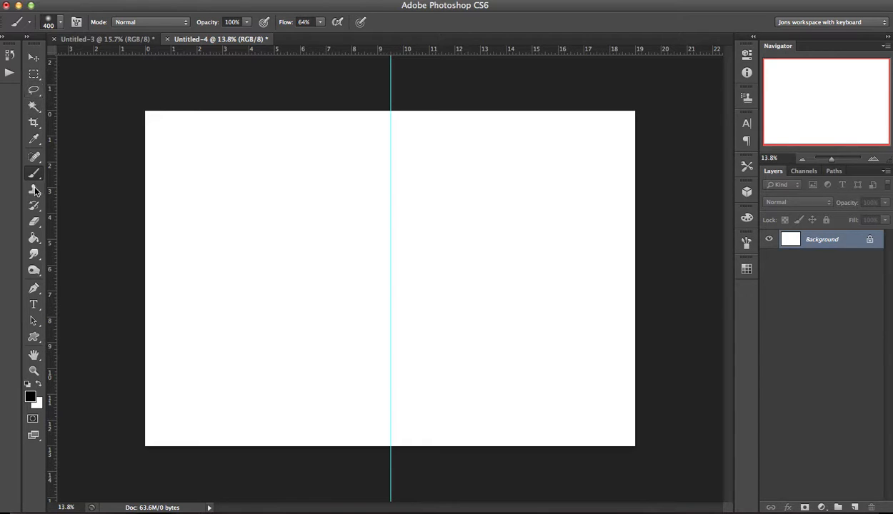
Place vertical guides at about 8.75 in and 10.25 in, one on each side of the centre guide.
{"action": "left_click_drag", "start_coordinate": [54, 136], "coordinate": [378, 207]}
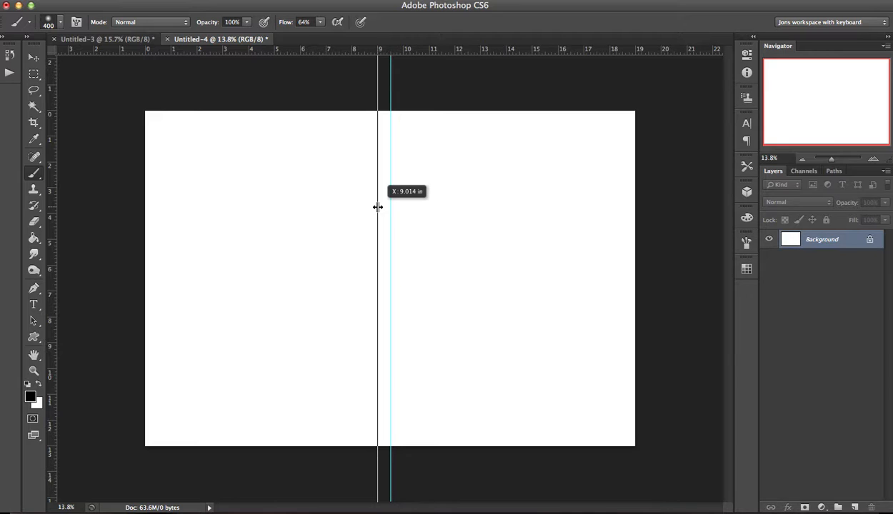
{"action": "left_click_drag", "start_coordinate": [378, 208], "coordinate": [369, 208]}
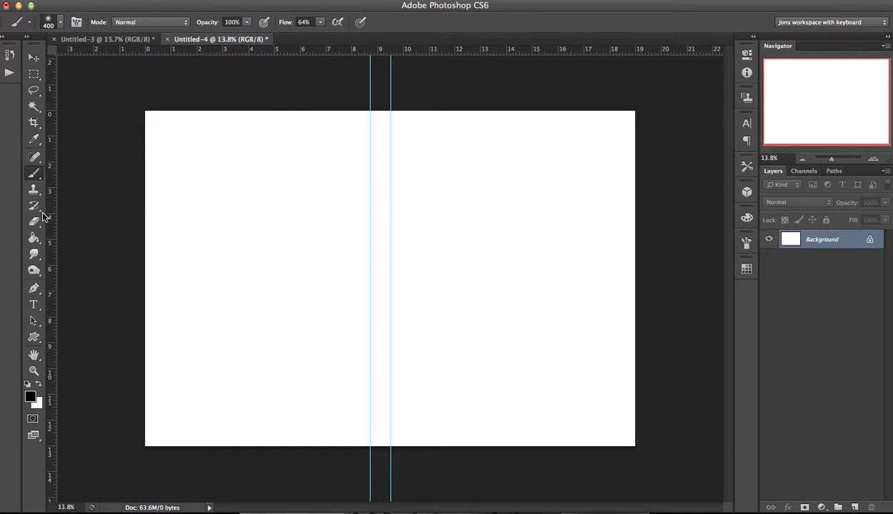
{"action": "left_click_drag", "start_coordinate": [50, 213], "coordinate": [409, 194]}
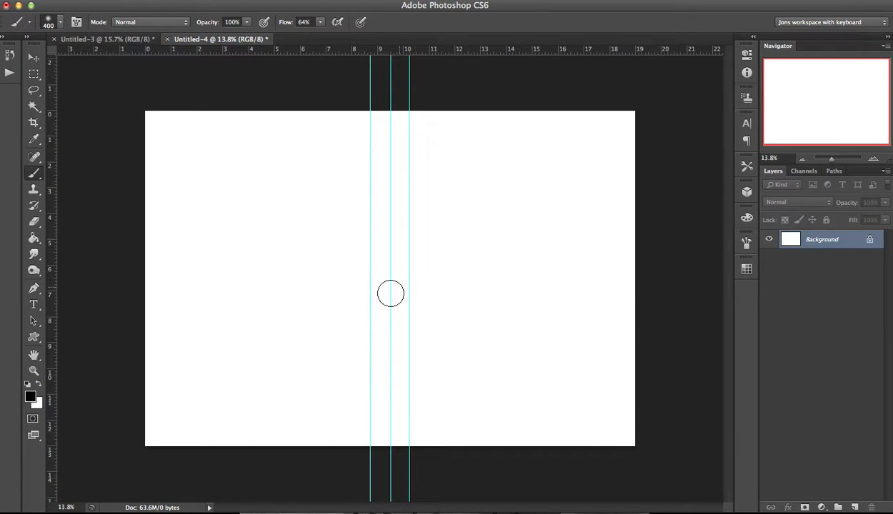
Place horizontal margin guides about 0.5 in from the canvas's upper and lower edges, at about 0.5 in and 12.5 in.
{"action": "mouse_move", "coordinate": [377, 356]}
{"action": "left_mouse_down"}
{"action": "mouse_move", "coordinate": [402, 175]}
{"action": "mouse_move", "coordinate": [389, 391]}
{"action": "mouse_move", "coordinate": [395, 197]}
{"action": "mouse_move", "coordinate": [402, 334]}
{"action": "mouse_move", "coordinate": [385, 210]}
{"action": "left_mouse_up"}
{"action": "key", "text": "ctrl+z"}
{"action": "left_click_drag", "start_coordinate": [385, 51], "coordinate": [385, 123]}
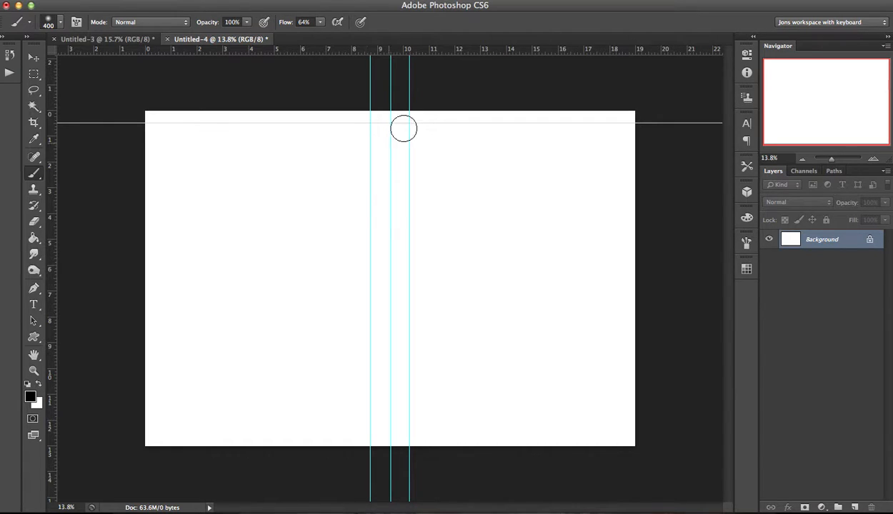
{"action": "left_click_drag", "start_coordinate": [452, 53], "coordinate": [463, 434]}
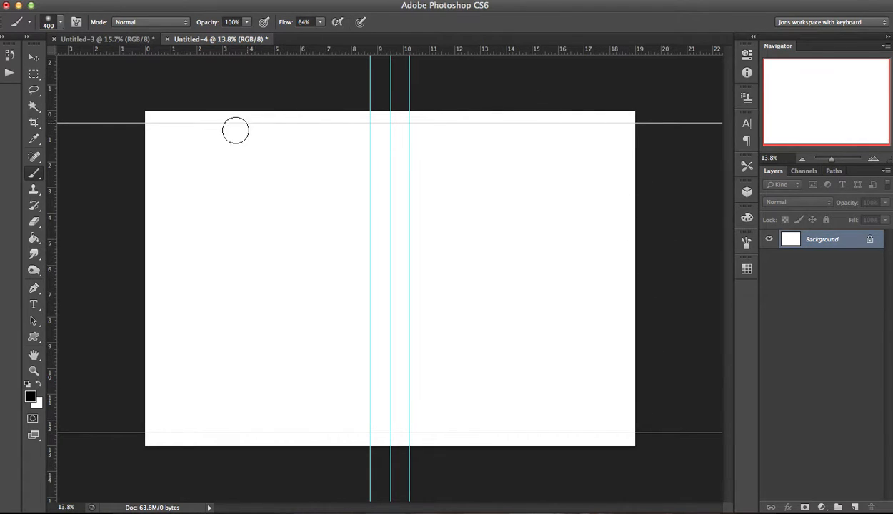
Try vertical guides near the canvas's left edge and brush strokes over the outer margins and centre strip, undoing each.
{"action": "left_click_drag", "start_coordinate": [57, 147], "coordinate": [158, 144]}
{"action": "key", "text": "super+z"}
{"action": "mouse_move", "coordinate": [140, 299]}
{"action": "left_mouse_down"}
{"action": "mouse_move", "coordinate": [150, 255]}
{"action": "mouse_move", "coordinate": [163, 282]}
{"action": "left_mouse_up"}
{"action": "key", "text": "super+z"}
{"action": "left_click_drag", "start_coordinate": [194, 439], "coordinate": [283, 445]}
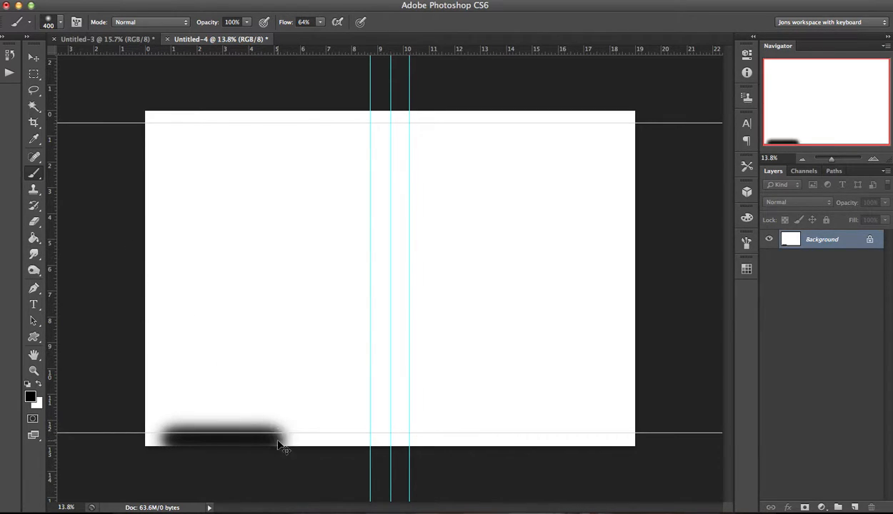
{"action": "key", "text": "super+z"}
{"action": "left_click_drag", "start_coordinate": [389, 96], "coordinate": [388, 309]}
{"action": "key", "text": "super+z"}
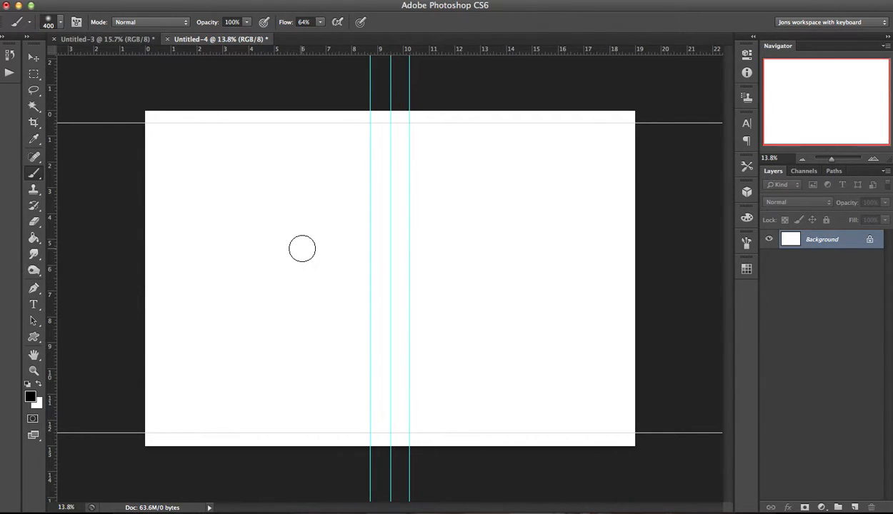
{"action": "left_click_drag", "start_coordinate": [52, 157], "coordinate": [158, 183]}
{"action": "key", "text": "super+z"}
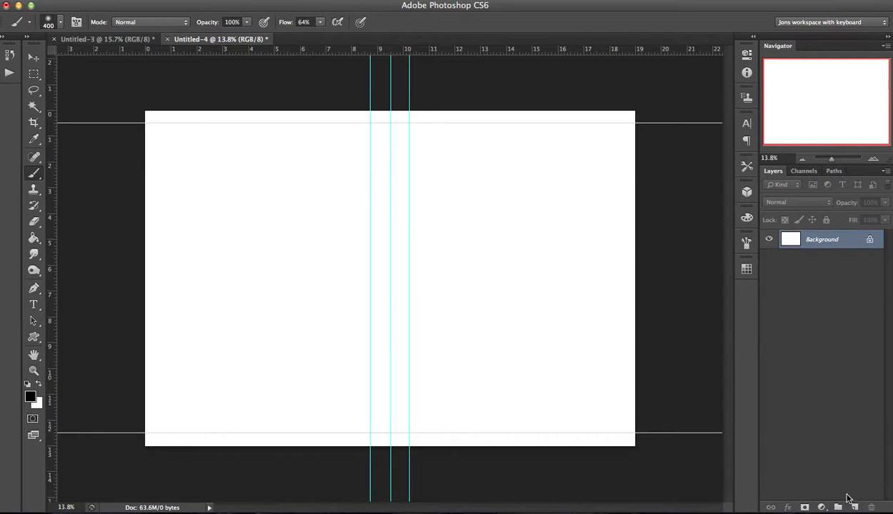
Hide the guides on the spread and show them again.
{"action": "left_click", "coordinate": [337, 0]}
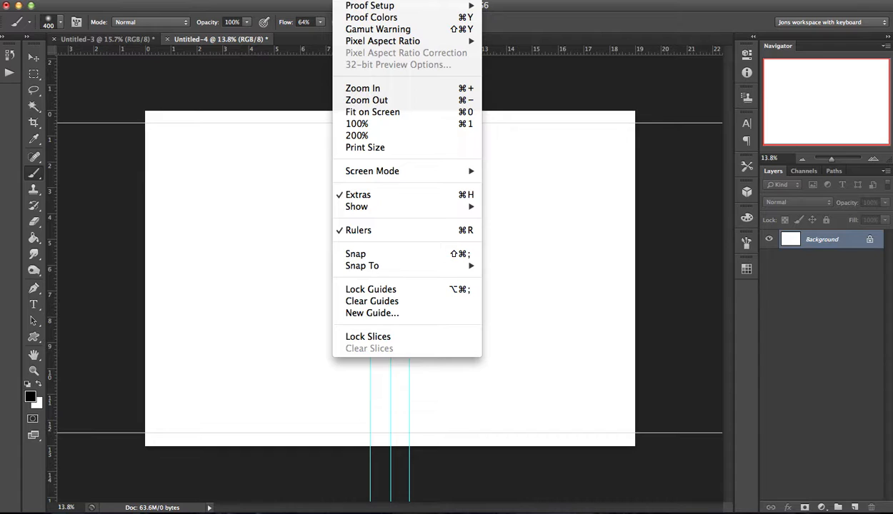
{"action": "left_click", "coordinate": [289, 12]}
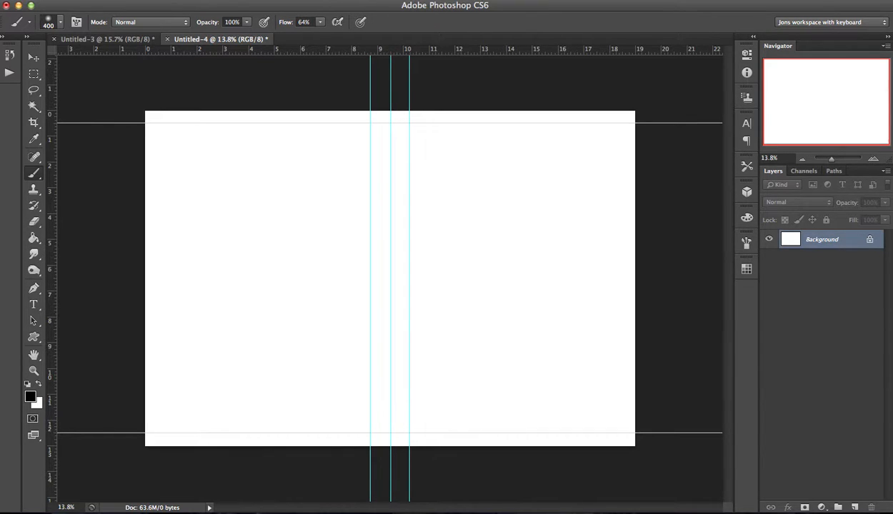
{"action": "left_click", "coordinate": [346, 1]}
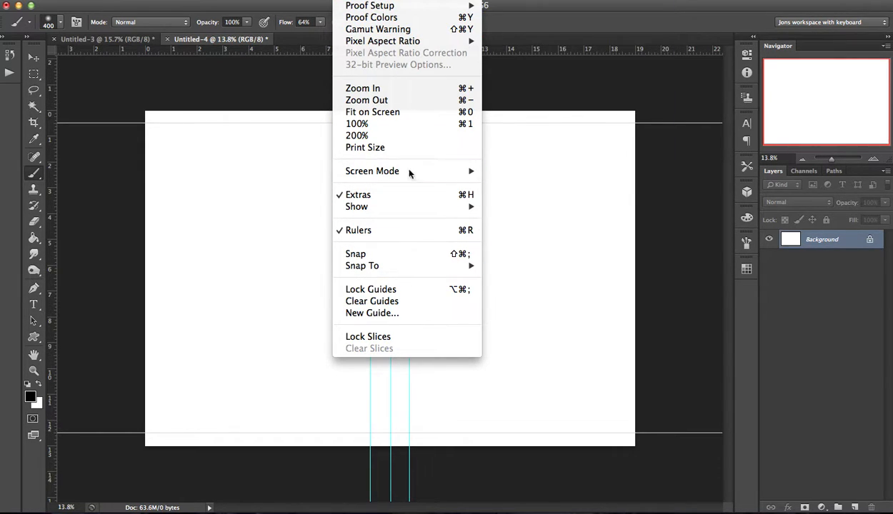
{"action": "mouse_move", "coordinate": [426, 174]}
{"action": "mouse_move", "coordinate": [370, 210]}
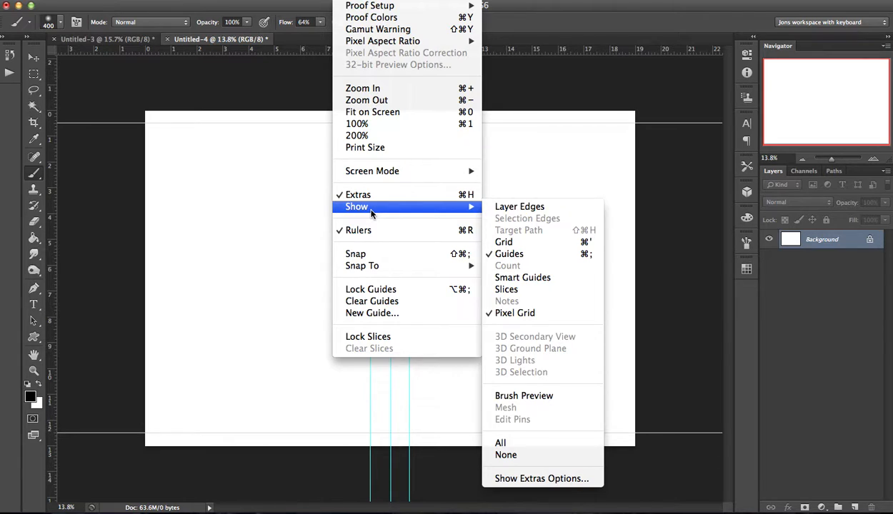
{"action": "left_click", "coordinate": [504, 255]}
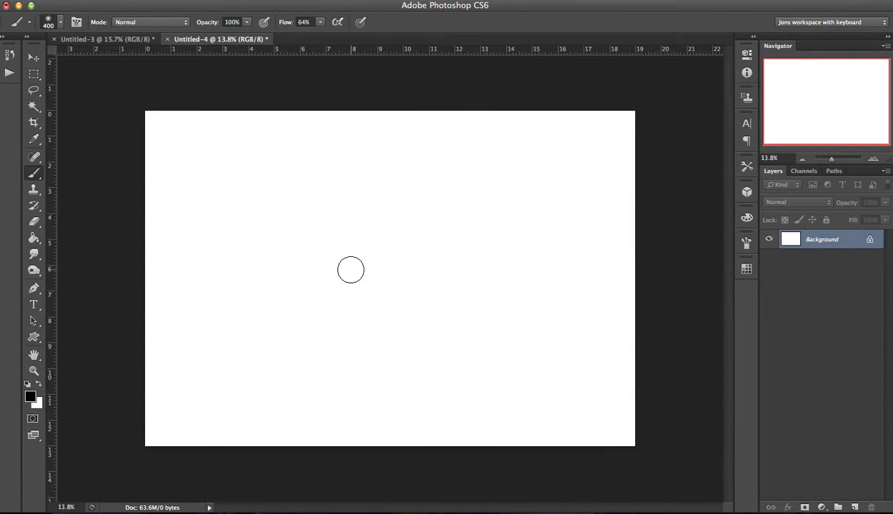
{"action": "left_click", "coordinate": [346, 1]}
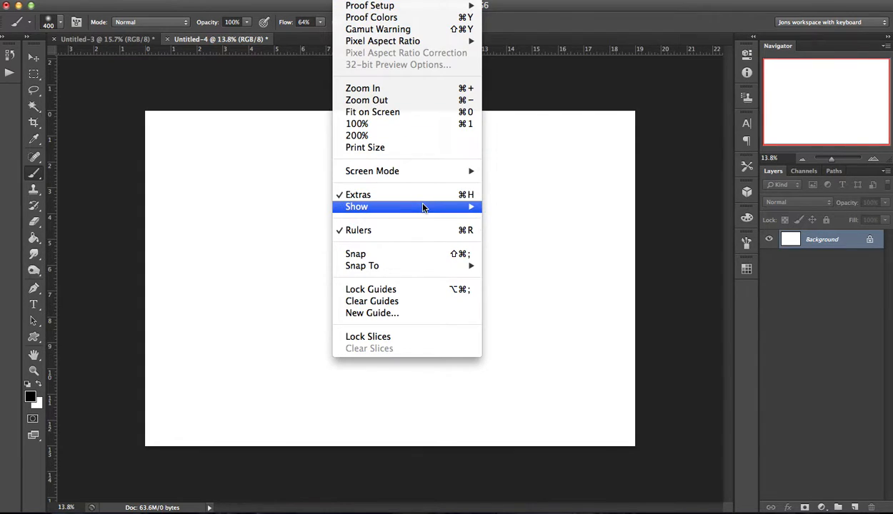
{"action": "mouse_move", "coordinate": [423, 208]}
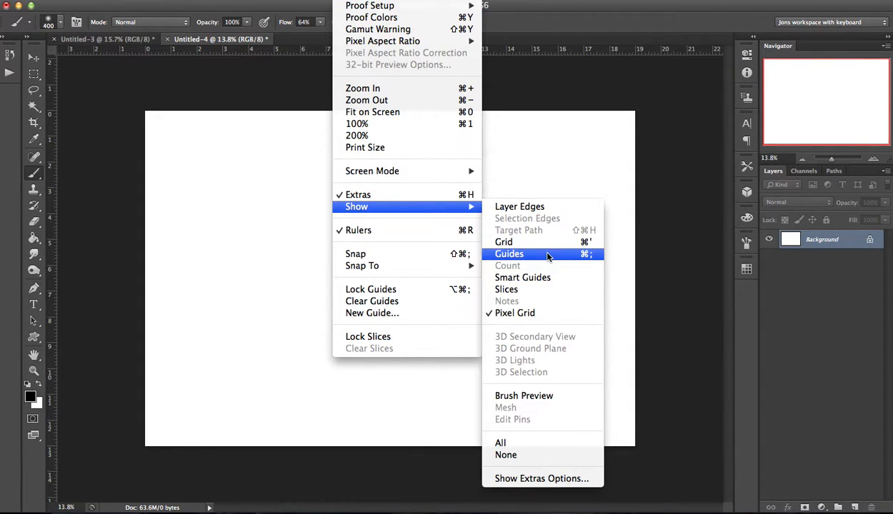
{"action": "left_click", "coordinate": [548, 257]}
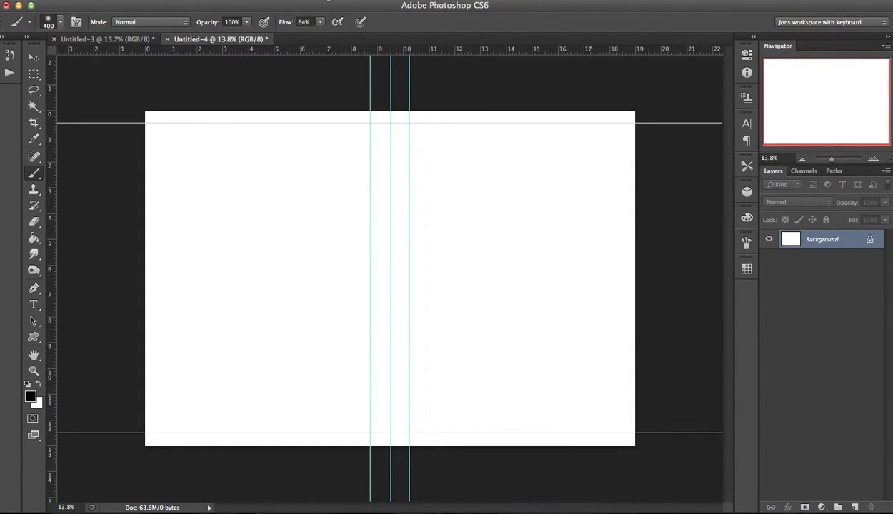
Hide all guides on the two-page spread.
{"action": "left_click", "coordinate": [330, 1]}
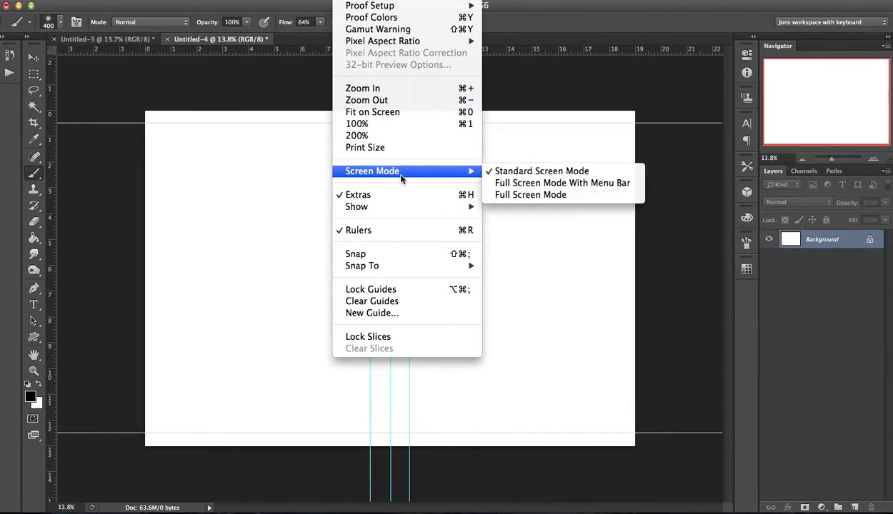
{"action": "mouse_move", "coordinate": [411, 207]}
{"action": "left_click", "coordinate": [521, 253]}
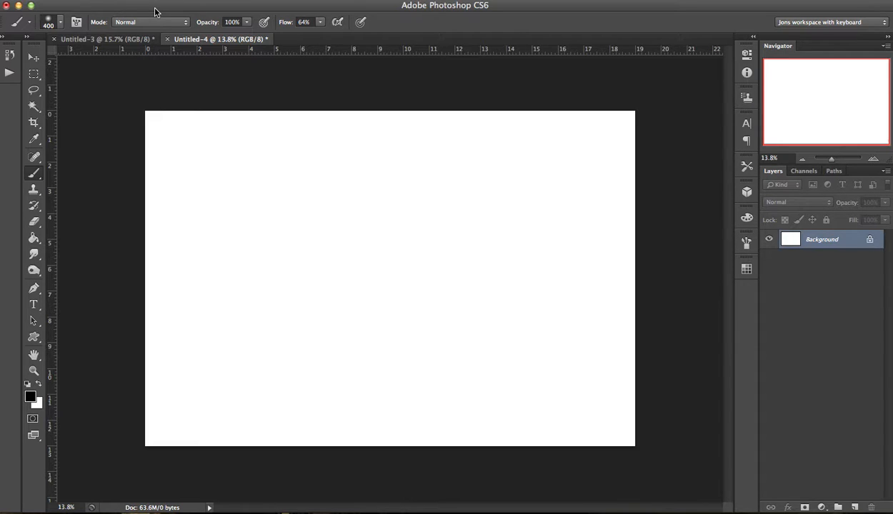
{"action": "left_click", "coordinate": [114, 2]}
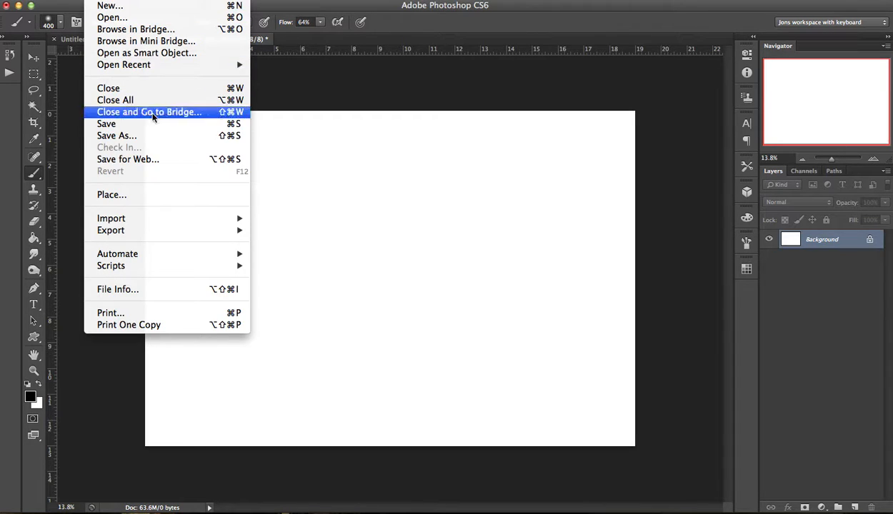
{"action": "left_click", "coordinate": [173, 191]}
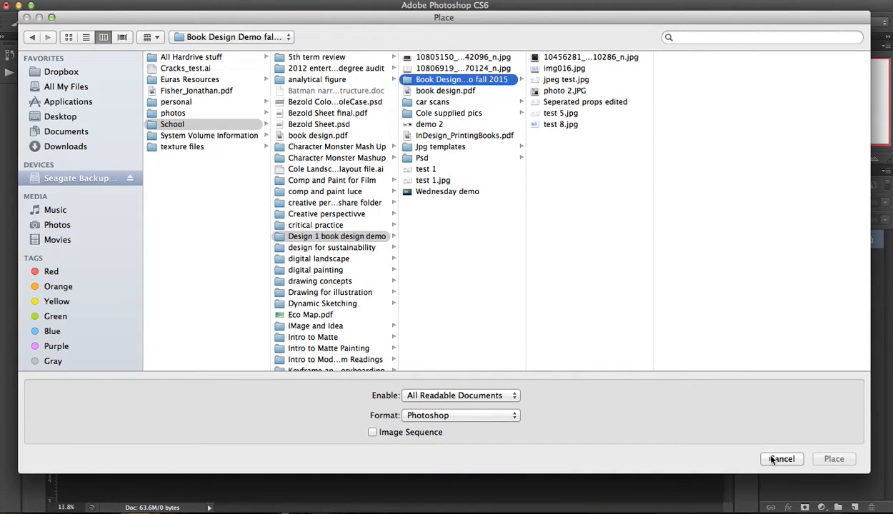
{"action": "left_click", "coordinate": [755, 443]}
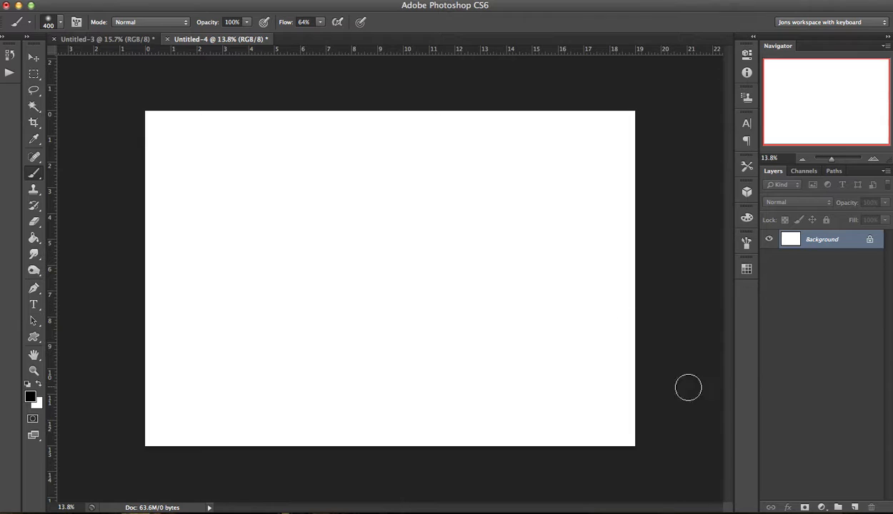
Start placing an image and preview the candidate files in the Book Design Demo fall 2015 folder, including the sketches and the colour wheel.
{"action": "left_click", "coordinate": [97, 1]}
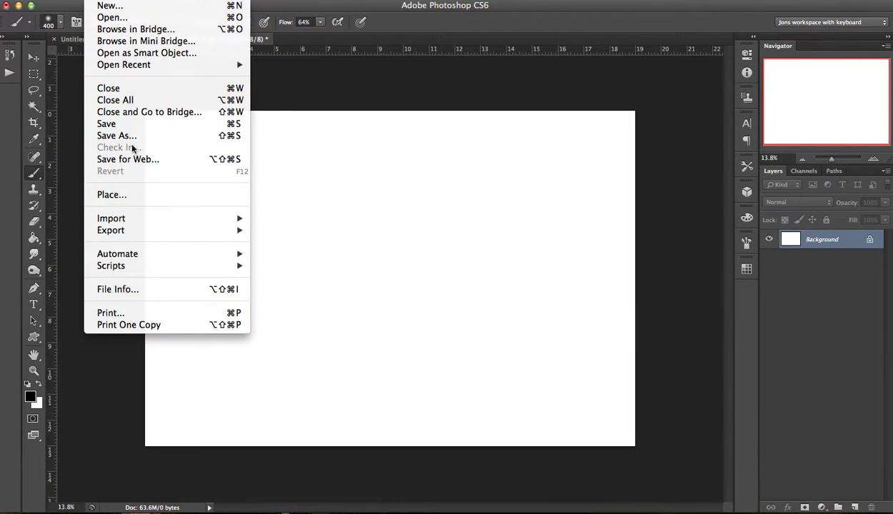
{"action": "left_click", "coordinate": [111, 196]}
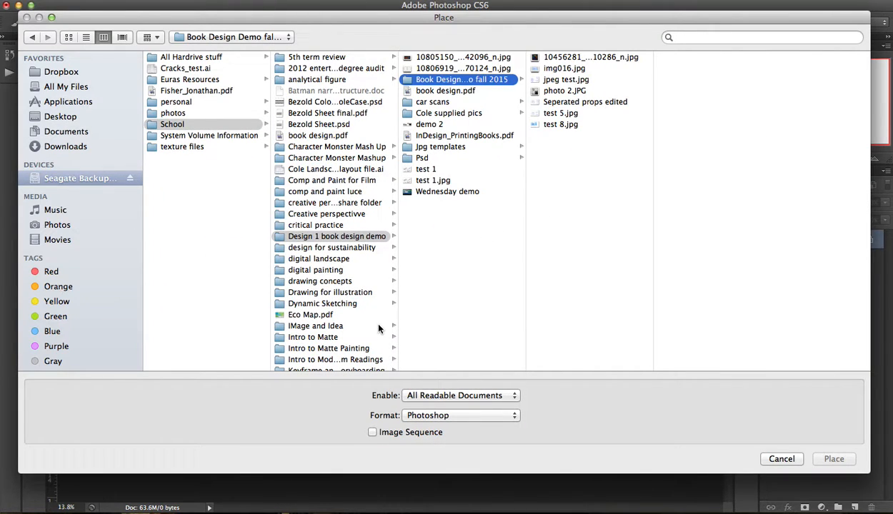
{"action": "left_click", "coordinate": [569, 79]}
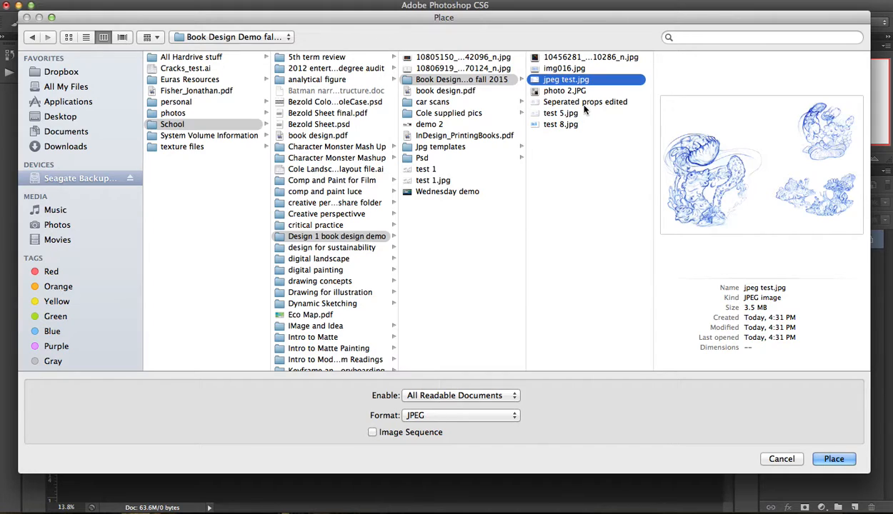
{"action": "left_click", "coordinate": [570, 103]}
{"action": "left_click", "coordinate": [573, 114]}
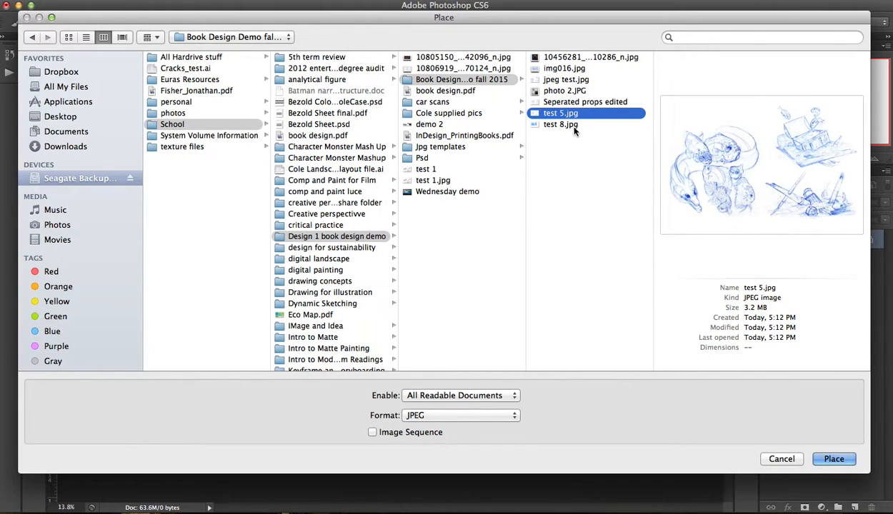
{"action": "left_click", "coordinate": [565, 125]}
{"action": "left_click", "coordinate": [580, 80]}
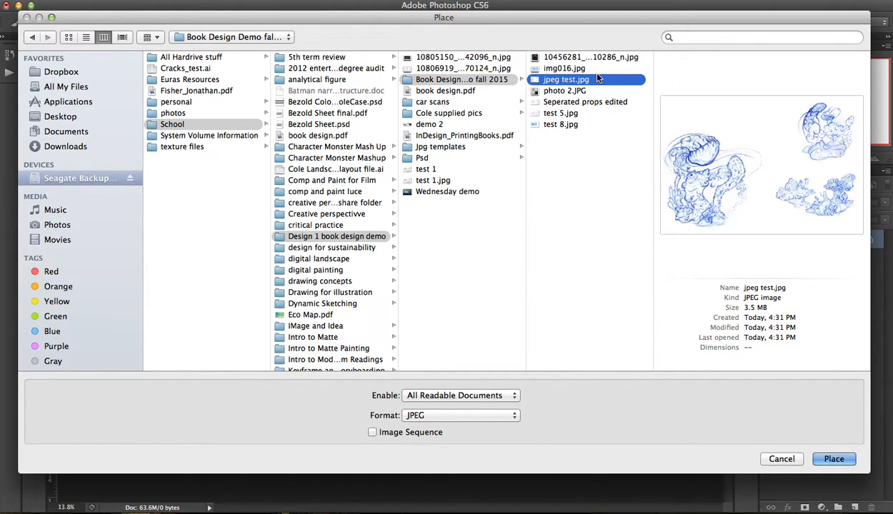
{"action": "left_click", "coordinate": [582, 69]}
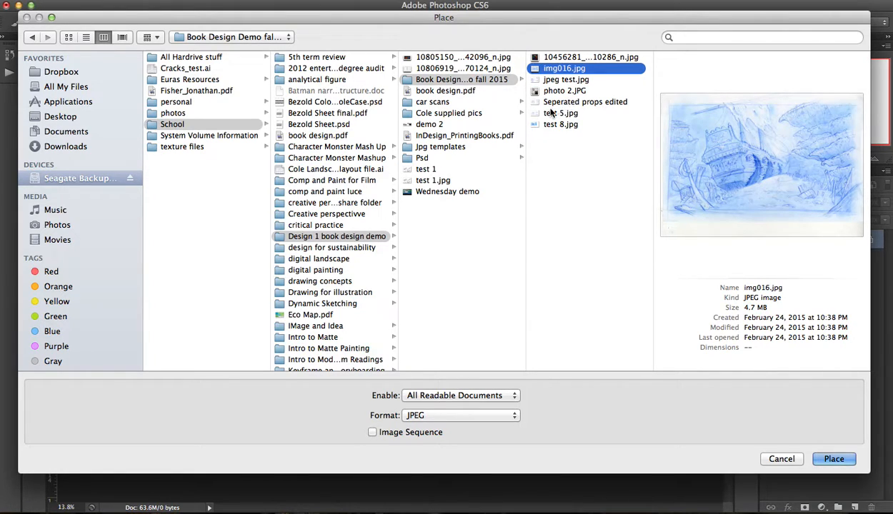
{"action": "left_click", "coordinate": [597, 59]}
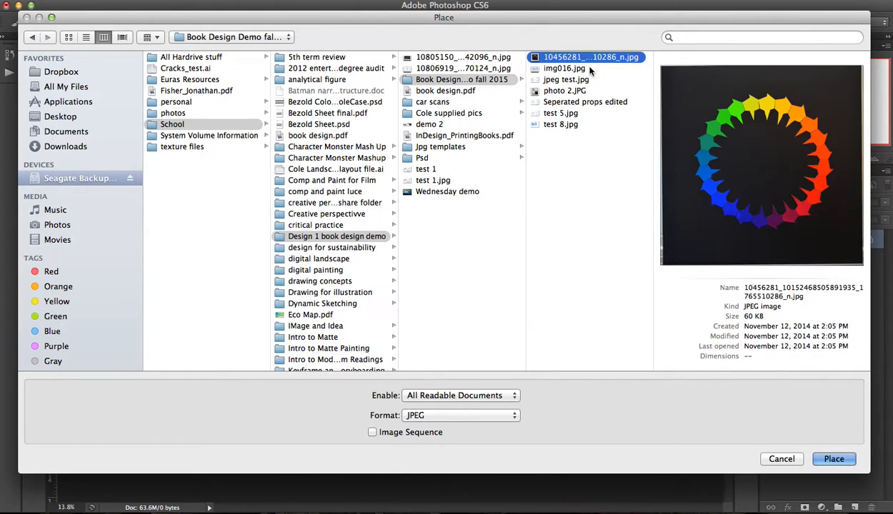
{"action": "left_click", "coordinate": [584, 69]}
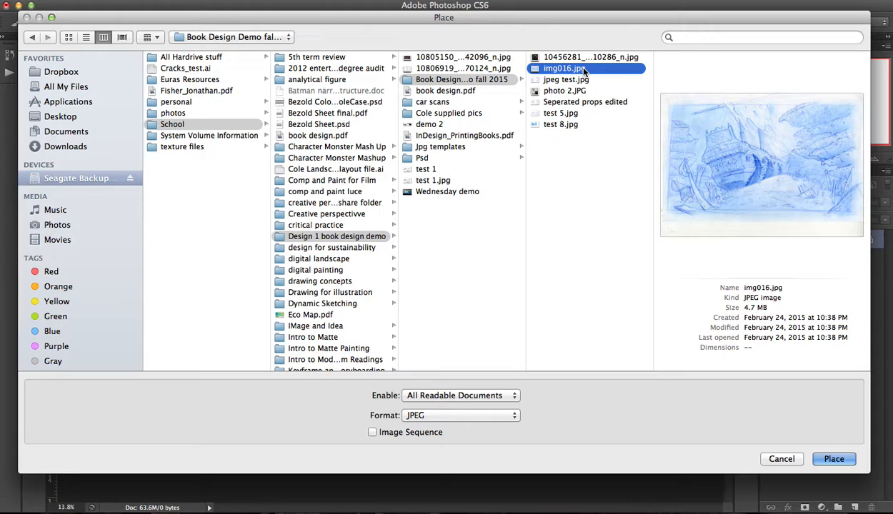
{"action": "left_click", "coordinate": [598, 57]}
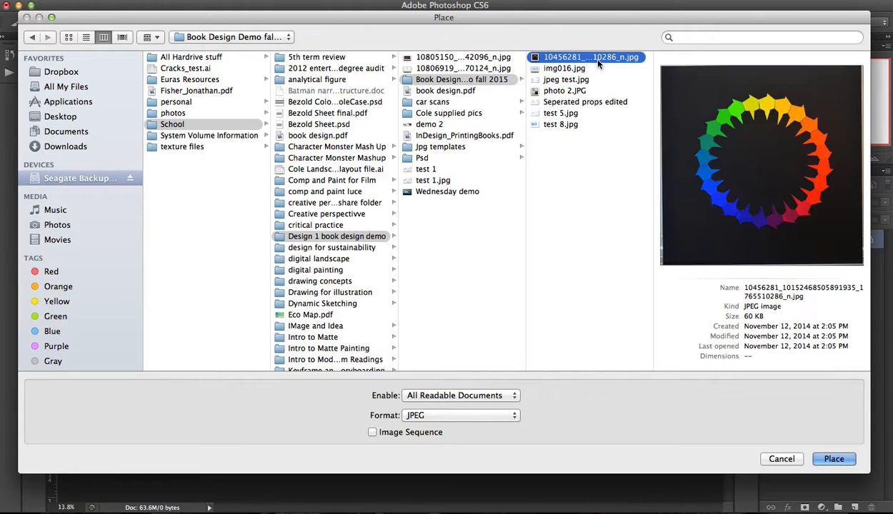
{"action": "left_click", "coordinate": [579, 69]}
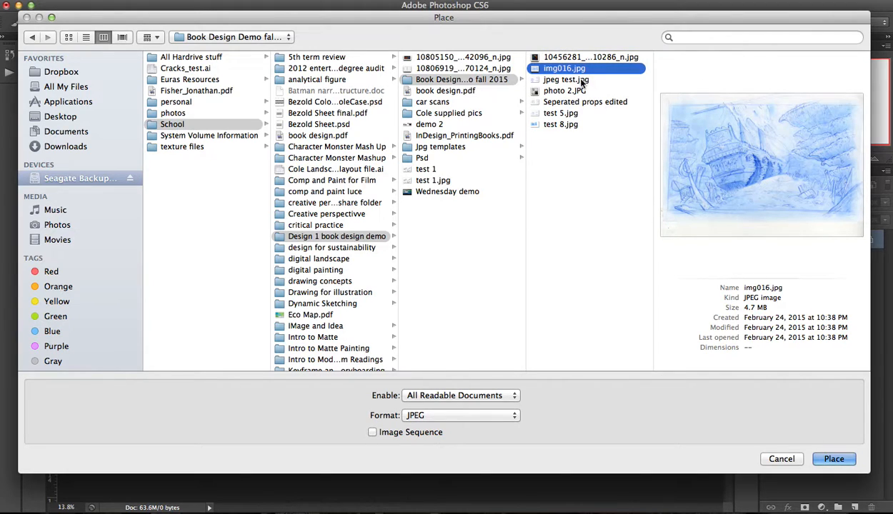
{"action": "left_click", "coordinate": [597, 57]}
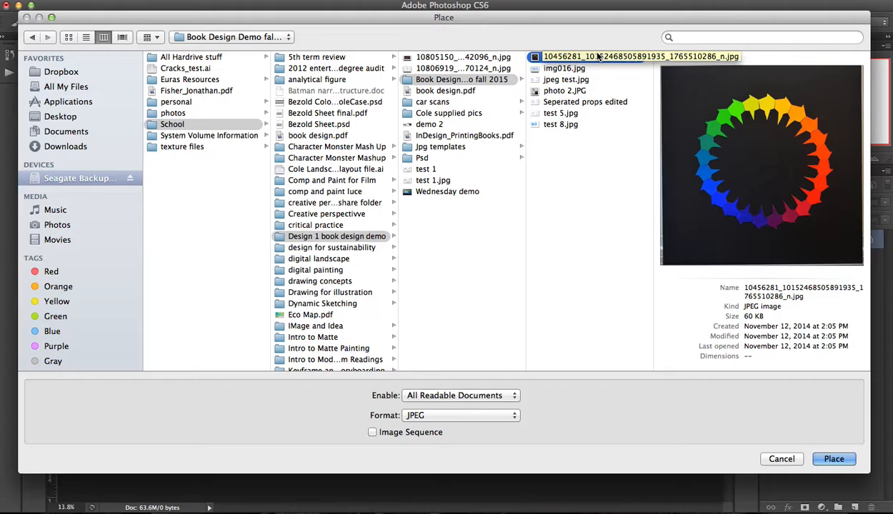
{"action": "left_click", "coordinate": [587, 68]}
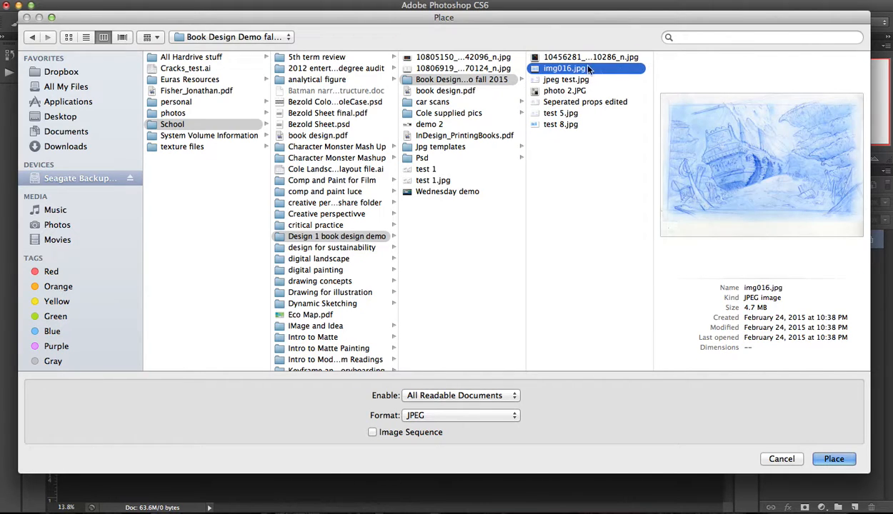
{"action": "left_click", "coordinate": [553, 78]}
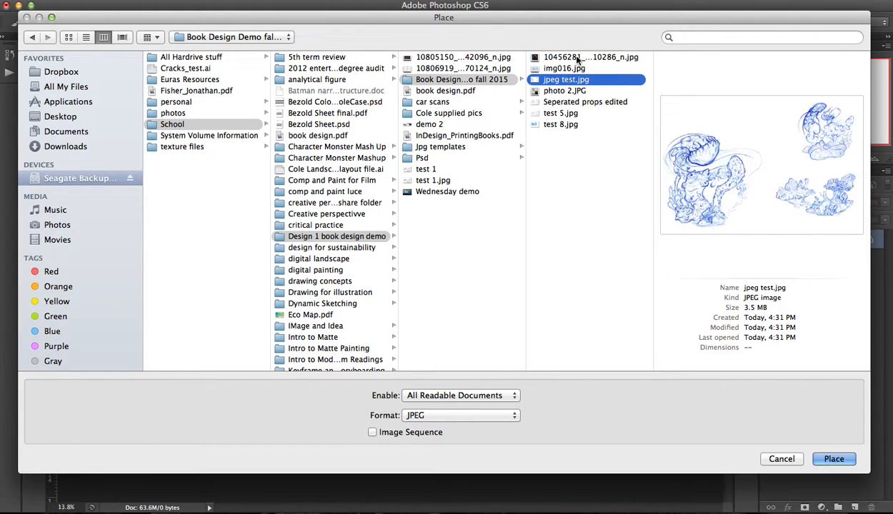
{"action": "left_click", "coordinate": [559, 58]}
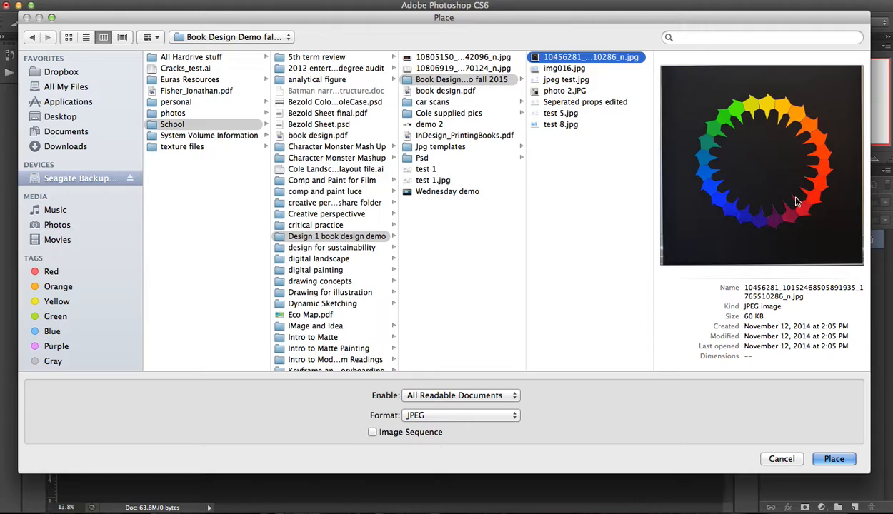
Place img016.jpg on the spread, rotate it by about -0.77° and commit the placement.
{"action": "left_click", "coordinate": [571, 68]}
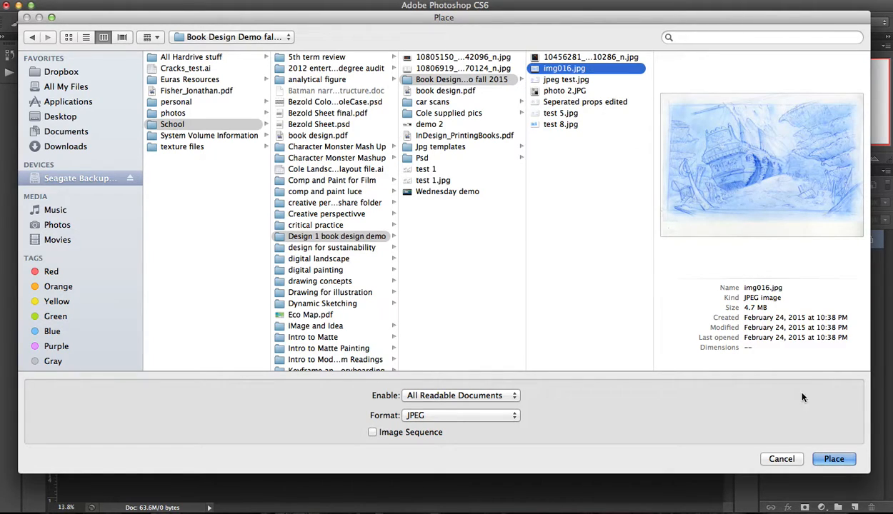
{"action": "left_click", "coordinate": [831, 458]}
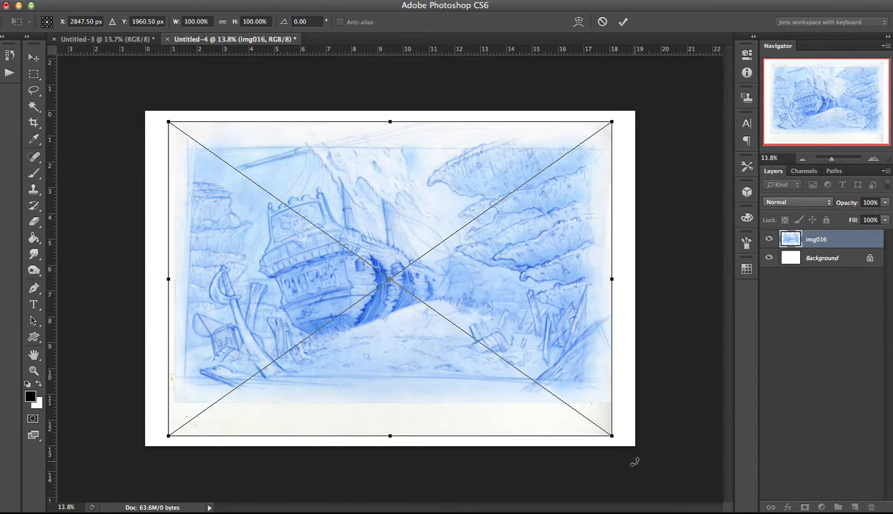
{"action": "mouse_move", "coordinate": [635, 462]}
{"action": "left_mouse_down"}
{"action": "mouse_move", "coordinate": [638, 437]}
{"action": "mouse_move", "coordinate": [634, 457]}
{"action": "left_mouse_up"}
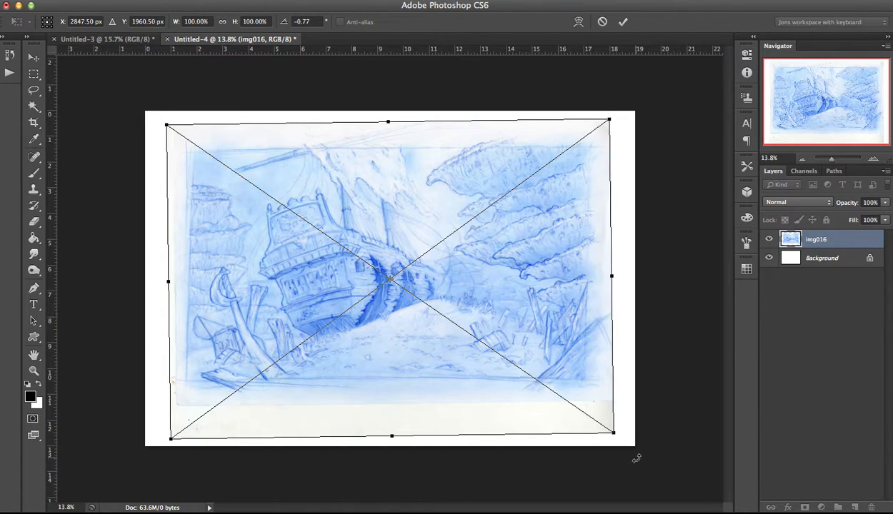
{"action": "key", "text": "b"}
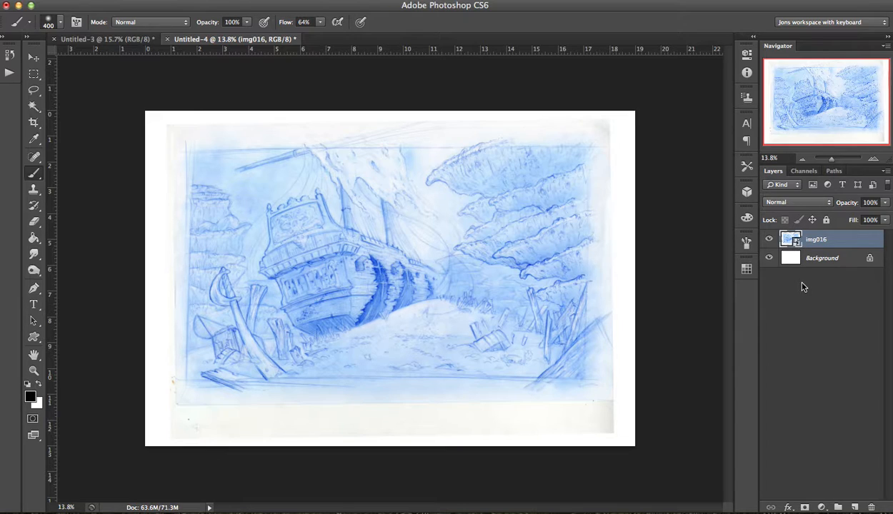
Try to paint on the placed img016 smart object and decline the rasterization.
{"action": "right_click", "coordinate": [829, 245]}
{"action": "left_click", "coordinate": [840, 322]}
{"action": "left_click", "coordinate": [362, 217]}
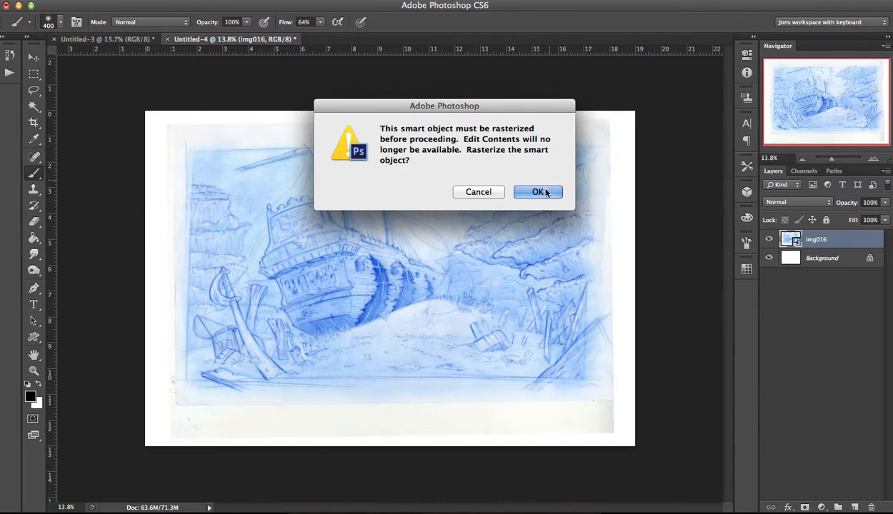
{"action": "left_click", "coordinate": [466, 190]}
{"action": "left_click", "coordinate": [537, 179]}
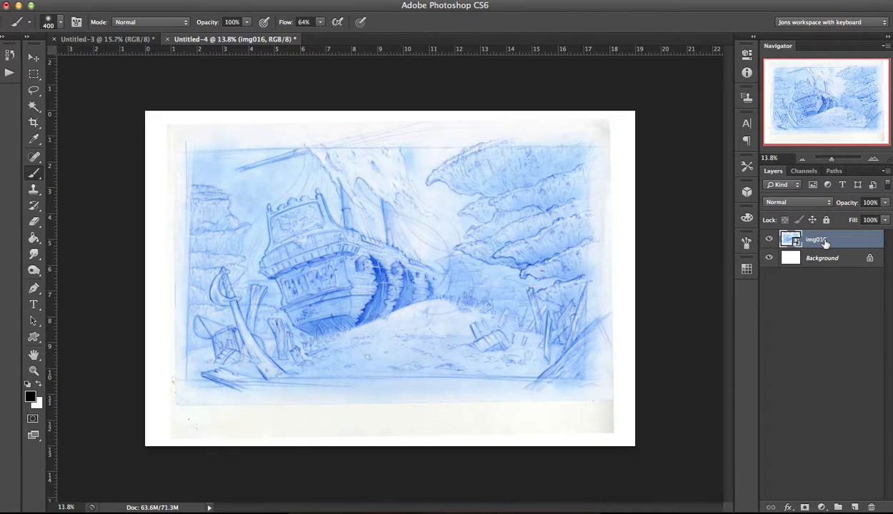
Try to rasterize the img016 layer.
{"action": "right_click", "coordinate": [826, 244]}
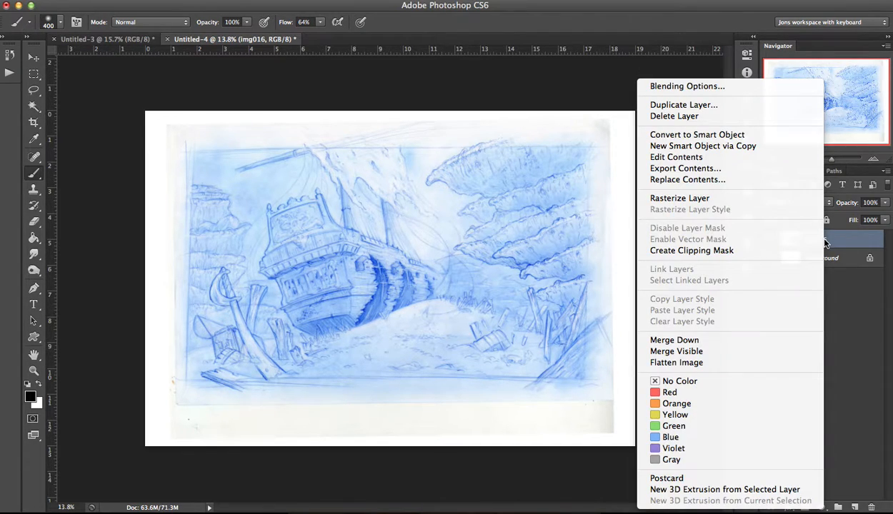
{"action": "left_click", "coordinate": [691, 201]}
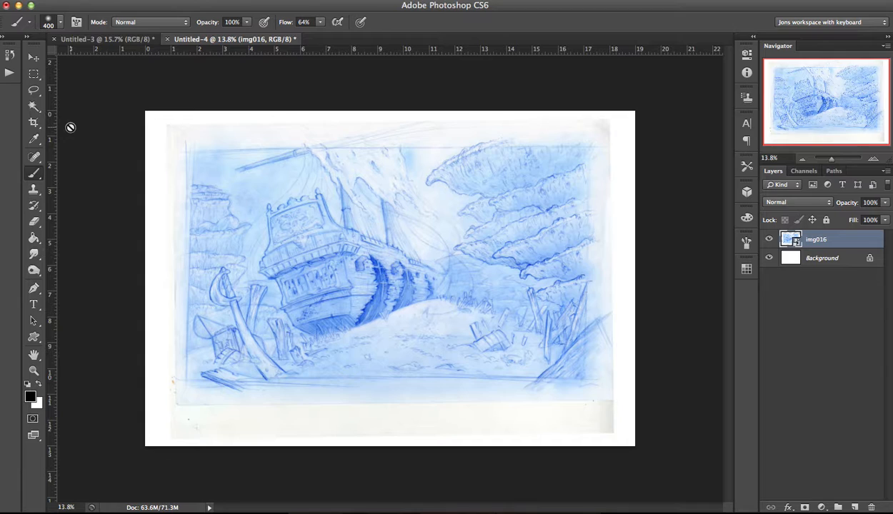
Place the colour wheel JPEG from the Book Design Demo fall 2015 folder on the spread and commit the placement.
{"action": "left_click", "coordinate": [94, 0]}
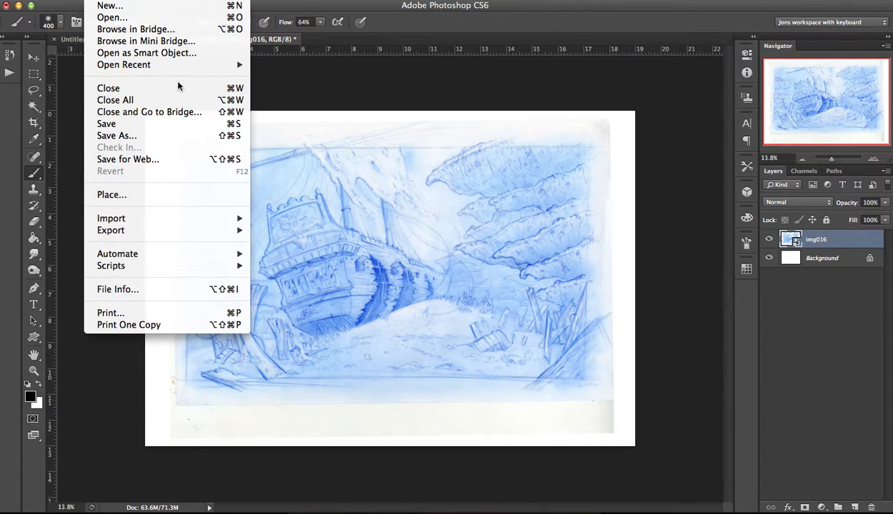
{"action": "mouse_move", "coordinate": [175, 68]}
{"action": "left_click", "coordinate": [611, 187]}
{"action": "left_click", "coordinate": [95, 1]}
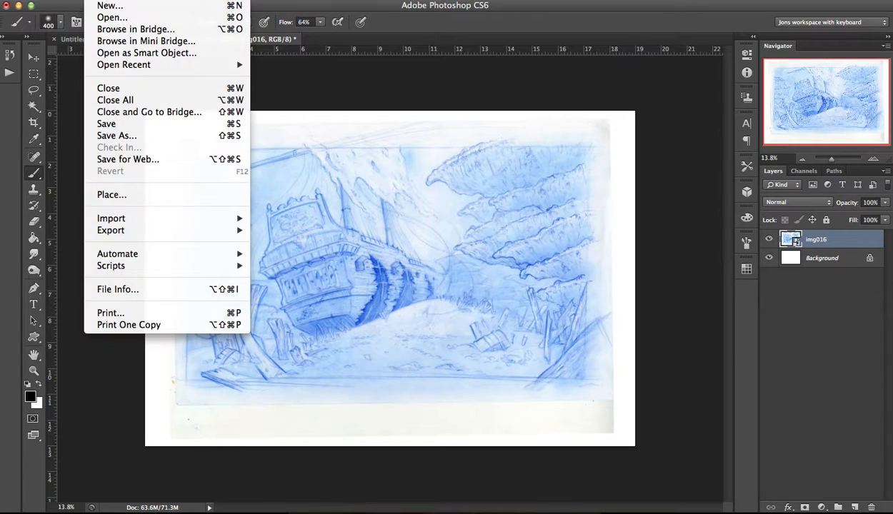
{"action": "left_click", "coordinate": [135, 192]}
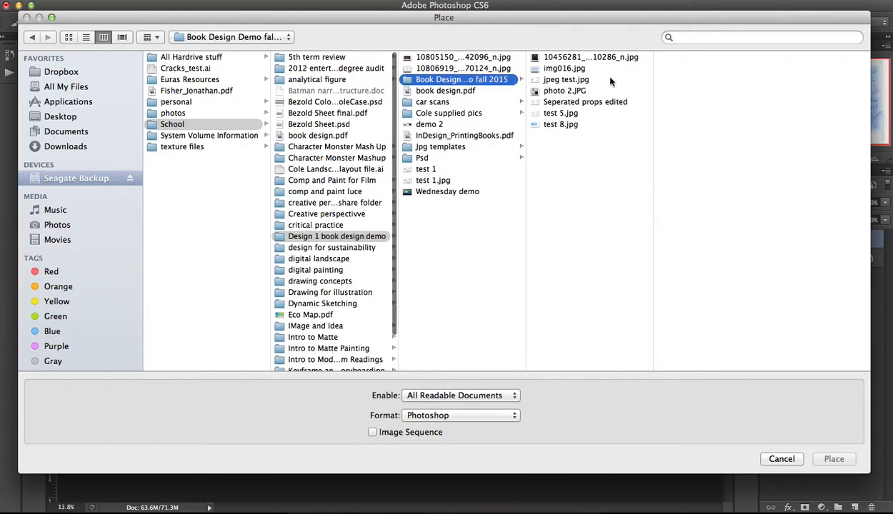
{"action": "left_click", "coordinate": [620, 58]}
{"action": "left_click", "coordinate": [834, 458]}
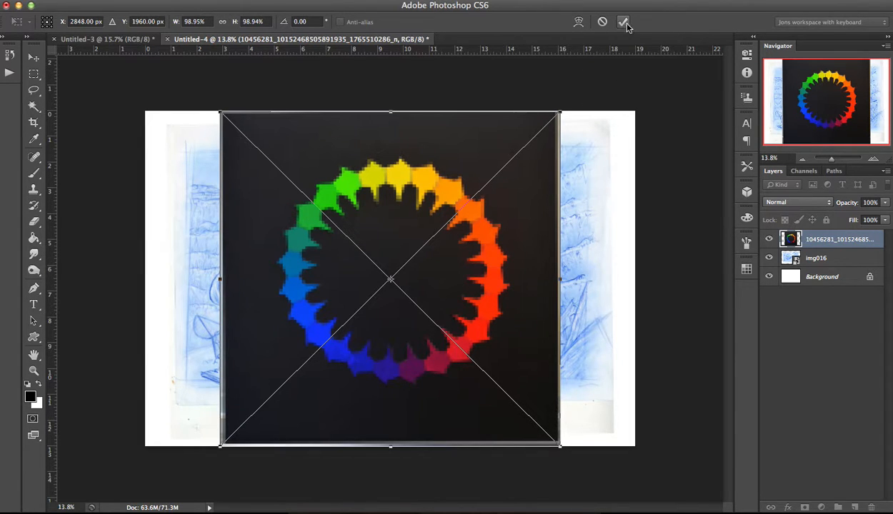
{"action": "left_click", "coordinate": [623, 22]}
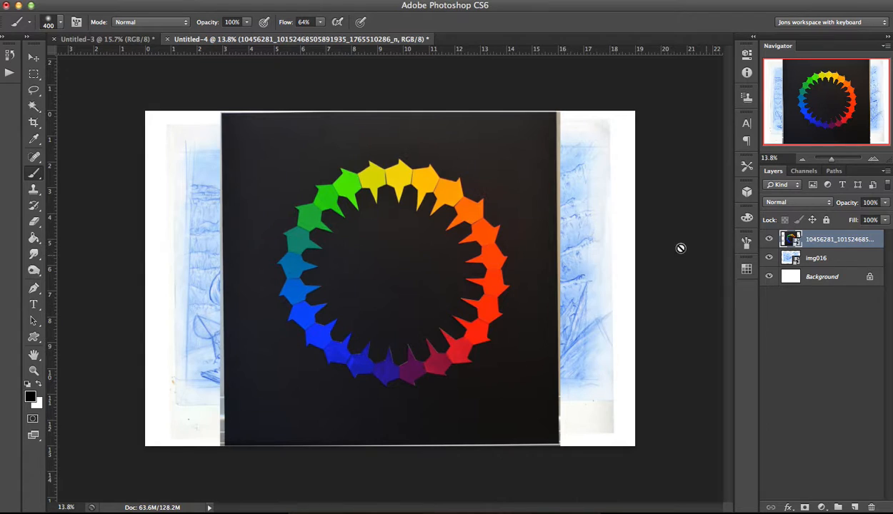
Add four empty layers directly above the Background layer.
{"action": "left_click", "coordinate": [840, 260], "text": "shift"}
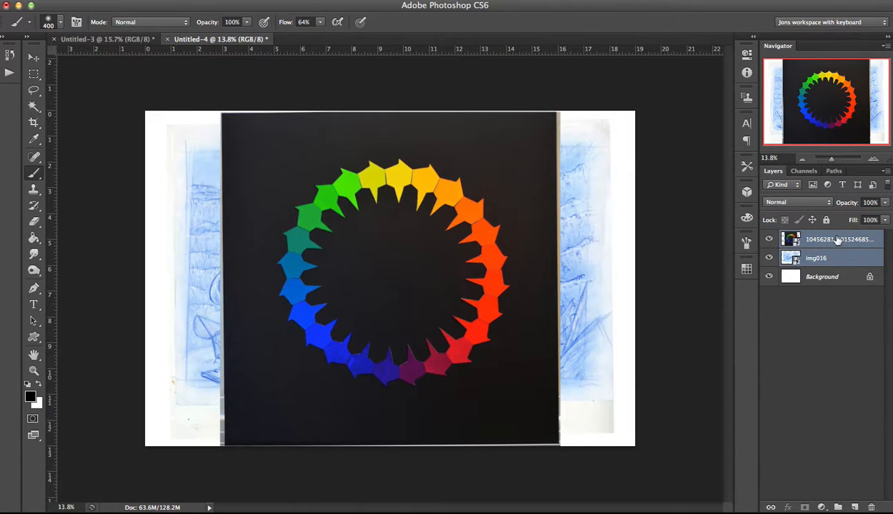
{"action": "left_click", "coordinate": [821, 281]}
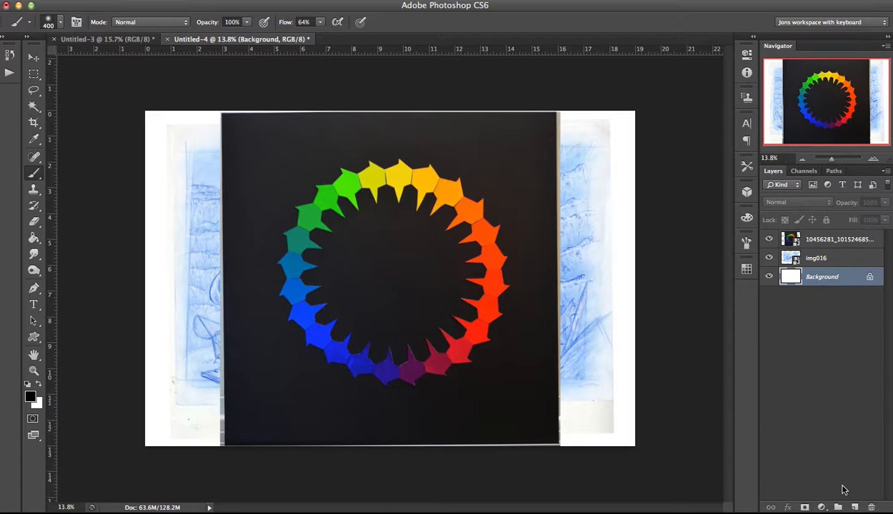
{"action": "left_click", "coordinate": [855, 507]}
{"action": "left_click", "coordinate": [855, 507]}
{"action": "left_click", "coordinate": [855, 507]}
{"action": "left_click", "coordinate": [855, 508]}
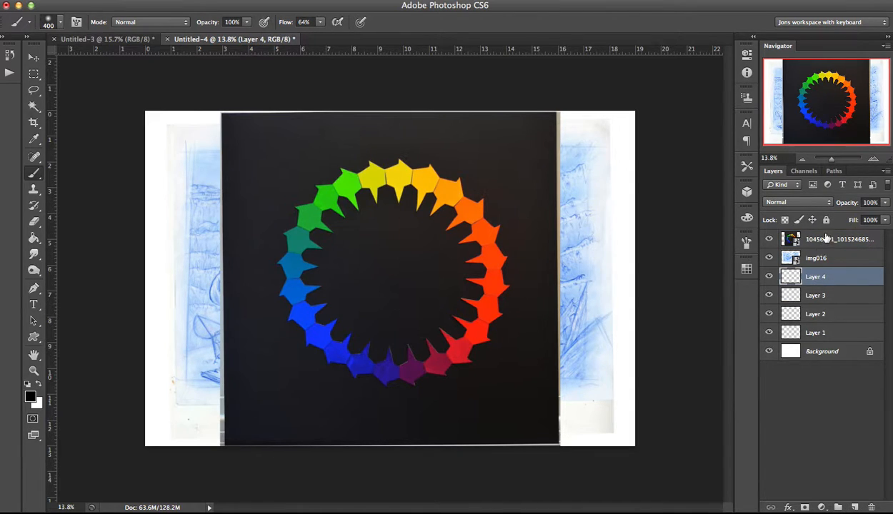
Practise selecting different ranges of adjacent layers between the colour wheel layer and Layer 1, ending with all six selected.
{"action": "left_click", "coordinate": [804, 236]}
{"action": "left_click", "coordinate": [843, 294], "text": "shift"}
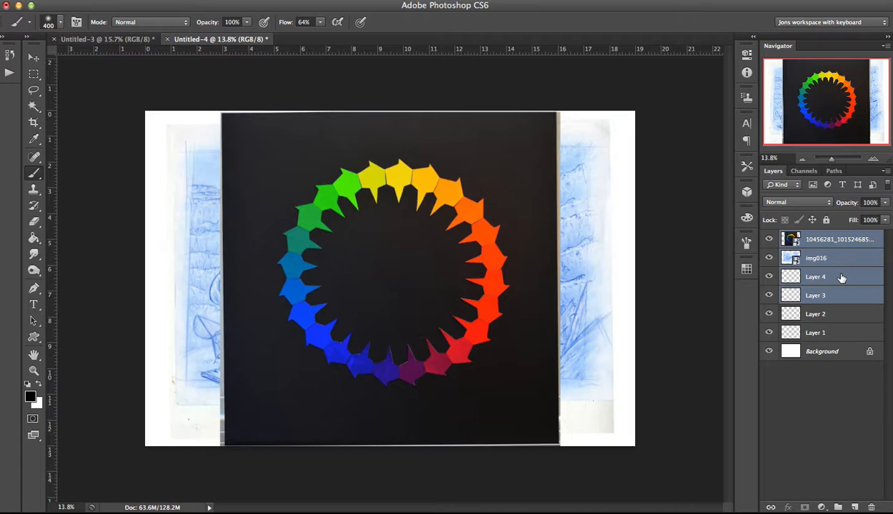
{"action": "left_click", "coordinate": [834, 332]}
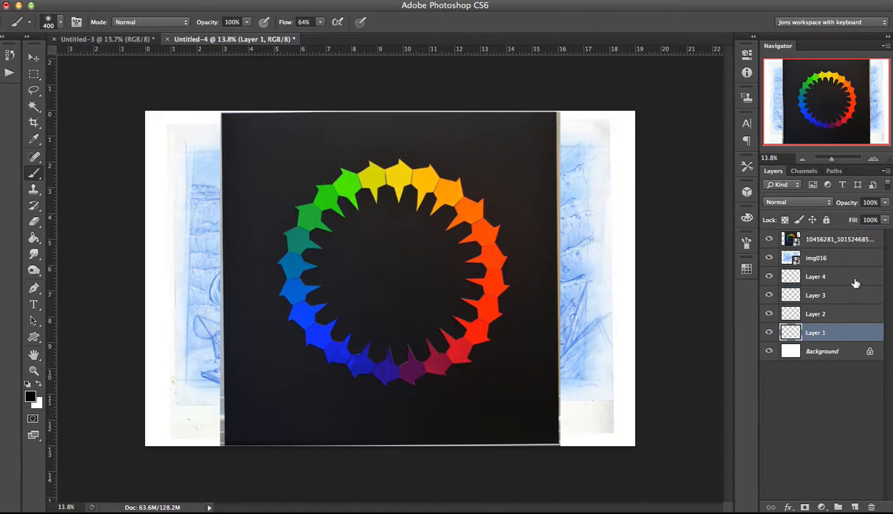
{"action": "left_click", "coordinate": [855, 284], "text": "shift"}
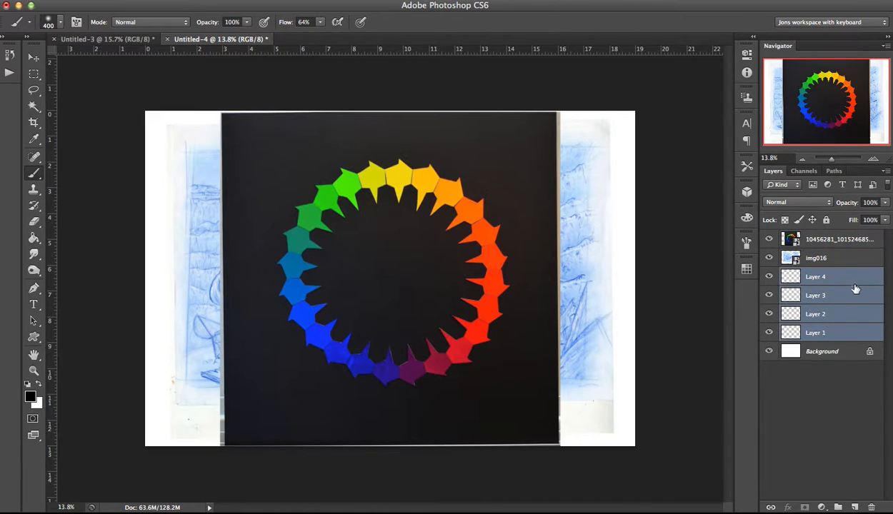
{"action": "left_click", "coordinate": [846, 242], "text": "shift"}
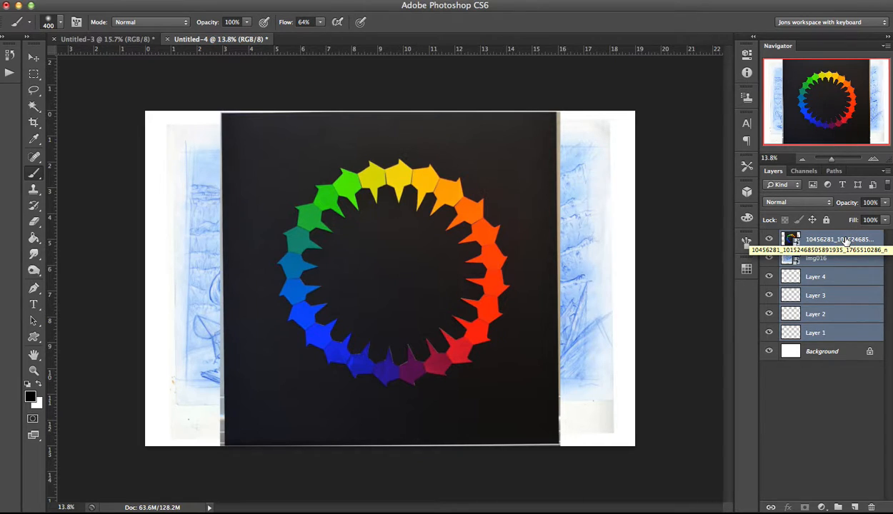
{"action": "left_click", "coordinate": [847, 296], "text": "shift"}
{"action": "left_click", "coordinate": [848, 316], "text": "shift"}
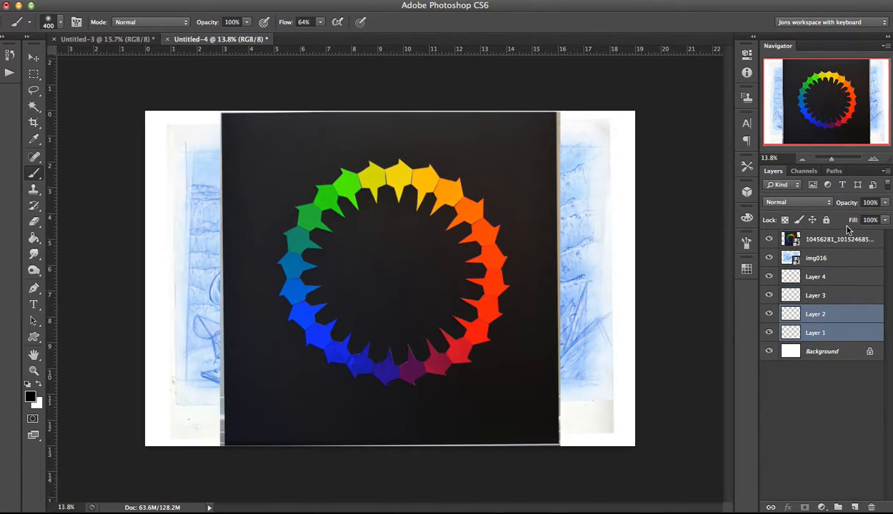
{"action": "left_click", "coordinate": [827, 240], "text": "shift"}
{"action": "left_click", "coordinate": [810, 316], "text": "shift"}
{"action": "left_click", "coordinate": [847, 244], "text": "shift"}
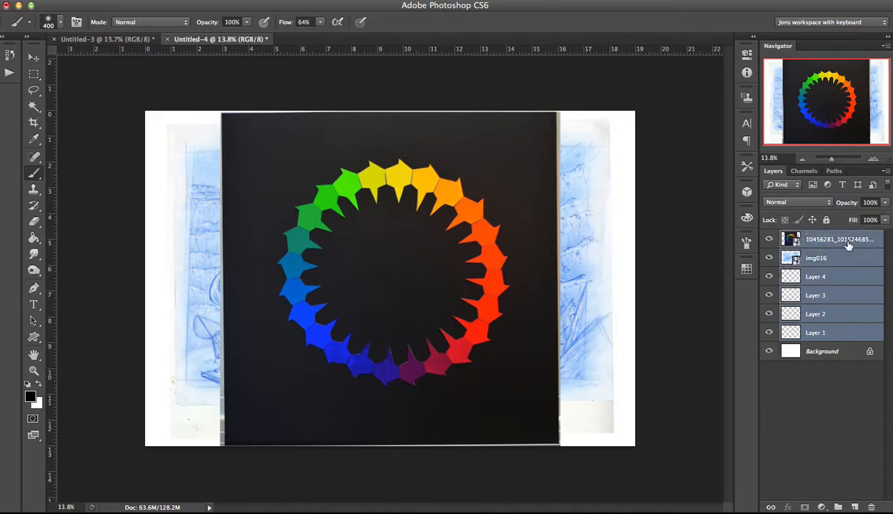
{"action": "left_click", "coordinate": [847, 278], "text": "shift"}
{"action": "left_click", "coordinate": [848, 316], "text": "shift"}
{"action": "left_click", "coordinate": [848, 335], "text": "shift"}
{"action": "left_click", "coordinate": [848, 284], "text": "shift"}
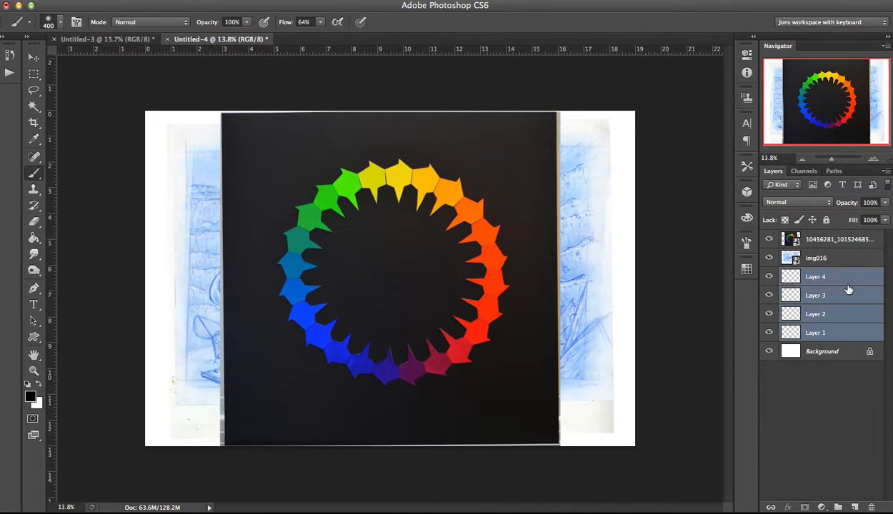
{"action": "left_click", "coordinate": [844, 254], "text": "shift"}
{"action": "left_click", "coordinate": [841, 278], "text": "shift"}
{"action": "left_click", "coordinate": [841, 298], "text": "shift"}
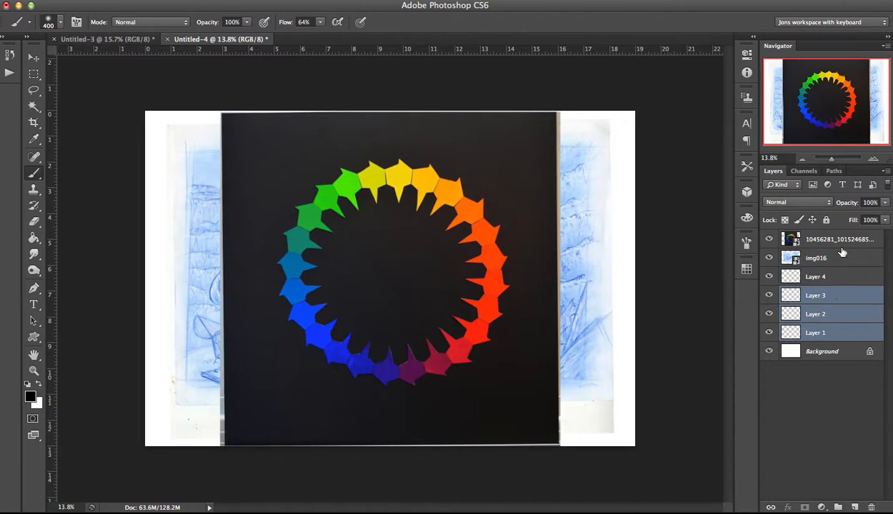
{"action": "left_click", "coordinate": [822, 244], "text": "shift"}
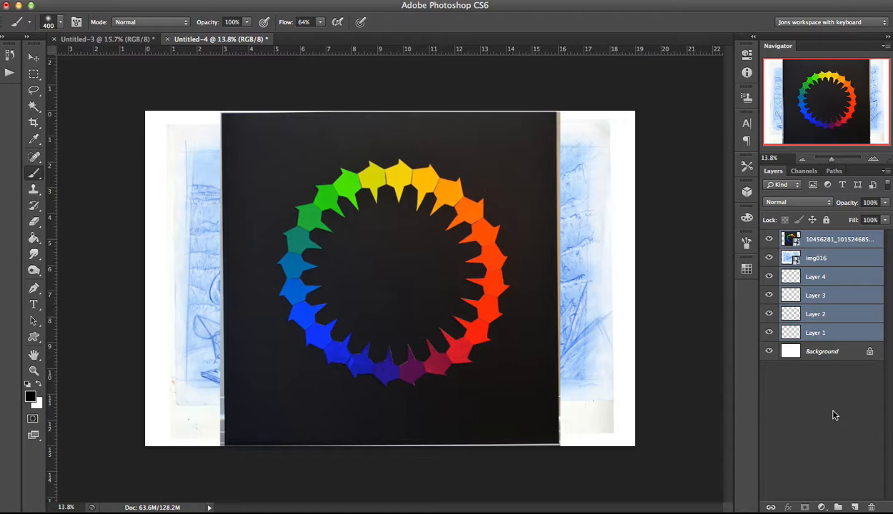
Delete the four empty layers, Layer 1 through Layer 4, and clear the layer selection.
{"action": "left_click", "coordinate": [840, 330]}
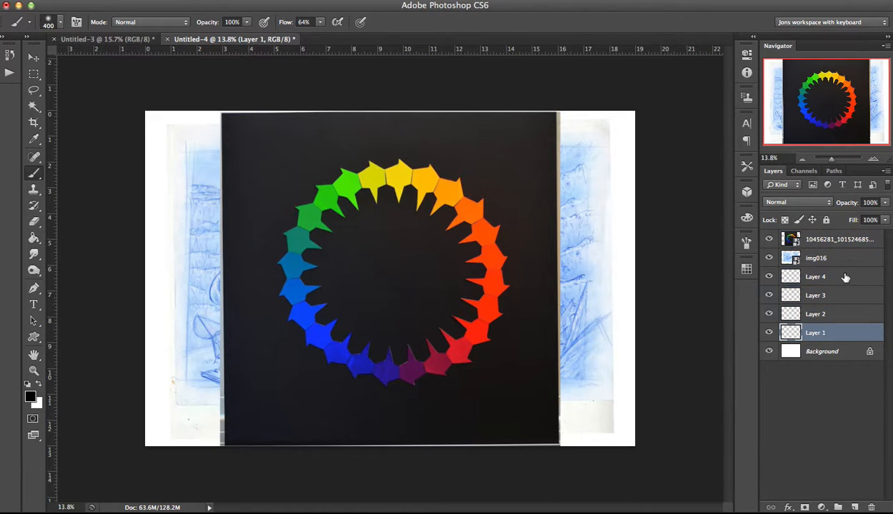
{"action": "left_click", "coordinate": [846, 277], "text": "shift"}
{"action": "left_click_drag", "start_coordinate": [839, 313], "coordinate": [872, 507]}
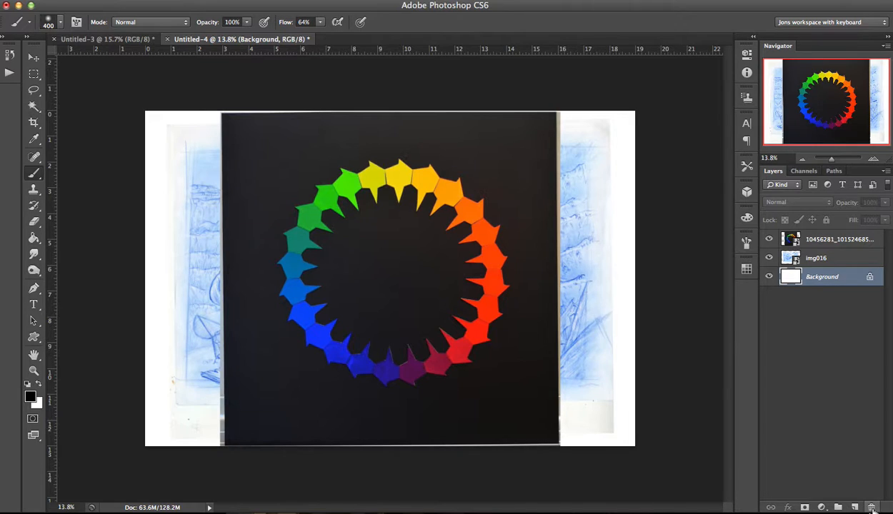
{"action": "left_click", "coordinate": [830, 386]}
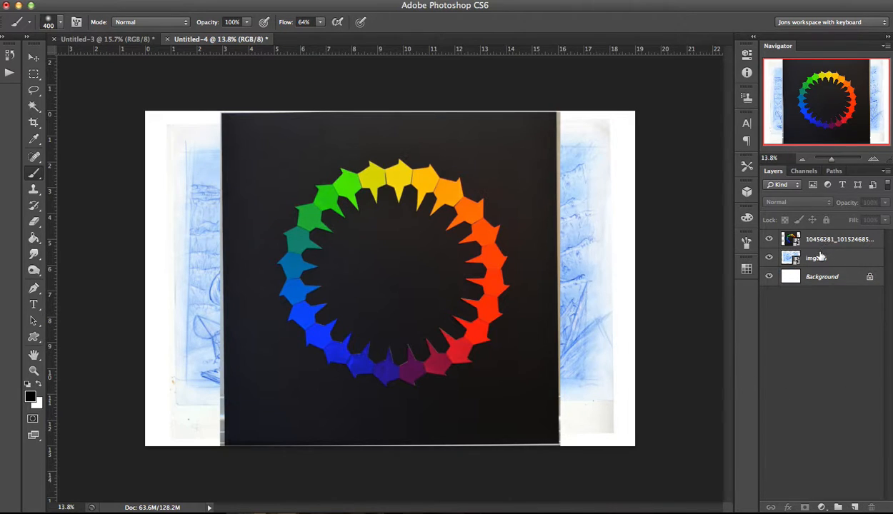
Rasterize the img016 and colour wheel layers together and deselect them.
{"action": "left_click", "coordinate": [819, 258]}
{"action": "left_click", "coordinate": [809, 243], "text": "shift"}
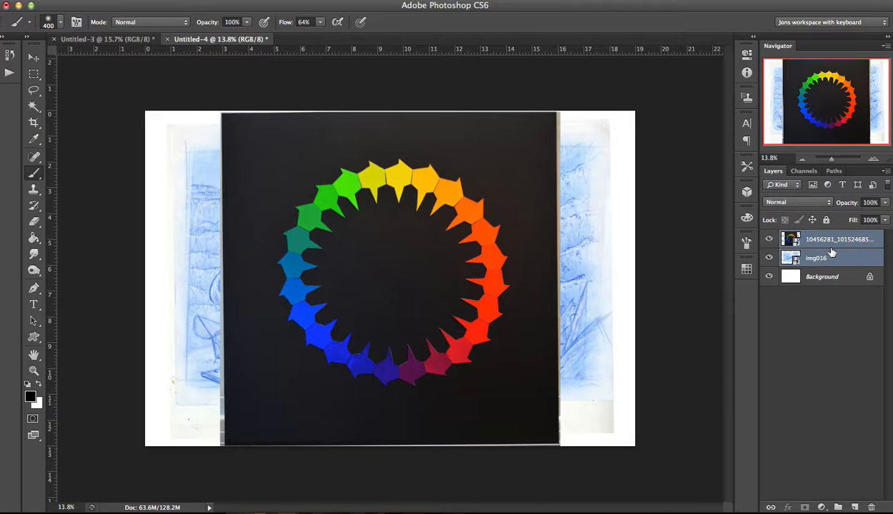
{"action": "right_click", "coordinate": [831, 252]}
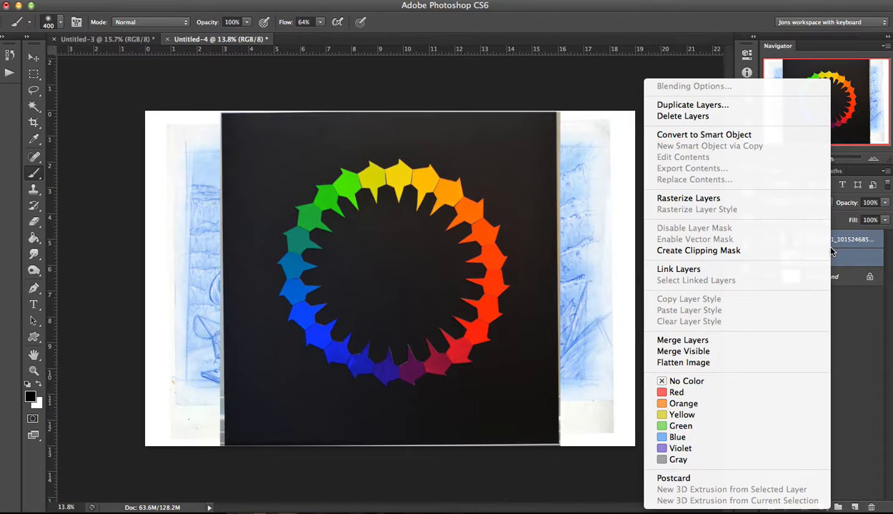
{"action": "left_click", "coordinate": [734, 201]}
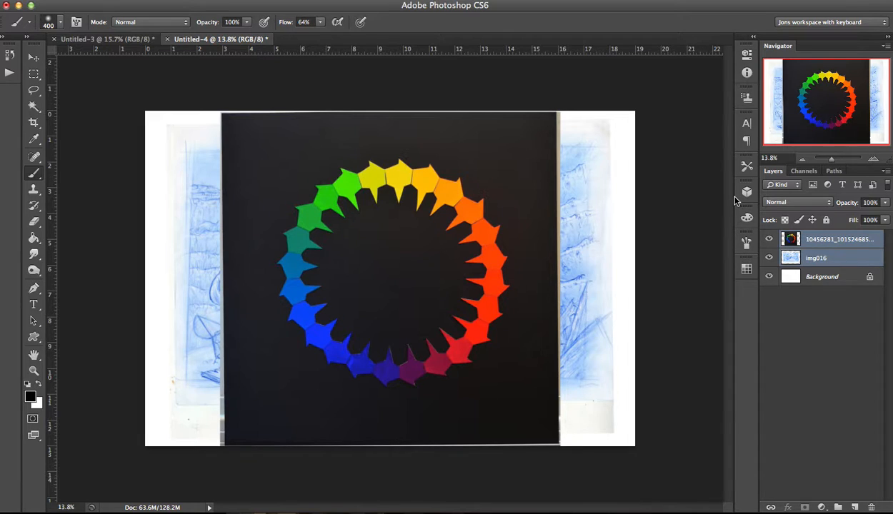
{"action": "left_click", "coordinate": [824, 314]}
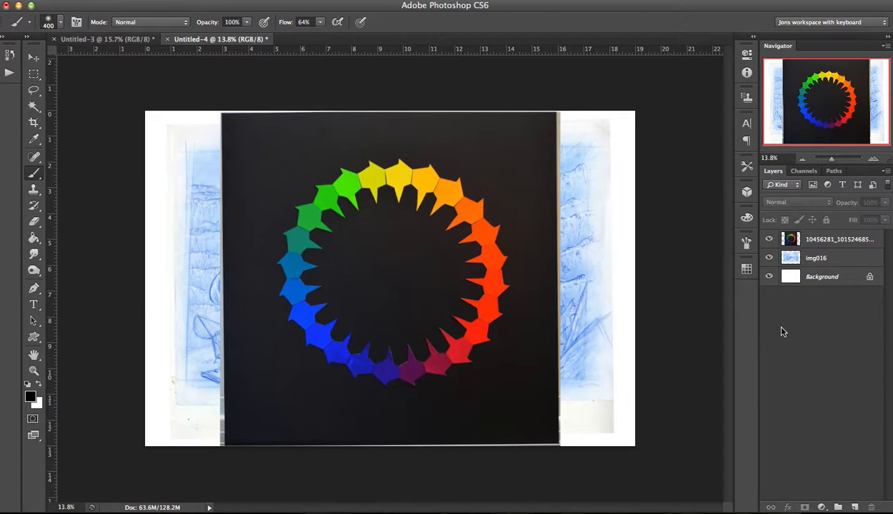
Rename the colour wheel image layer as "Color wheel".
{"action": "left_click", "coordinate": [819, 243]}
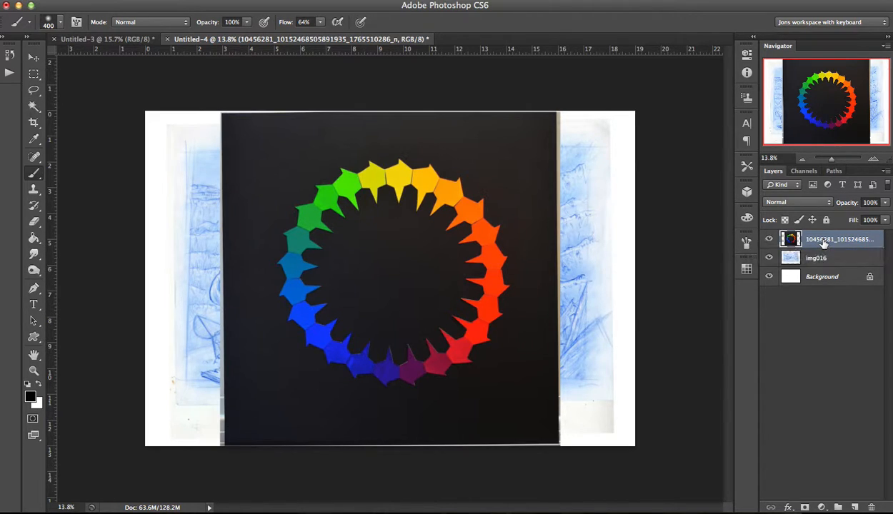
{"action": "double_click", "coordinate": [824, 240]}
{"action": "type", "text": "Color wheel"}
{"action": "key", "text": "Return"}
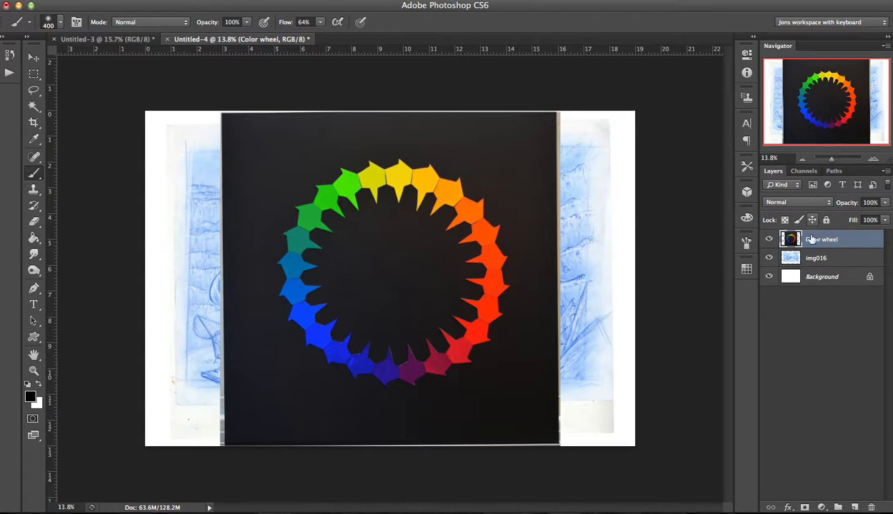
Create a layer group named "Color Wheel" and move the Color wheel layer into it.
{"action": "left_click", "coordinate": [839, 508]}
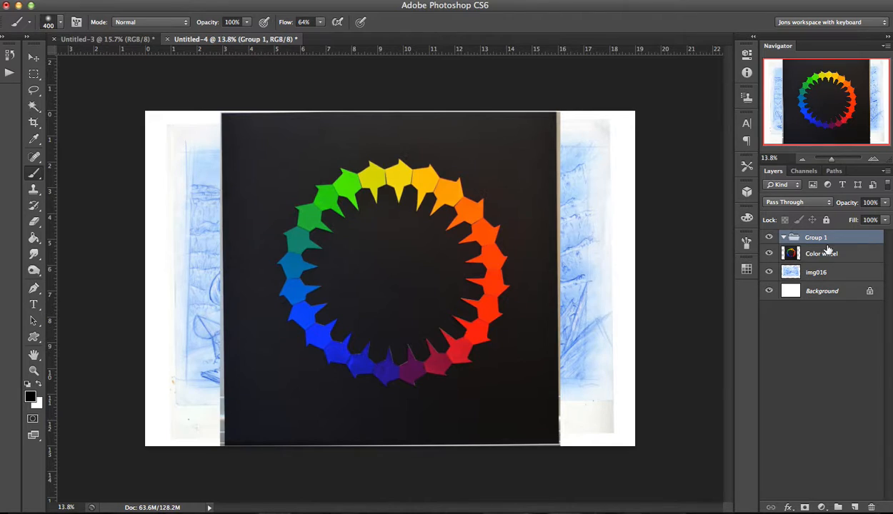
{"action": "double_click", "coordinate": [816, 238]}
{"action": "type", "text": "Color Wheel"}
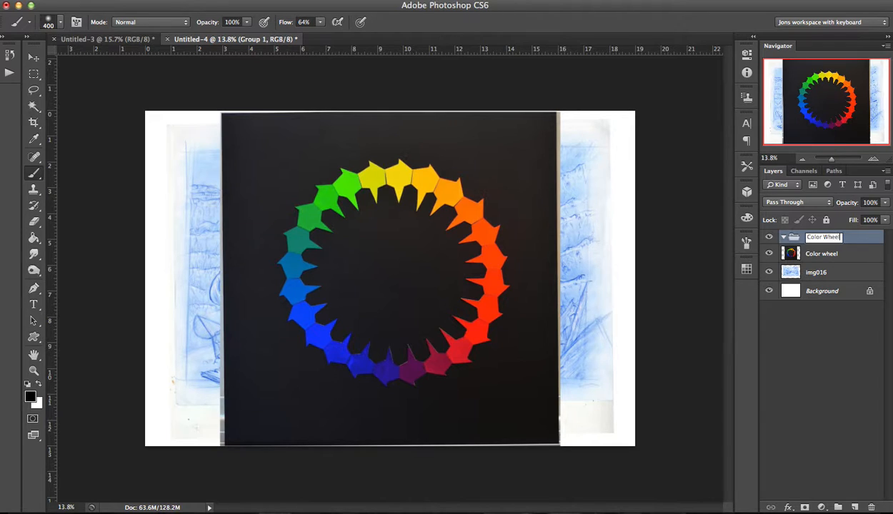
{"action": "key", "text": "Return"}
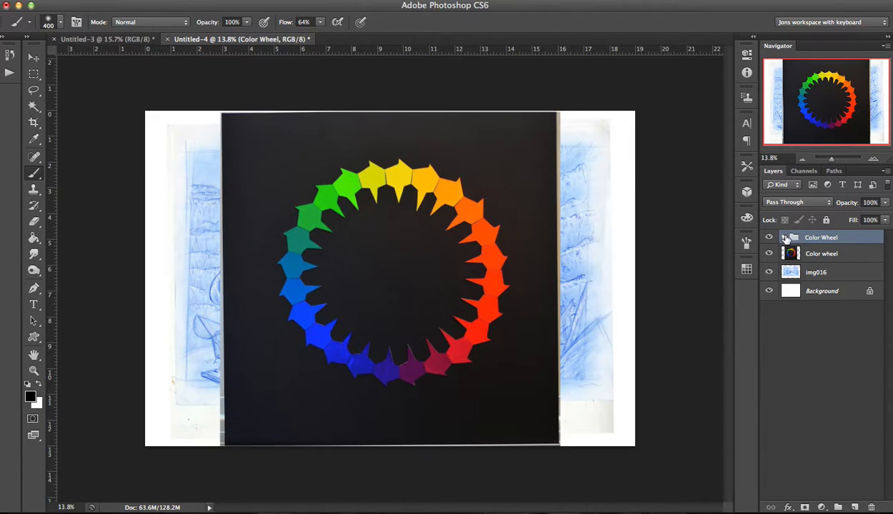
{"action": "left_click", "coordinate": [818, 254]}
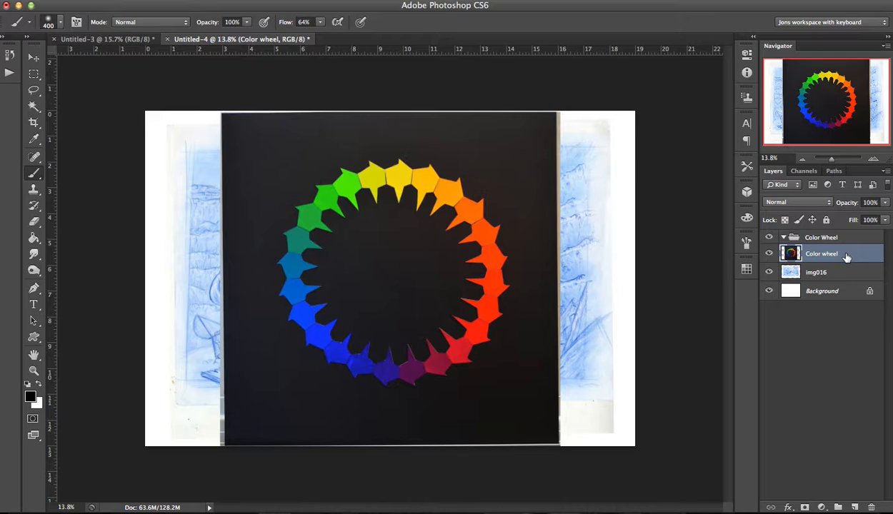
{"action": "left_click_drag", "start_coordinate": [846, 257], "coordinate": [816, 236]}
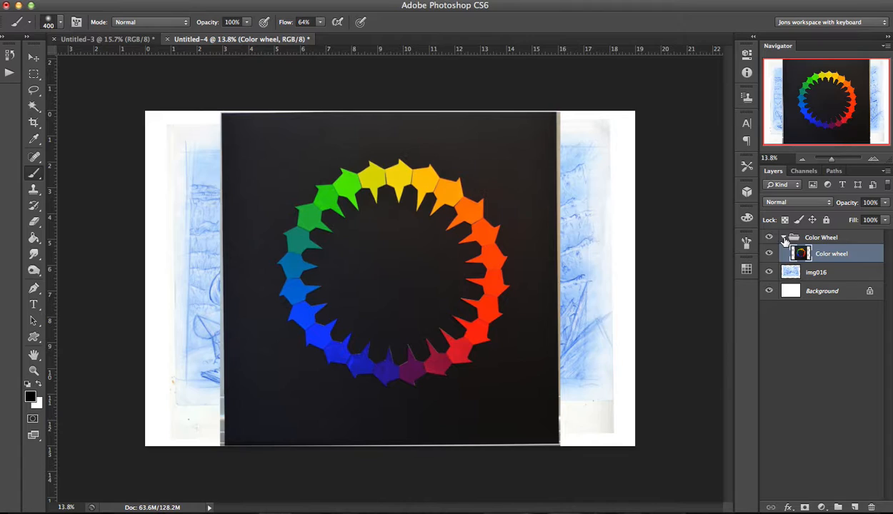
Collapse and expand the Color Wheel group repeatedly to examine how it holds its layer, leaving it expanded.
{"action": "left_click", "coordinate": [784, 238]}
{"action": "left_click", "coordinate": [784, 238]}
{"action": "left_click", "coordinate": [784, 239]}
{"action": "left_click", "coordinate": [784, 239]}
{"action": "left_click", "coordinate": [784, 239]}
{"action": "left_click", "coordinate": [784, 239]}
{"action": "left_click", "coordinate": [783, 238]}
{"action": "left_click", "coordinate": [783, 238]}
{"action": "left_click", "coordinate": [784, 238]}
{"action": "left_click", "coordinate": [784, 239]}
{"action": "left_click", "coordinate": [784, 238]}
{"action": "left_click", "coordinate": [784, 239]}
{"action": "left_click", "coordinate": [784, 239]}
{"action": "left_click", "coordinate": [784, 239]}
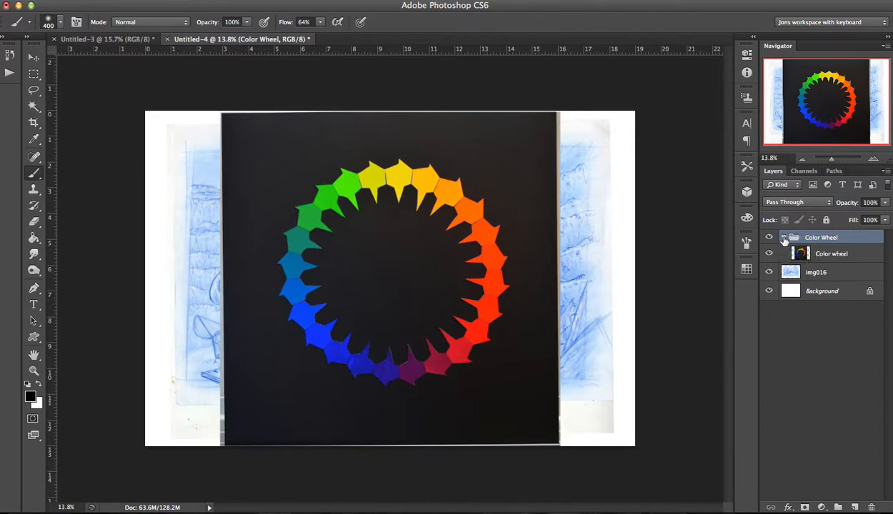
{"action": "left_click", "coordinate": [784, 239]}
{"action": "left_click", "coordinate": [784, 238]}
Toggle the visibility of the Color Wheel group and its layer to compare the spread, leaving both shown.
{"action": "left_click", "coordinate": [769, 238]}
{"action": "left_click", "coordinate": [769, 238]}
{"action": "left_click", "coordinate": [769, 238]}
{"action": "left_click", "coordinate": [769, 238]}
{"action": "left_click", "coordinate": [769, 254]}
{"action": "left_click", "coordinate": [770, 254]}
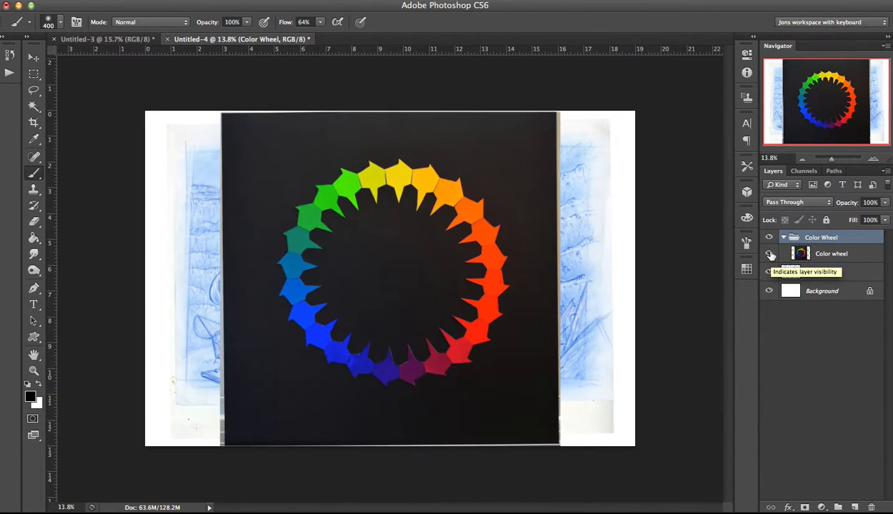
{"action": "left_click", "coordinate": [770, 238]}
{"action": "left_click", "coordinate": [769, 238]}
{"action": "left_click", "coordinate": [770, 238]}
{"action": "left_click", "coordinate": [770, 238]}
{"action": "left_click", "coordinate": [770, 238]}
{"action": "left_click", "coordinate": [769, 238]}
{"action": "left_click", "coordinate": [770, 238]}
{"action": "left_click", "coordinate": [770, 238]}
{"action": "left_click", "coordinate": [769, 238]}
{"action": "left_click", "coordinate": [769, 238]}
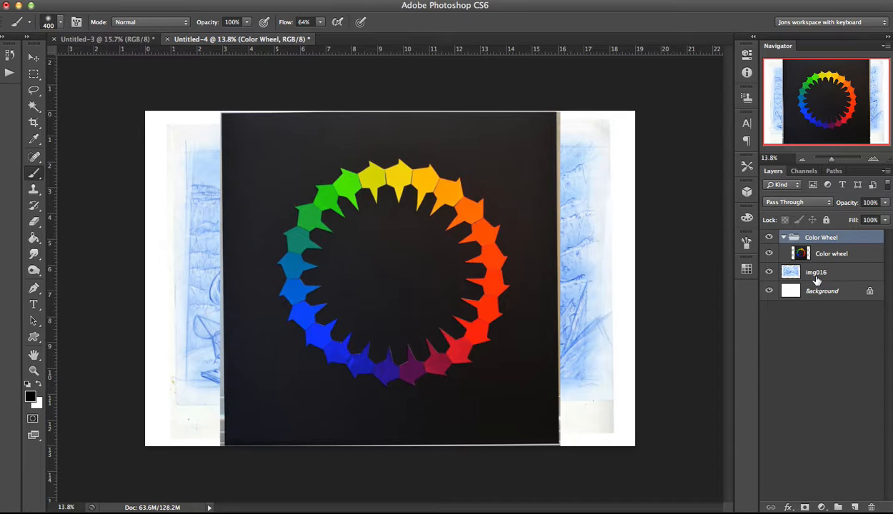
Rename the Color Wheel layer group as "Color Wheel unedited".
{"action": "double_click", "coordinate": [829, 241]}
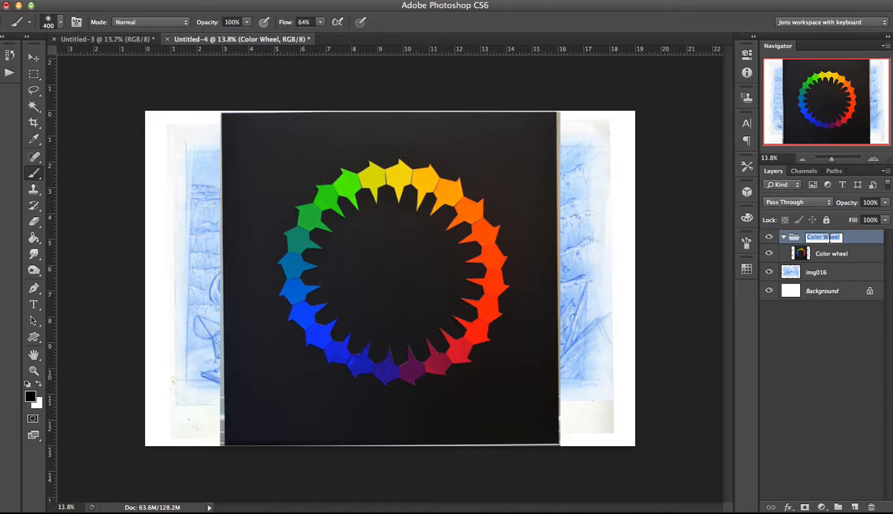
{"action": "key", "text": "Right"}
{"action": "type", "text": "unedited"}
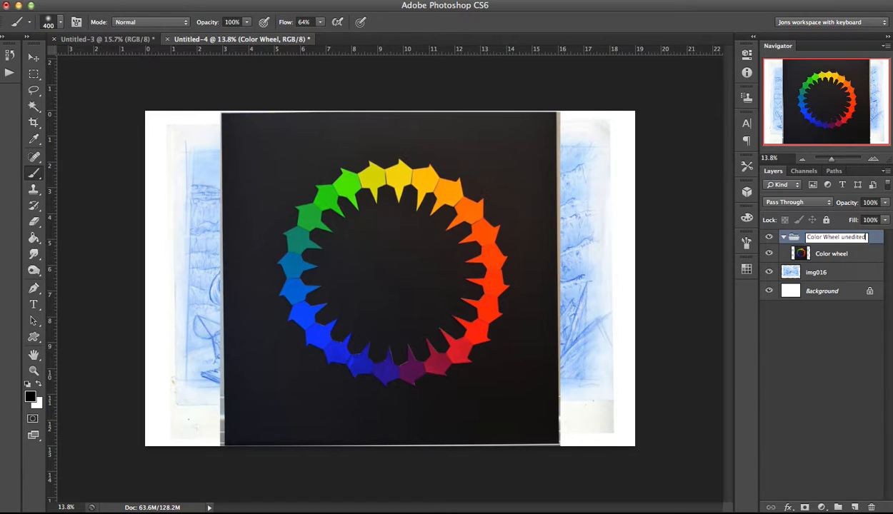
{"action": "key", "text": "Return"}
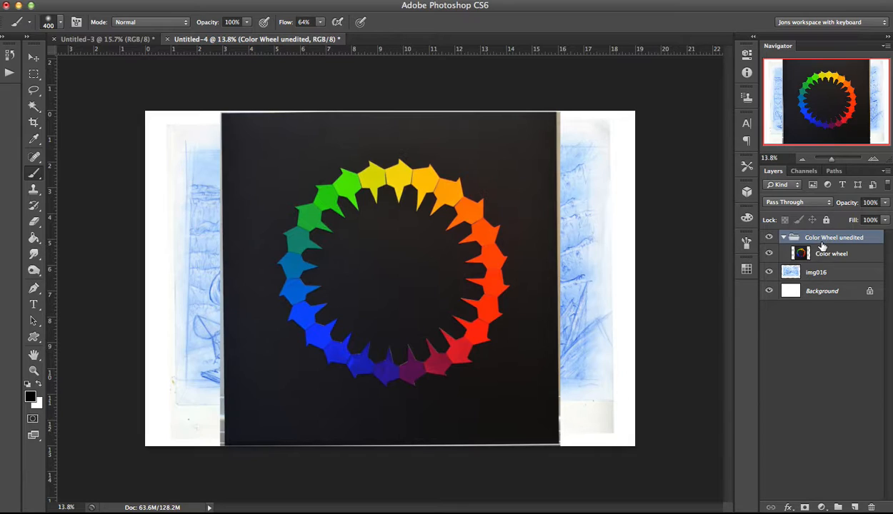
Toggle the visibility of the Color wheel layer and its group to compare the spread, leaving both shown.
{"action": "left_click", "coordinate": [769, 254]}
{"action": "left_click", "coordinate": [768, 255]}
{"action": "left_click", "coordinate": [770, 239]}
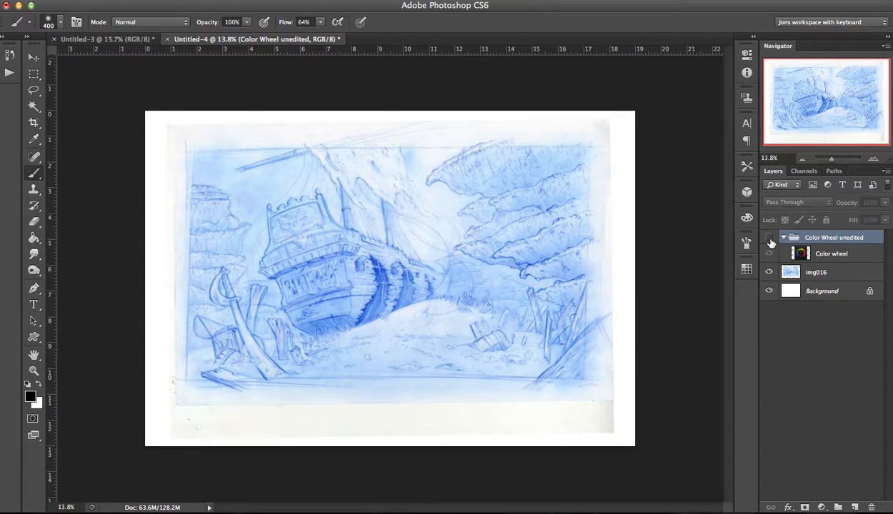
{"action": "left_click", "coordinate": [769, 240]}
{"action": "left_click", "coordinate": [770, 240]}
{"action": "left_click", "coordinate": [770, 240]}
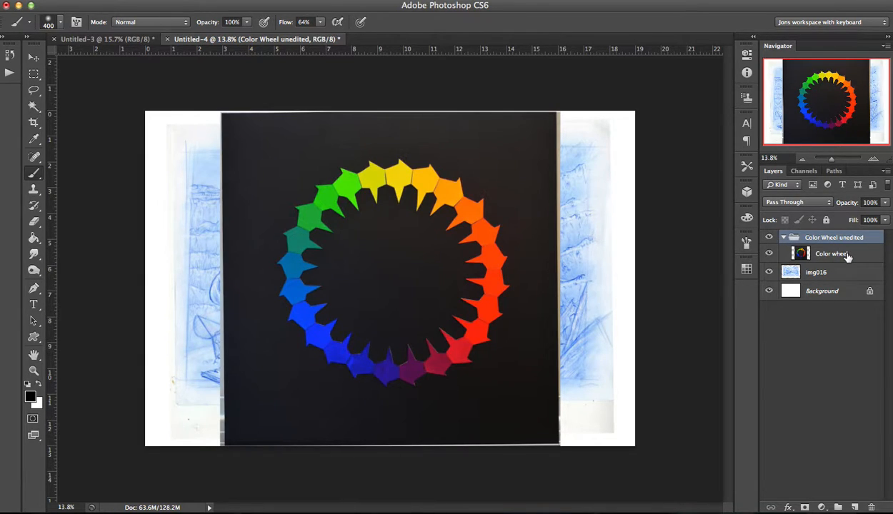
Create a layer group named "ship" above the img016 layer and move img016 into it.
{"action": "left_click", "coordinate": [811, 273]}
{"action": "left_click", "coordinate": [839, 508]}
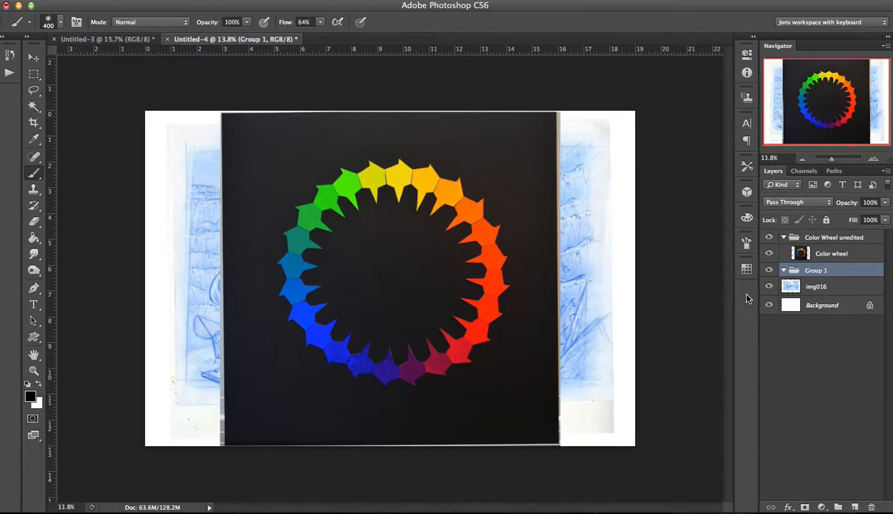
{"action": "double_click", "coordinate": [816, 269]}
{"action": "type", "text": "ship"}
{"action": "key", "text": "Return"}
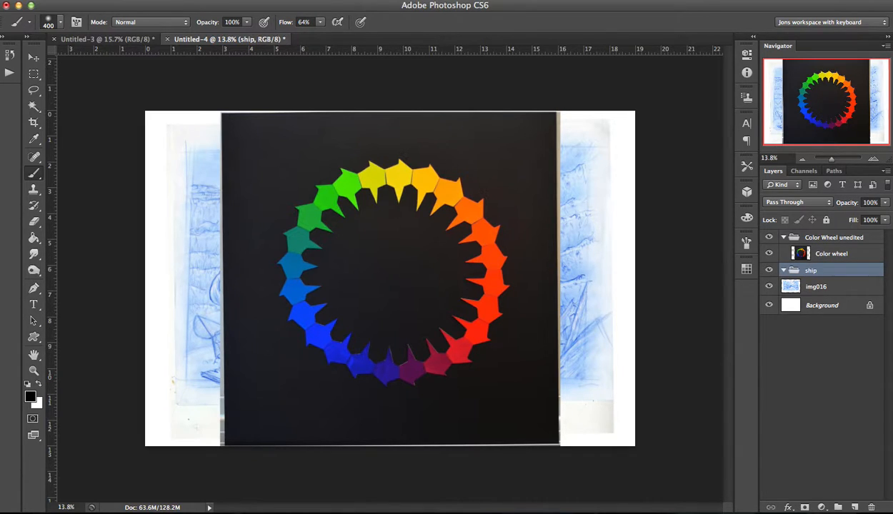
{"action": "left_click", "coordinate": [800, 287]}
{"action": "left_click_drag", "start_coordinate": [834, 290], "coordinate": [820, 272]}
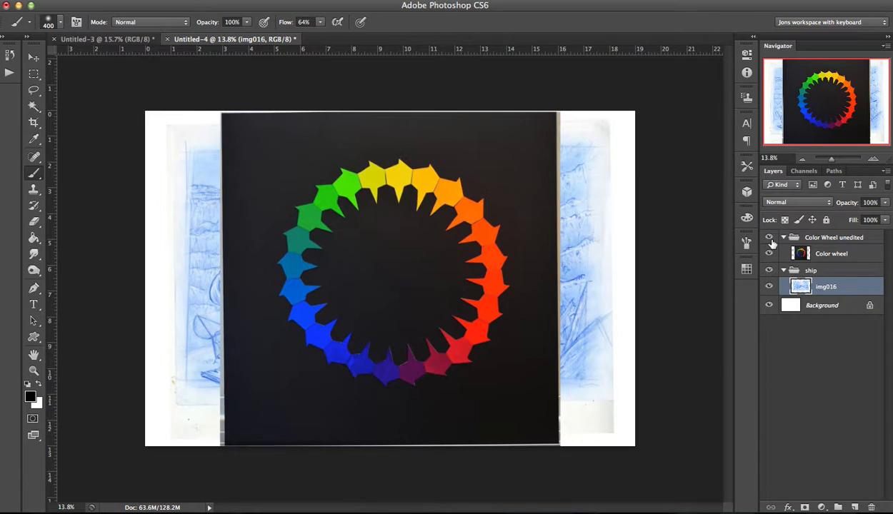
Collapse and hide the Color Wheel unedited group, then toggle the img016 layer off and back on.
{"action": "left_click", "coordinate": [783, 238]}
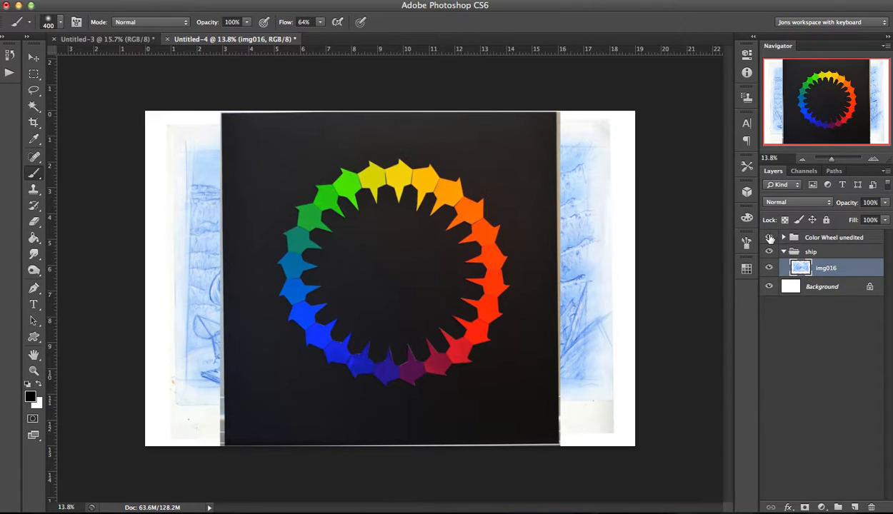
{"action": "left_click", "coordinate": [770, 238]}
{"action": "left_click", "coordinate": [769, 268]}
{"action": "left_click", "coordinate": [769, 267]}
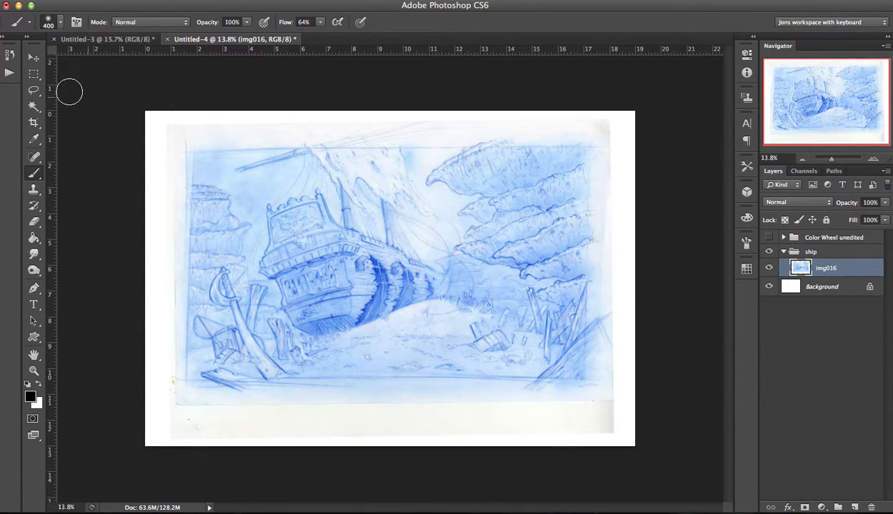
Activate the Move tool and toggle the visibility of the img016 layer and the ship group, leaving both shown.
{"action": "left_click", "coordinate": [33, 59]}
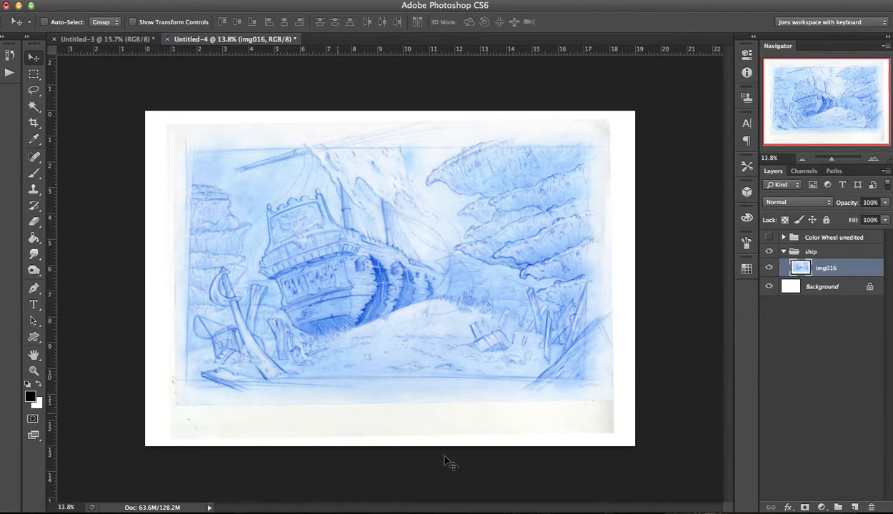
{"action": "left_click", "coordinate": [770, 268]}
{"action": "left_click", "coordinate": [770, 268]}
{"action": "left_click", "coordinate": [770, 252]}
{"action": "left_click", "coordinate": [770, 252]}
{"action": "key", "text": "ctrl+j"}
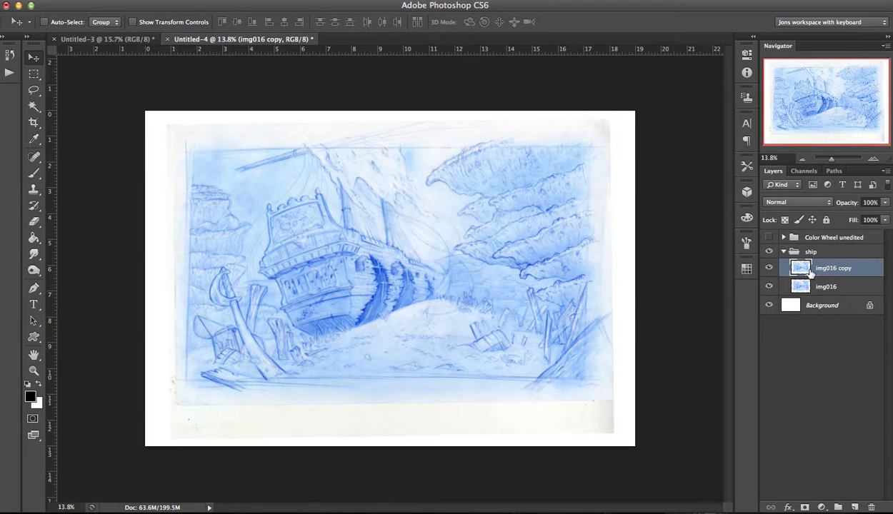
{"action": "key", "text": "super+e"}
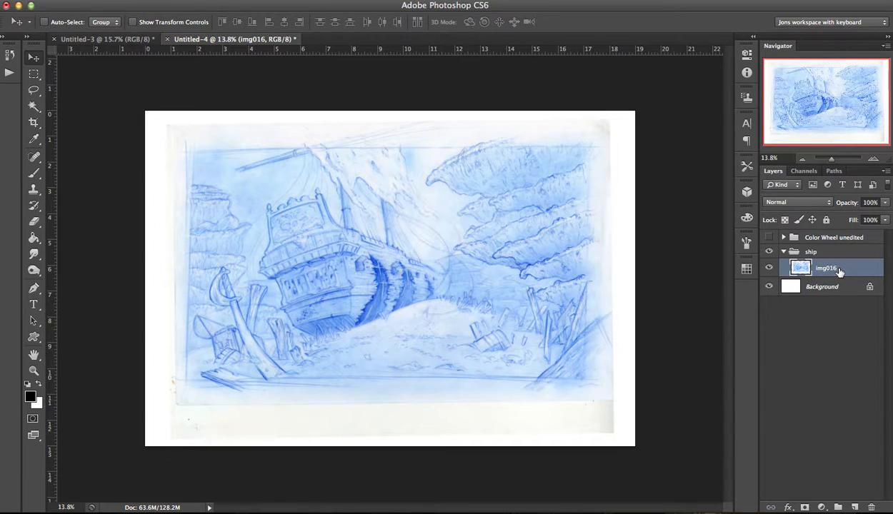
{"action": "left_click_drag", "start_coordinate": [840, 272], "coordinate": [855, 507]}
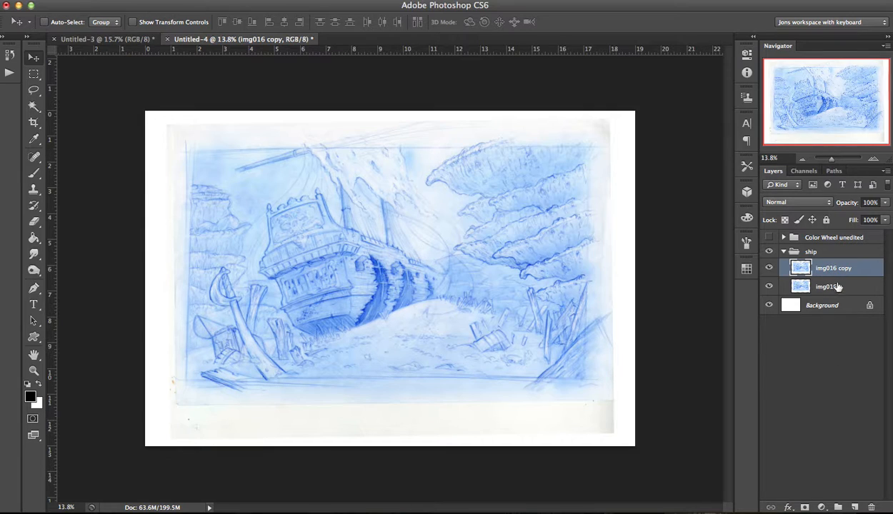
{"action": "key", "text": "Delete"}
Duplicate the img016 layer inside the ship group.
{"action": "left_click", "coordinate": [800, 250]}
{"action": "left_click", "coordinate": [820, 270]}
{"action": "key", "text": "super+j"}
Rename the ship layer group as "ship unedited".
{"action": "left_click", "coordinate": [818, 254]}
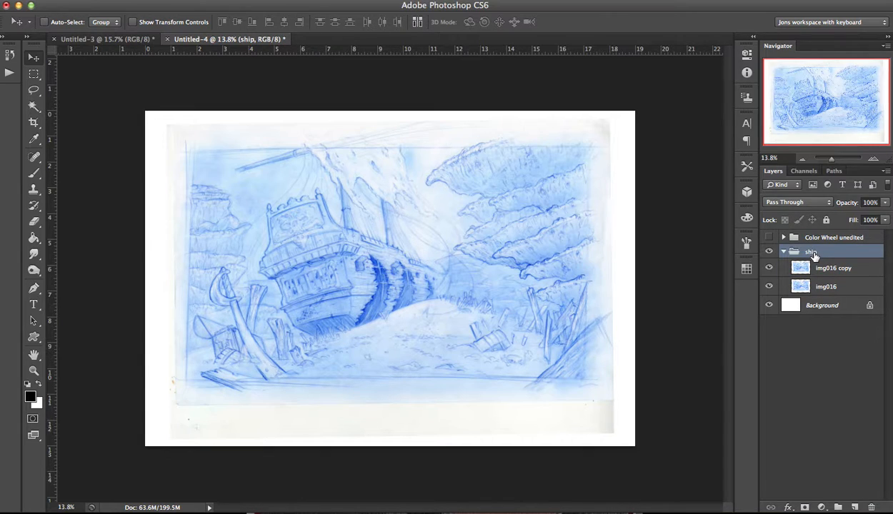
{"action": "double_click", "coordinate": [812, 253]}
{"action": "type", "text": "unedited"}
{"action": "key", "text": "Return"}
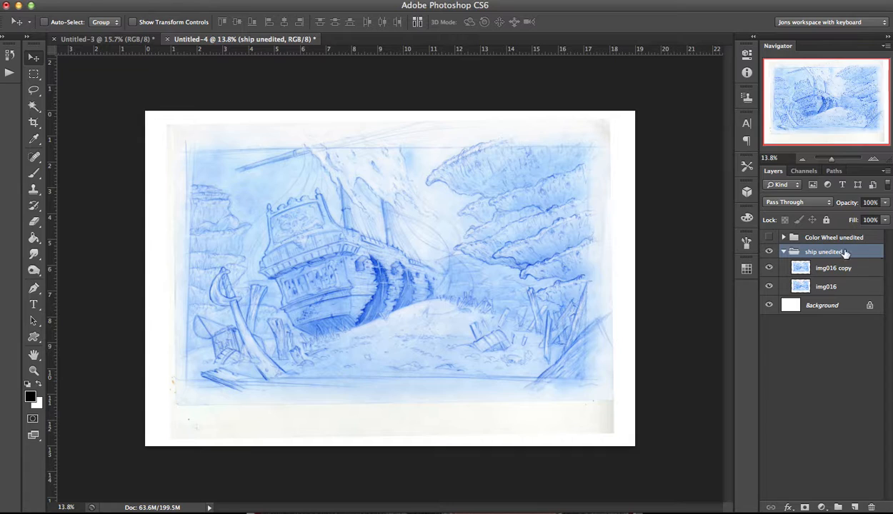
Move the img016 copy layer above both groups, and collapse and hide the ship unedited group.
{"action": "left_click", "coordinate": [813, 269]}
{"action": "mouse_move", "coordinate": [864, 243]}
{"action": "left_mouse_down"}
{"action": "mouse_move", "coordinate": [863, 232]}
{"action": "mouse_move", "coordinate": [861, 249]}
{"action": "mouse_move", "coordinate": [840, 227]}
{"action": "mouse_move", "coordinate": [858, 234]}
{"action": "left_mouse_up"}
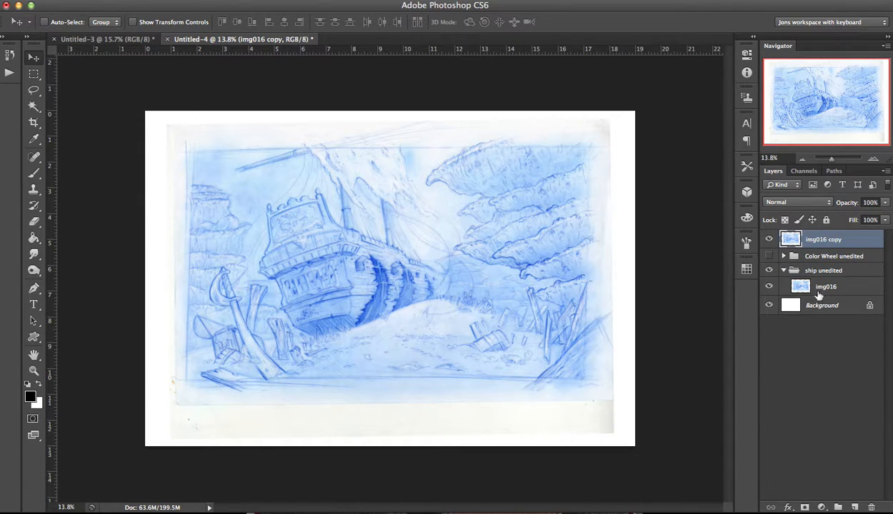
{"action": "left_click", "coordinate": [784, 271]}
{"action": "left_click", "coordinate": [770, 272]}
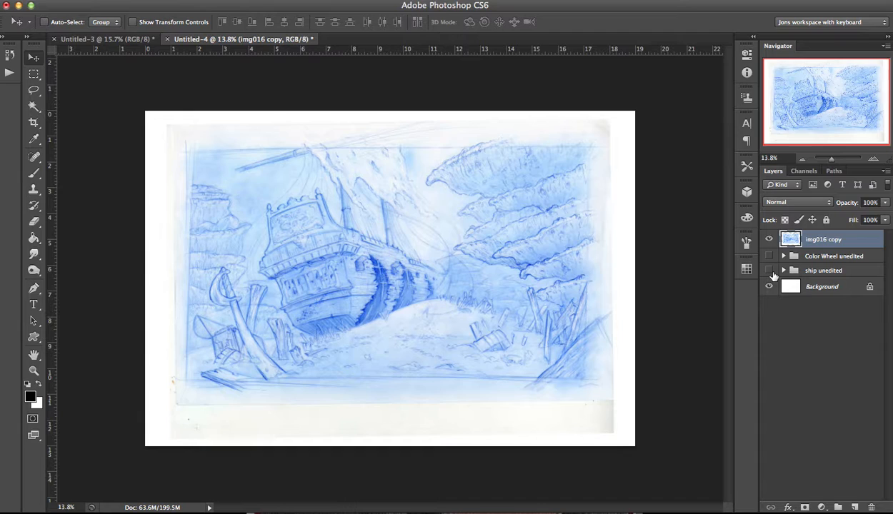
{"action": "left_click", "coordinate": [770, 239]}
{"action": "left_click", "coordinate": [770, 240]}
Create a layer group named "Ship" at the top of the layer stack and move img016 copy into it.
{"action": "left_click", "coordinate": [855, 507]}
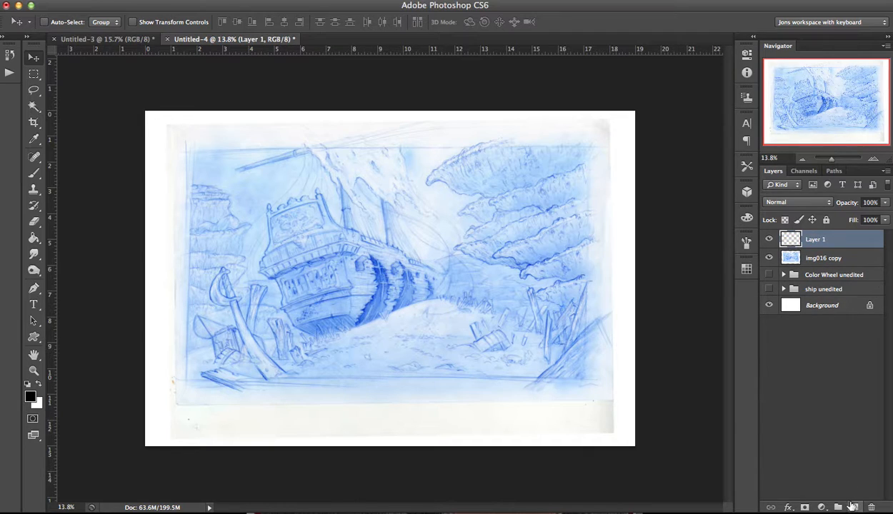
{"action": "key", "text": "super+z"}
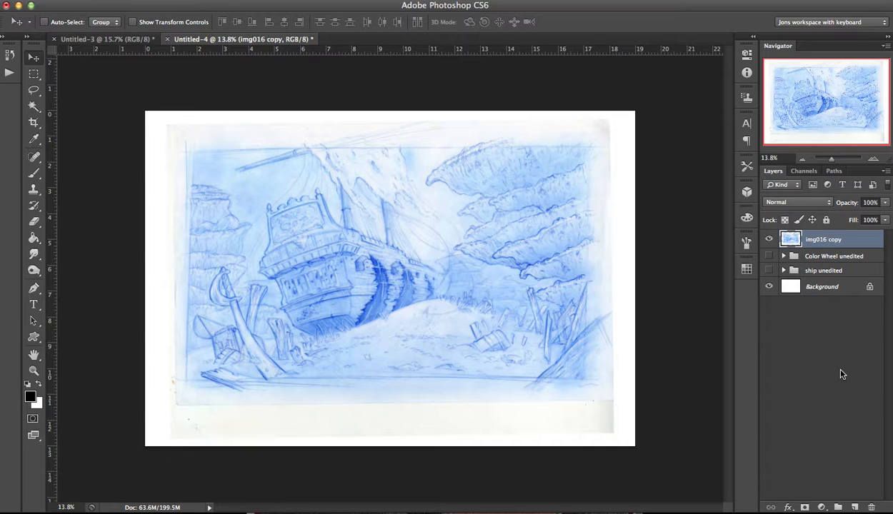
{"action": "left_click", "coordinate": [838, 507]}
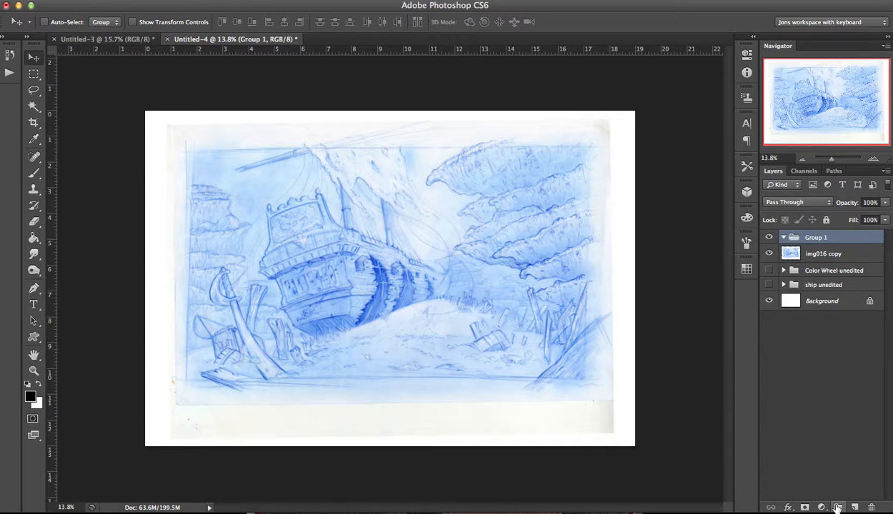
{"action": "left_click", "coordinate": [825, 256]}
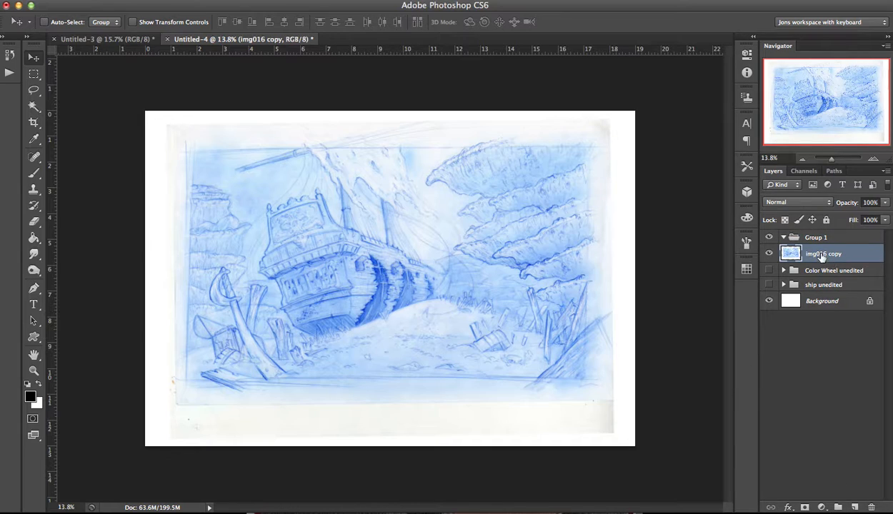
{"action": "left_click_drag", "start_coordinate": [825, 257], "coordinate": [786, 239]}
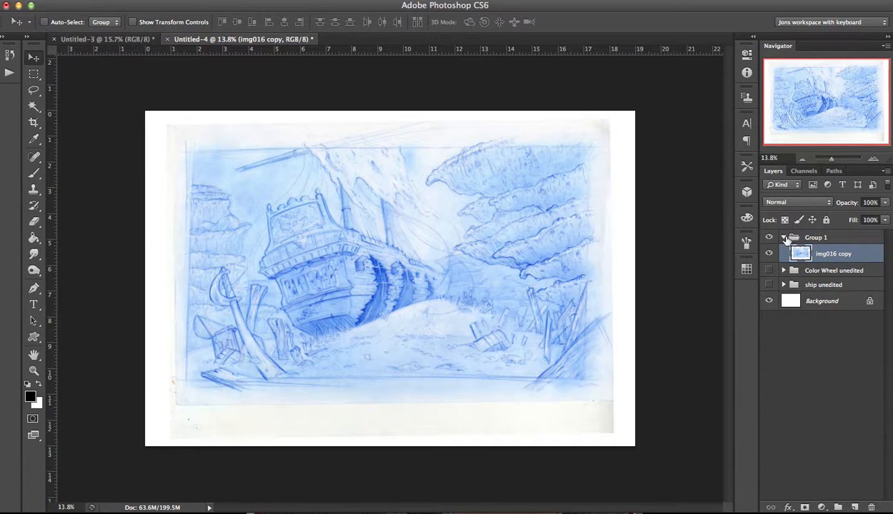
{"action": "left_click", "coordinate": [784, 238]}
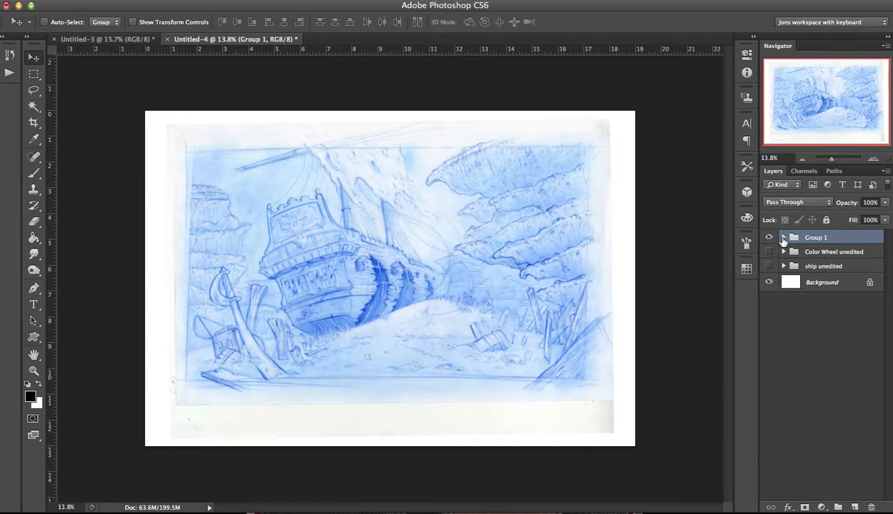
{"action": "left_click", "coordinate": [783, 238]}
{"action": "double_click", "coordinate": [816, 238]}
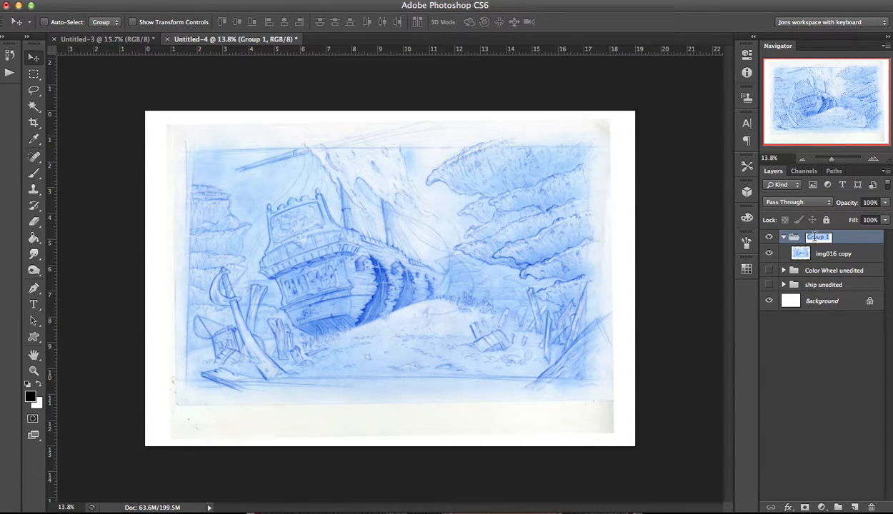
{"action": "type", "text": "Ship"}
{"action": "key", "text": "Return"}
Collapse and expand the Ship group, toggle its visibility, and expand the ship unedited group to compare their layers.
{"action": "left_click", "coordinate": [784, 238]}
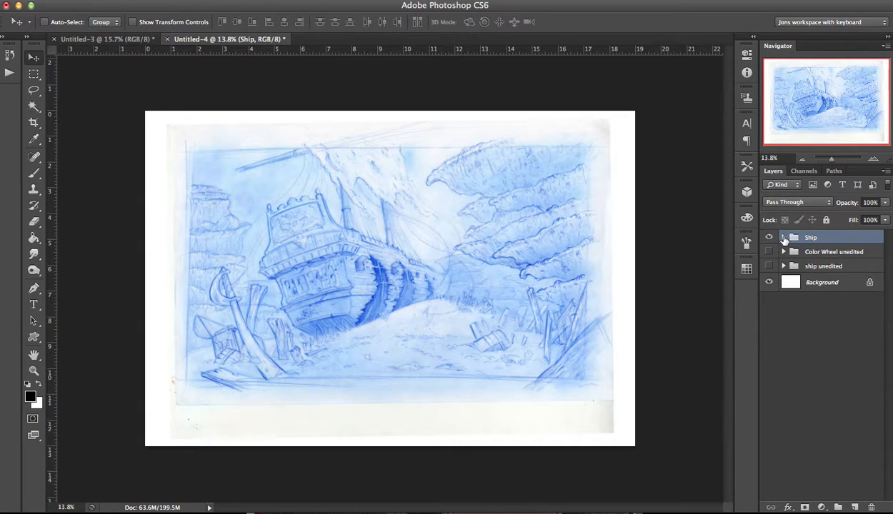
{"action": "left_click", "coordinate": [783, 239]}
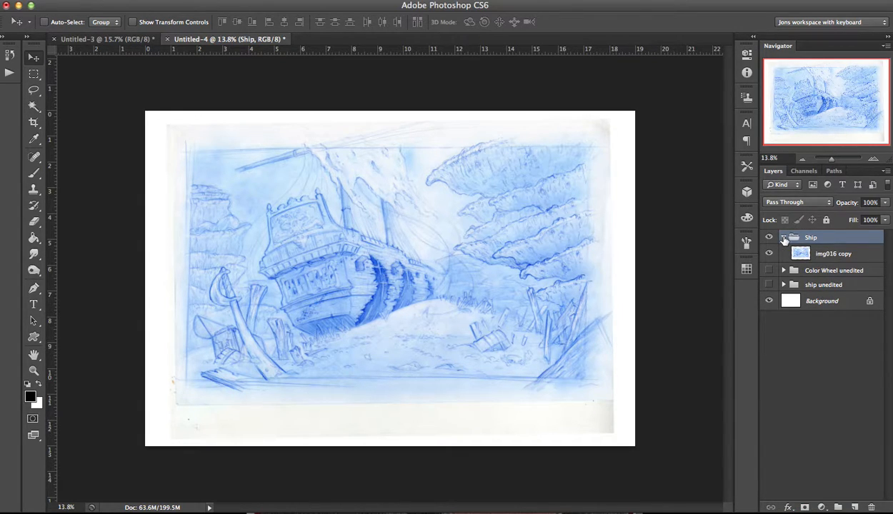
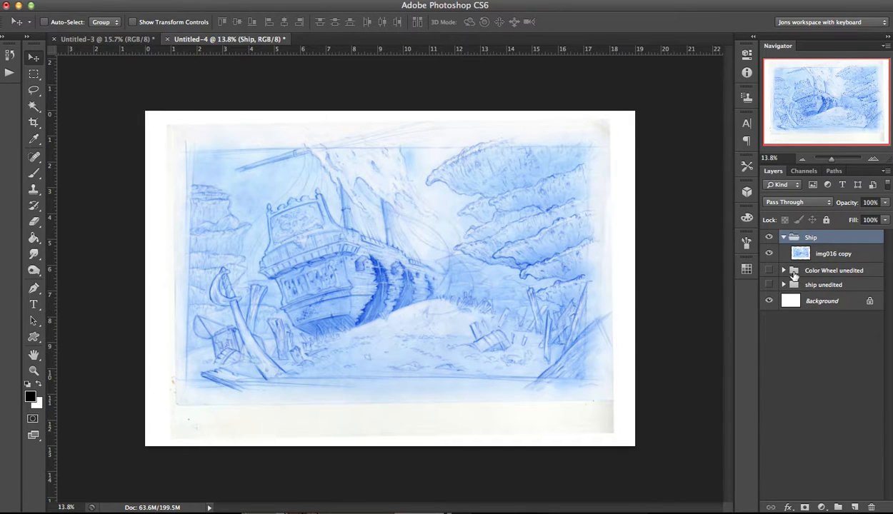
{"action": "left_click", "coordinate": [769, 238]}
{"action": "left_click", "coordinate": [769, 238]}
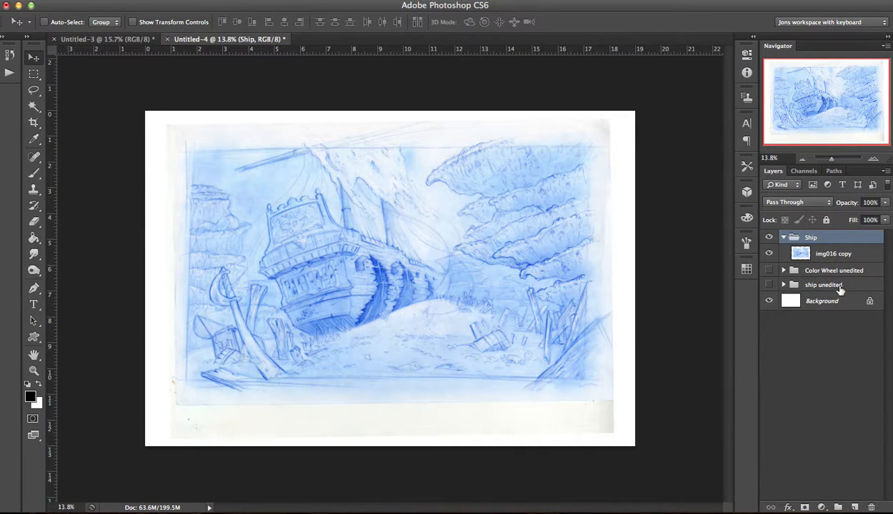
{"action": "left_click", "coordinate": [784, 284]}
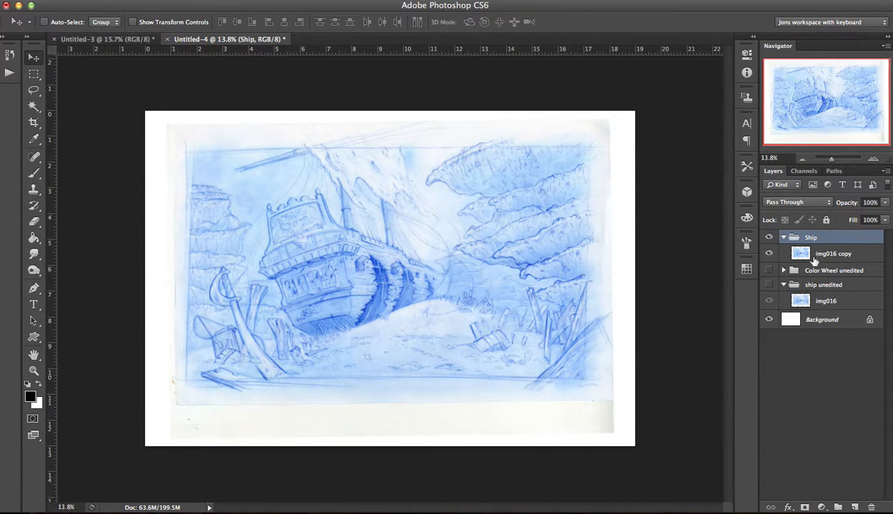
Select the img016 copy layer, collapse the ship unedited group, and open the Levels adjustment beside the artwork.
{"action": "left_click", "coordinate": [831, 254]}
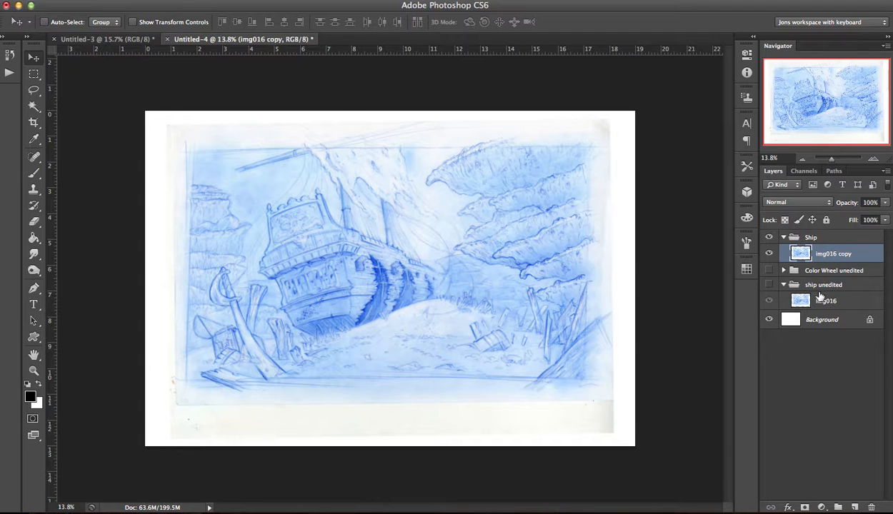
{"action": "left_click", "coordinate": [784, 285]}
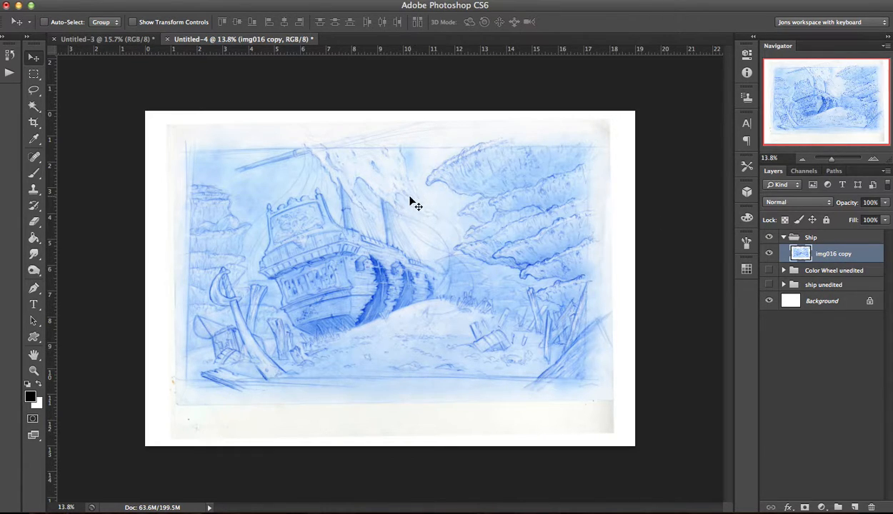
{"action": "left_click", "coordinate": [153, 0]}
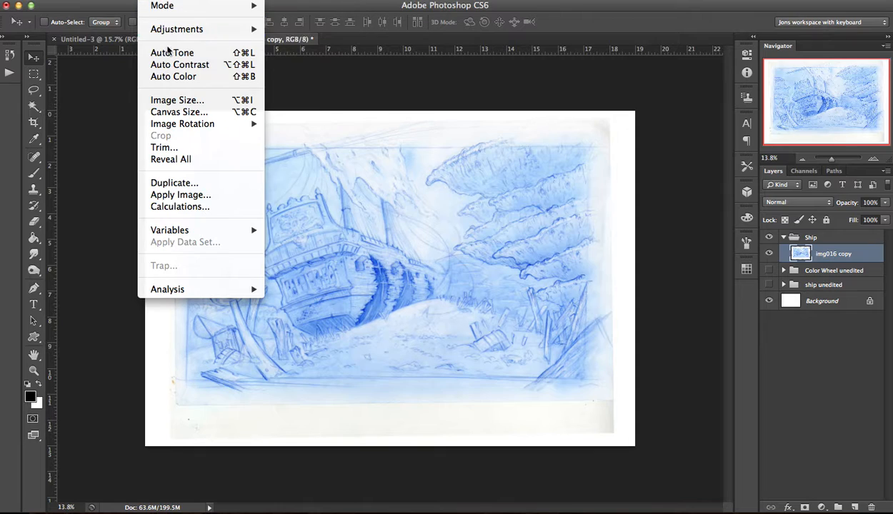
{"action": "mouse_move", "coordinate": [207, 29]}
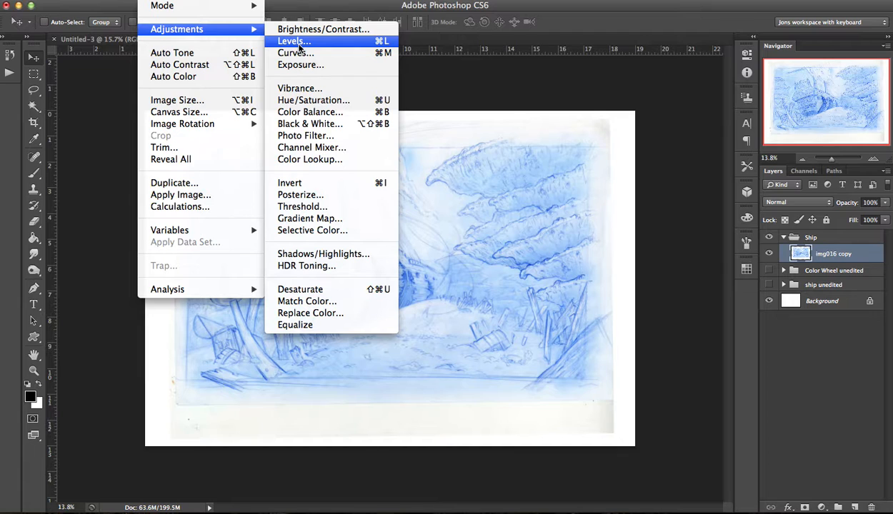
{"action": "left_click", "coordinate": [299, 44]}
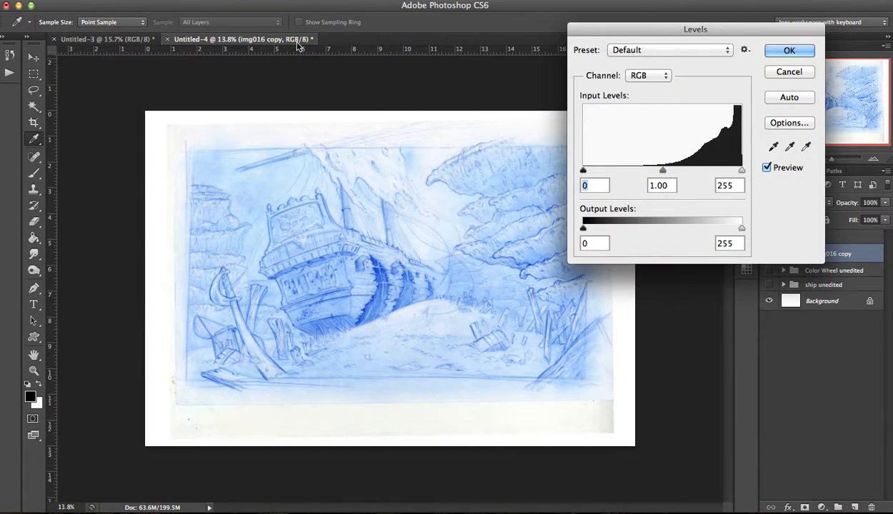
{"action": "left_click_drag", "start_coordinate": [675, 28], "coordinate": [570, 58]}
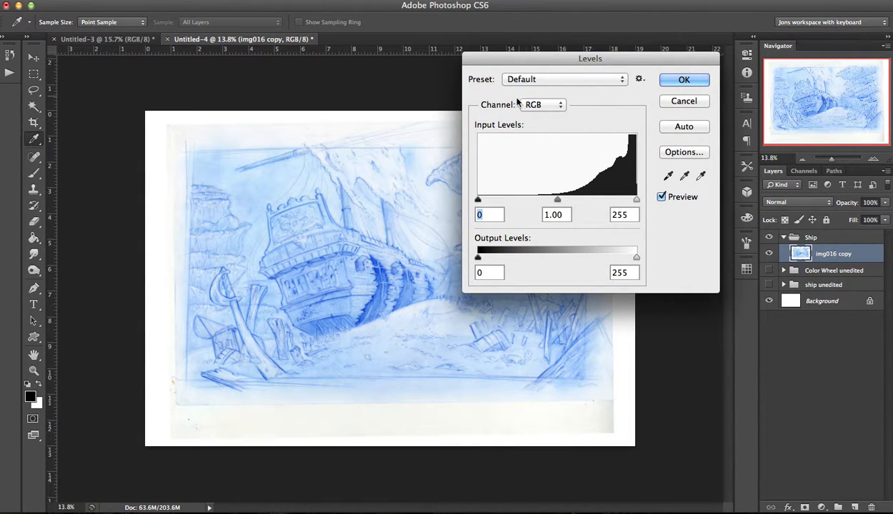
Look through the Levels presets and channels, keeping the Default preset and the RGB channel.
{"action": "left_click", "coordinate": [583, 78]}
{"action": "left_click", "coordinate": [637, 104]}
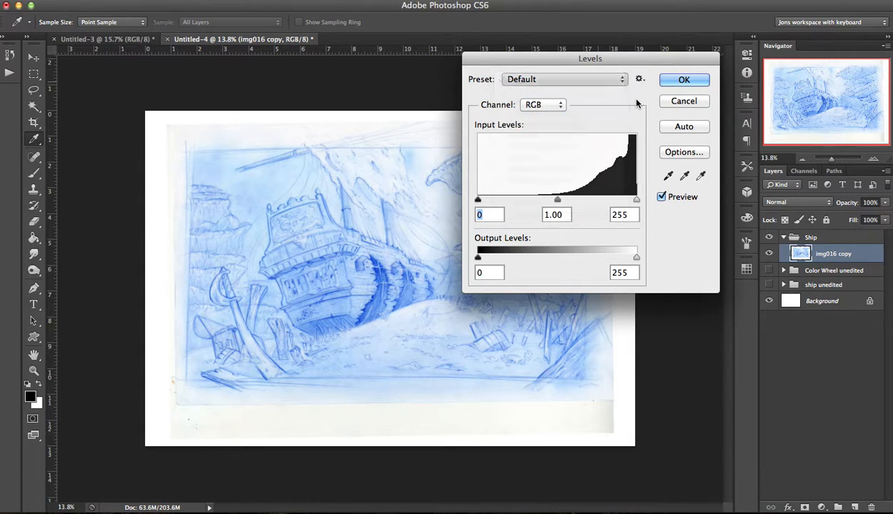
{"action": "left_click", "coordinate": [560, 105]}
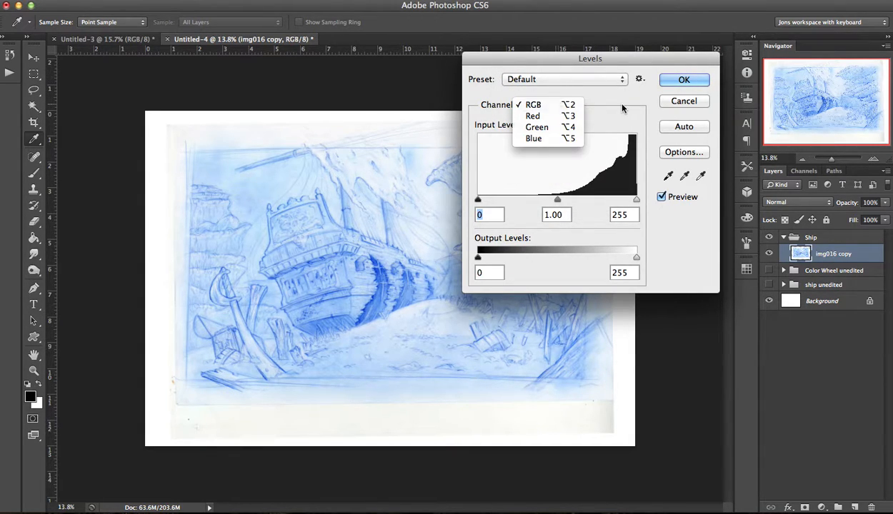
{"action": "left_click", "coordinate": [552, 104]}
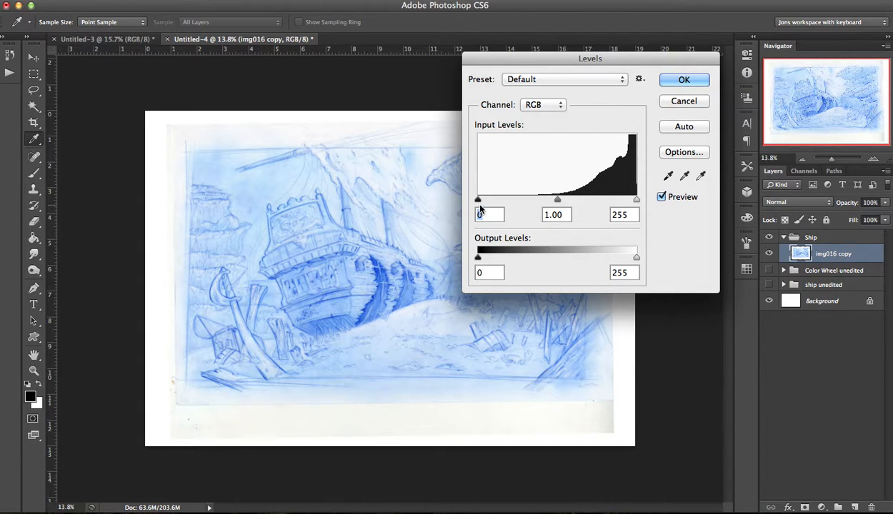
Test the input and output level sliders, setting the midtone input to 1.06 with black at 0 and white at 255.
{"action": "mouse_move", "coordinate": [479, 201]}
{"action": "left_mouse_down"}
{"action": "mouse_move", "coordinate": [536, 209]}
{"action": "mouse_move", "coordinate": [478, 201]}
{"action": "left_mouse_up"}
{"action": "mouse_move", "coordinate": [556, 202]}
{"action": "left_mouse_down"}
{"action": "mouse_move", "coordinate": [524, 201]}
{"action": "mouse_move", "coordinate": [633, 201]}
{"action": "mouse_move", "coordinate": [531, 214]}
{"action": "mouse_move", "coordinate": [587, 203]}
{"action": "mouse_move", "coordinate": [554, 201]}
{"action": "left_mouse_up"}
{"action": "mouse_move", "coordinate": [638, 206]}
{"action": "left_mouse_down"}
{"action": "mouse_move", "coordinate": [605, 202]}
{"action": "mouse_move", "coordinate": [650, 207]}
{"action": "left_mouse_up"}
{"action": "mouse_move", "coordinate": [479, 200]}
{"action": "left_mouse_down"}
{"action": "mouse_move", "coordinate": [633, 207]}
{"action": "mouse_move", "coordinate": [525, 202]}
{"action": "mouse_move", "coordinate": [633, 204]}
{"action": "mouse_move", "coordinate": [522, 218]}
{"action": "mouse_move", "coordinate": [362, 208]}
{"action": "mouse_move", "coordinate": [489, 203]}
{"action": "mouse_move", "coordinate": [471, 204]}
{"action": "left_mouse_up"}
{"action": "mouse_move", "coordinate": [480, 259]}
{"action": "left_mouse_down"}
{"action": "mouse_move", "coordinate": [647, 268]}
{"action": "mouse_move", "coordinate": [434, 259]}
{"action": "mouse_move", "coordinate": [785, 311]}
{"action": "mouse_move", "coordinate": [612, 267]}
{"action": "mouse_move", "coordinate": [473, 257]}
{"action": "mouse_move", "coordinate": [716, 257]}
{"action": "mouse_move", "coordinate": [465, 259]}
{"action": "left_mouse_up"}
{"action": "left_click_drag", "start_coordinate": [633, 259], "coordinate": [696, 264]}
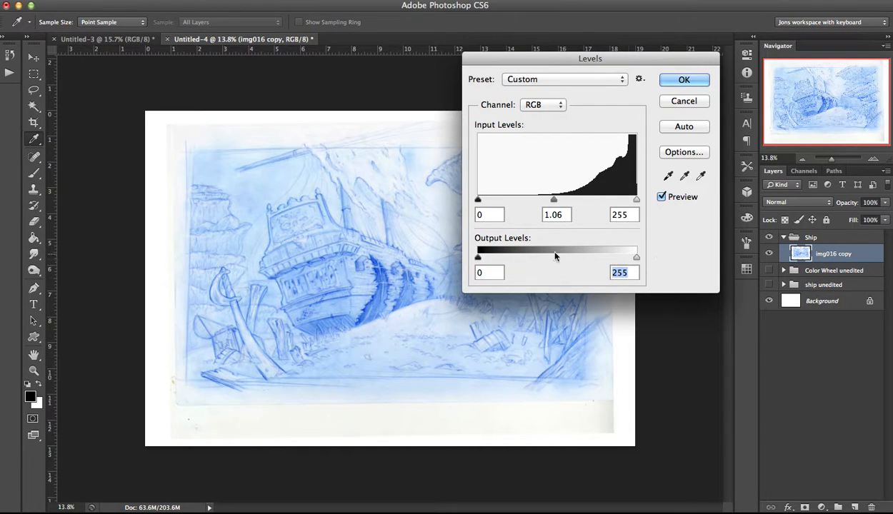
Darken the sketch by setting the black input level to 41 and the midtone input to 0.54.
{"action": "left_click_drag", "start_coordinate": [479, 260], "coordinate": [476, 262]}
{"action": "left_click_drag", "start_coordinate": [554, 203], "coordinate": [572, 209]}
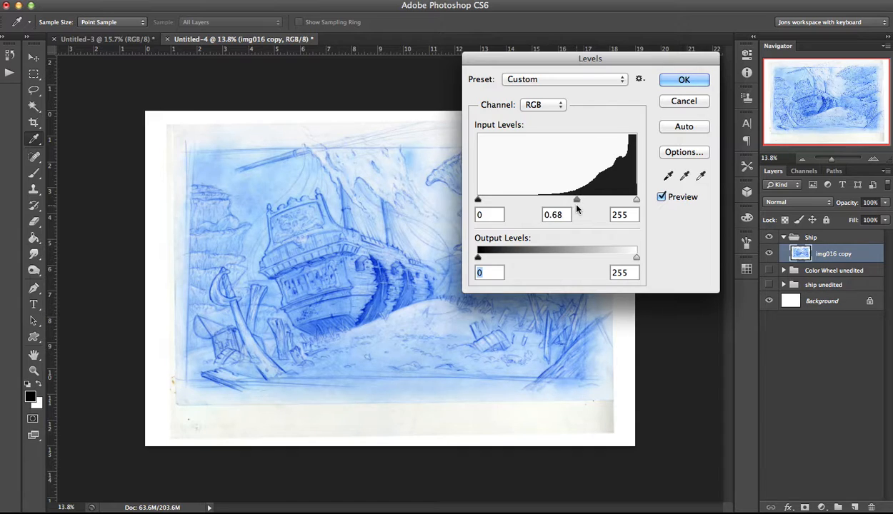
{"action": "mouse_move", "coordinate": [583, 205]}
{"action": "left_mouse_down"}
{"action": "mouse_move", "coordinate": [573, 203]}
{"action": "mouse_move", "coordinate": [580, 207]}
{"action": "left_mouse_up"}
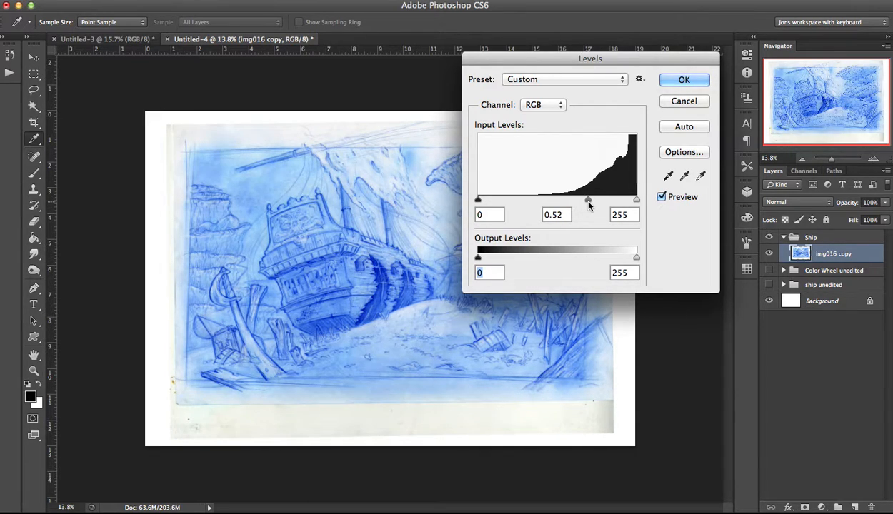
{"action": "left_click_drag", "start_coordinate": [479, 200], "coordinate": [503, 203]}
{"action": "mouse_move", "coordinate": [636, 200]}
{"action": "left_mouse_down"}
{"action": "mouse_move", "coordinate": [561, 206]}
{"action": "mouse_move", "coordinate": [639, 203]}
{"action": "left_mouse_up"}
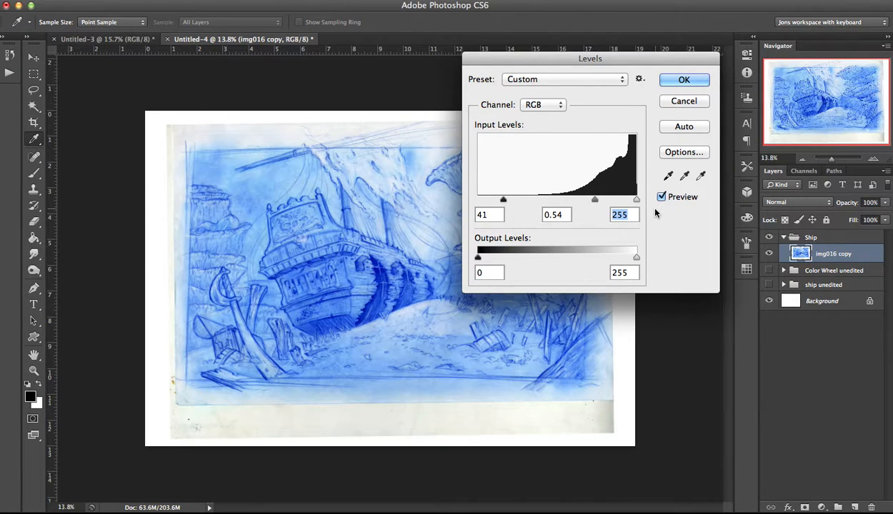
Set the black input level to 81 and the midtone to 0.74, then try a white input of 83 and undo it.
{"action": "left_click_drag", "start_coordinate": [504, 201], "coordinate": [529, 202]}
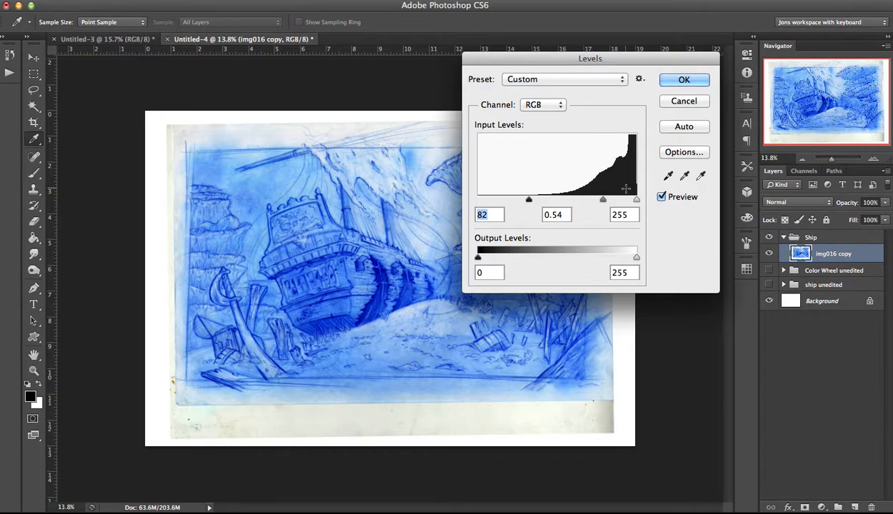
{"action": "left_click_drag", "start_coordinate": [603, 200], "coordinate": [599, 201]}
{"action": "mouse_move", "coordinate": [531, 201]}
{"action": "left_mouse_down"}
{"action": "mouse_move", "coordinate": [538, 198]}
{"action": "mouse_move", "coordinate": [528, 200]}
{"action": "left_mouse_up"}
{"action": "left_click_drag", "start_coordinate": [596, 199], "coordinate": [649, 210]}
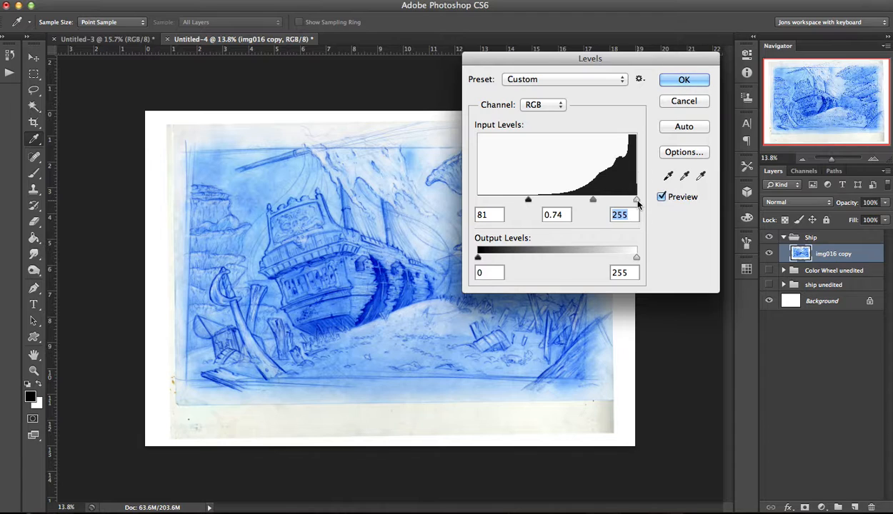
{"action": "left_click_drag", "start_coordinate": [638, 205], "coordinate": [514, 200]}
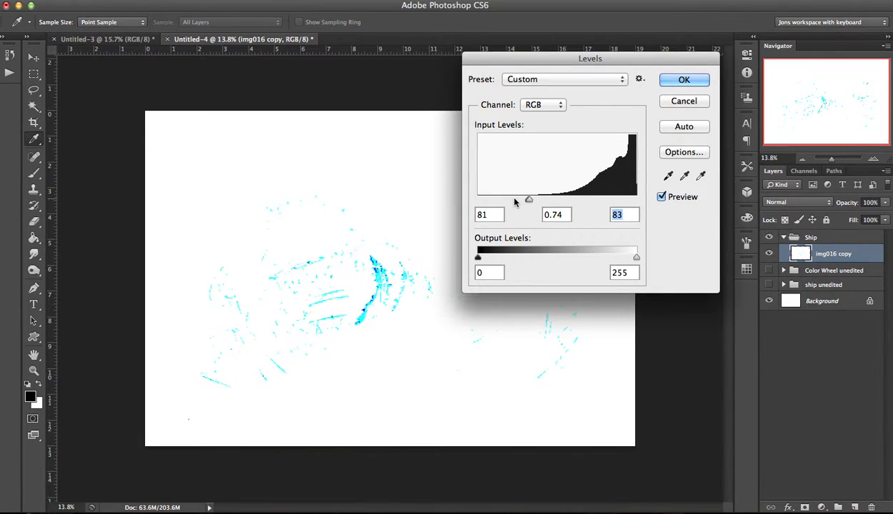
{"action": "key", "text": "ctrl+z"}
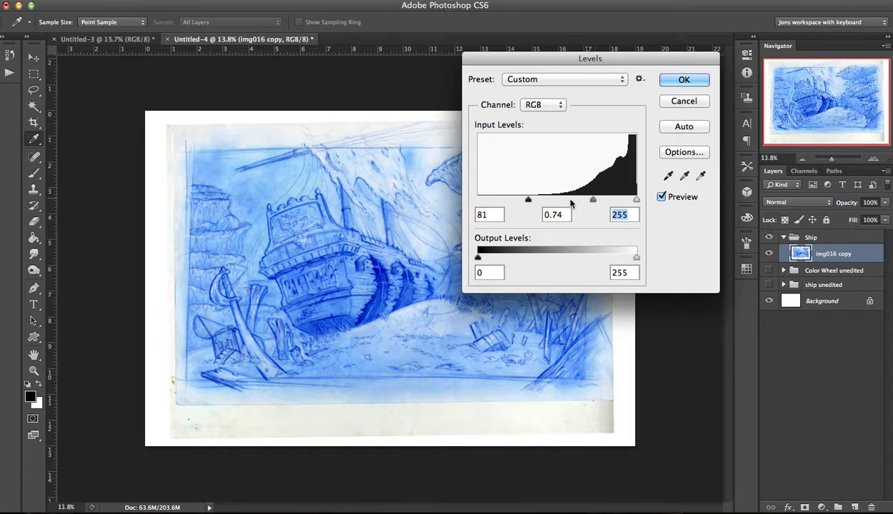
Set the sketch copy's input levels to black 110, midtone 0.84 and white 255, and apply the adjustment.
{"action": "mouse_move", "coordinate": [594, 203]}
{"action": "left_mouse_down"}
{"action": "mouse_move", "coordinate": [586, 202]}
{"action": "mouse_move", "coordinate": [661, 203]}
{"action": "mouse_move", "coordinate": [586, 207]}
{"action": "mouse_move", "coordinate": [595, 208]}
{"action": "left_mouse_up"}
{"action": "left_click_drag", "start_coordinate": [528, 203], "coordinate": [536, 201]}
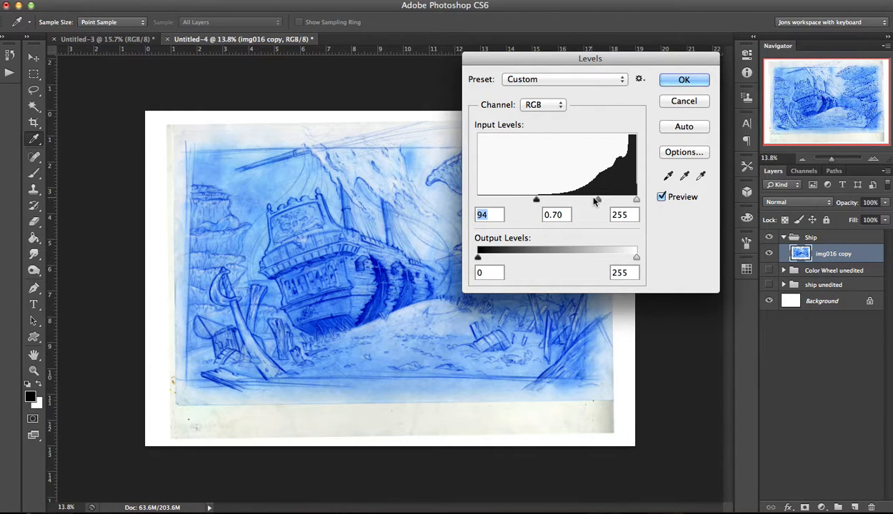
{"action": "left_click_drag", "start_coordinate": [596, 201], "coordinate": [645, 200]}
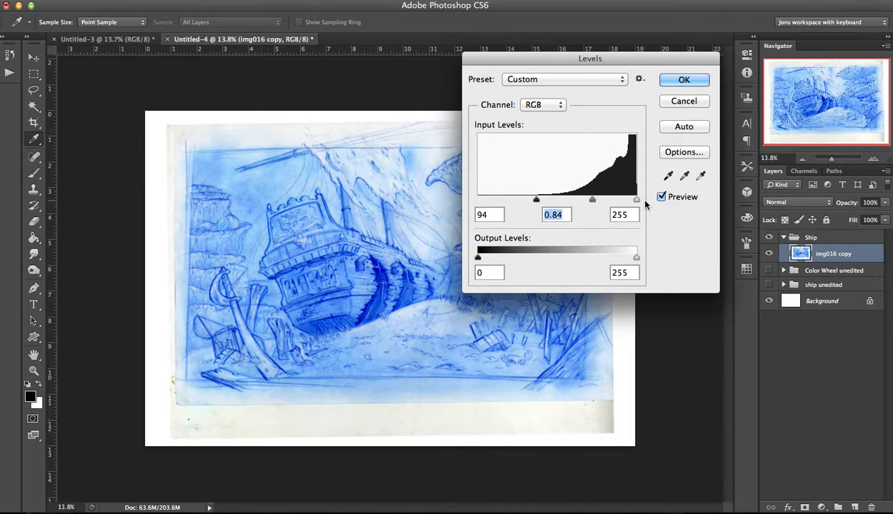
{"action": "left_click_drag", "start_coordinate": [537, 200], "coordinate": [547, 202]}
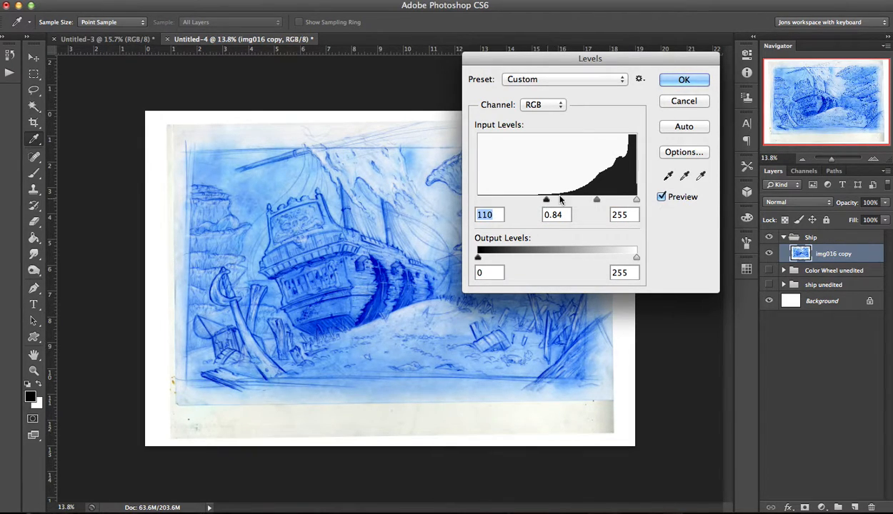
{"action": "left_click", "coordinate": [682, 81]}
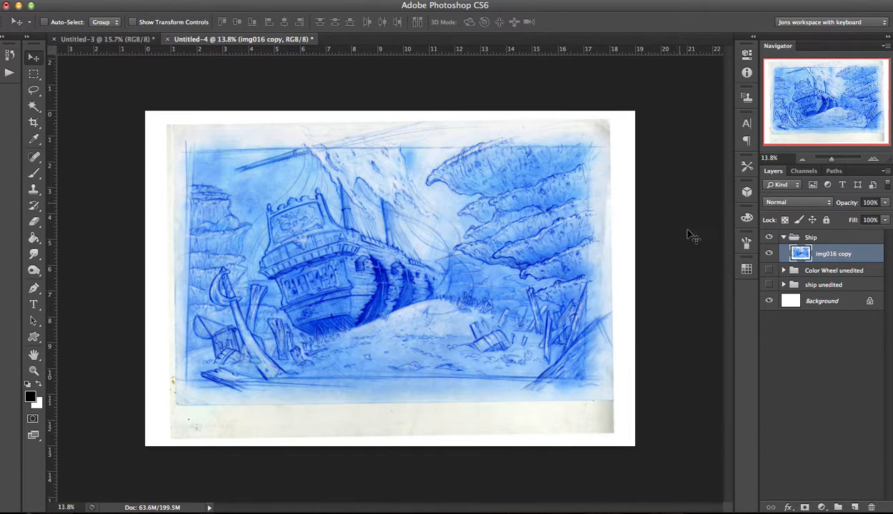
Toggle the img016 copy layer's visibility several times to examine the levels-adjusted sketch.
{"action": "left_click", "coordinate": [771, 255]}
{"action": "left_click", "coordinate": [771, 254]}
{"action": "left_click", "coordinate": [32, 77]}
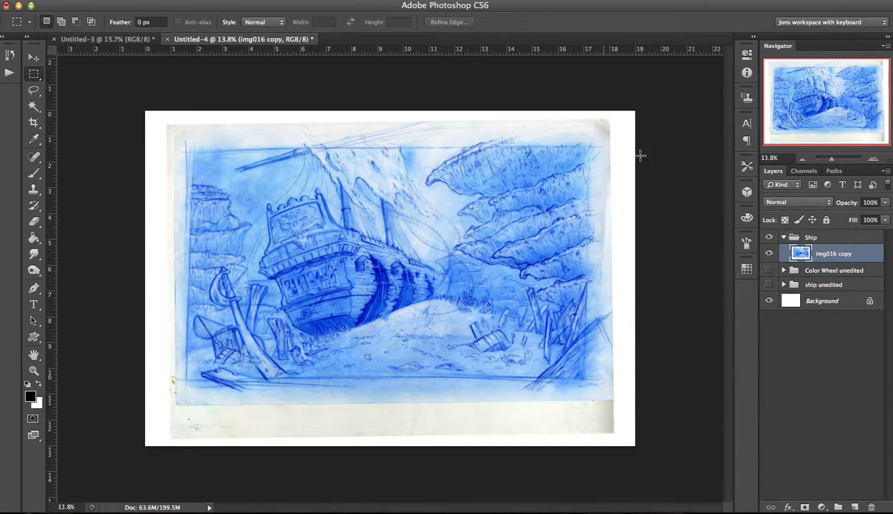
{"action": "left_click", "coordinate": [771, 253]}
{"action": "left_click", "coordinate": [771, 253]}
{"action": "left_click", "coordinate": [771, 253]}
{"action": "left_click", "coordinate": [771, 252]}
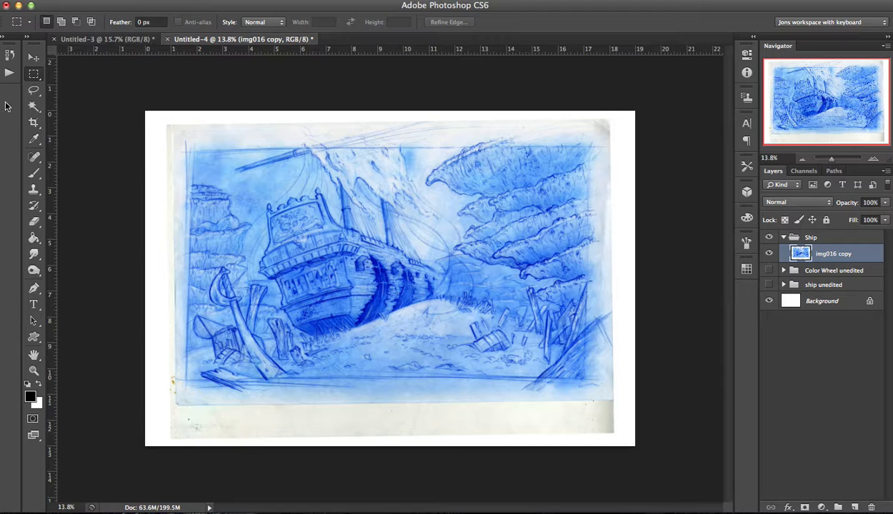
Draw a rectangular marquee around the ship drawing, invert the selection and invert it back, and deselect it.
{"action": "left_click", "coordinate": [34, 76]}
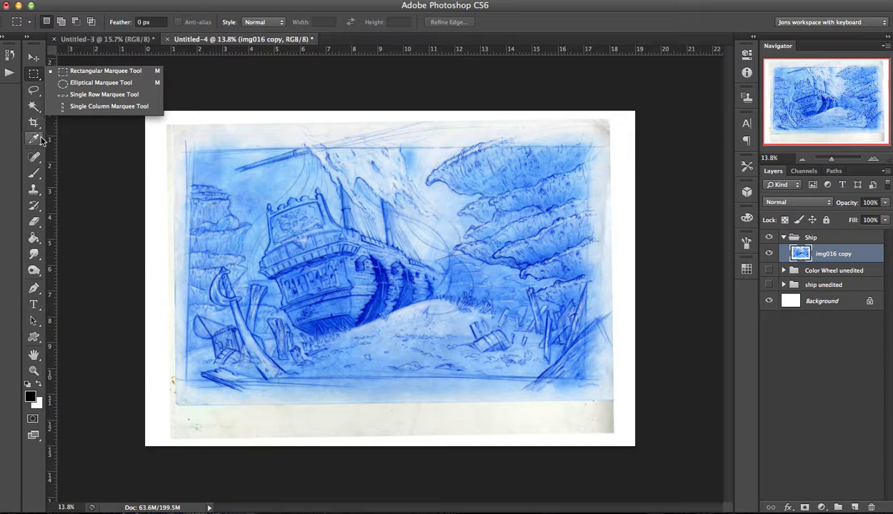
{"action": "left_click", "coordinate": [35, 60]}
{"action": "left_click", "coordinate": [32, 55]}
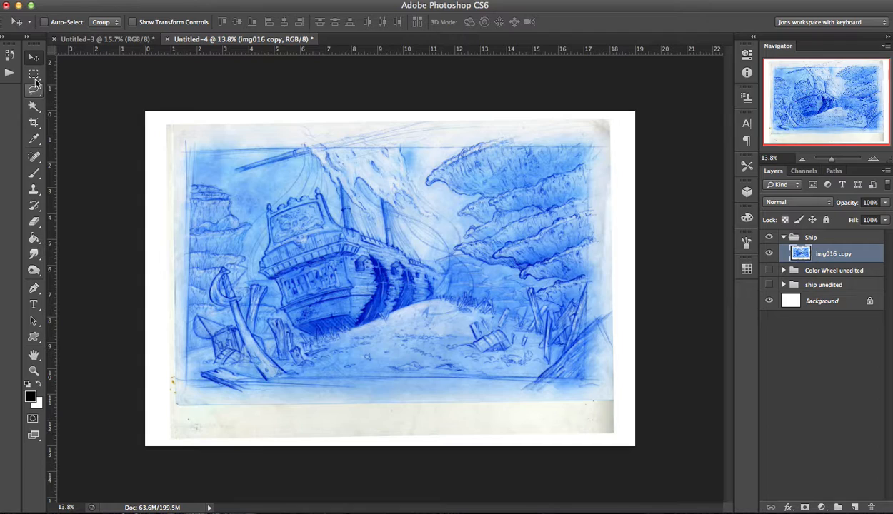
{"action": "left_click", "coordinate": [34, 75]}
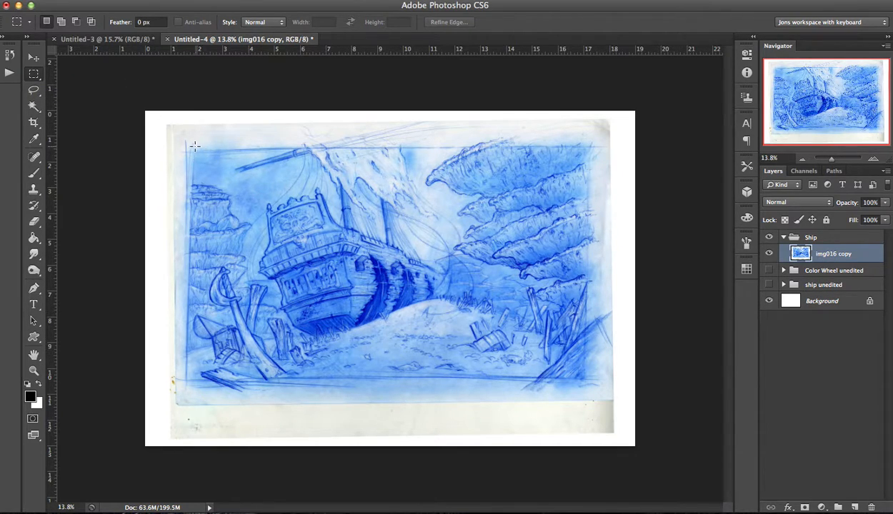
{"action": "mouse_move", "coordinate": [199, 155]}
{"action": "left_mouse_down"}
{"action": "mouse_move", "coordinate": [488, 277]}
{"action": "mouse_move", "coordinate": [565, 323]}
{"action": "mouse_move", "coordinate": [597, 382]}
{"action": "left_mouse_up"}
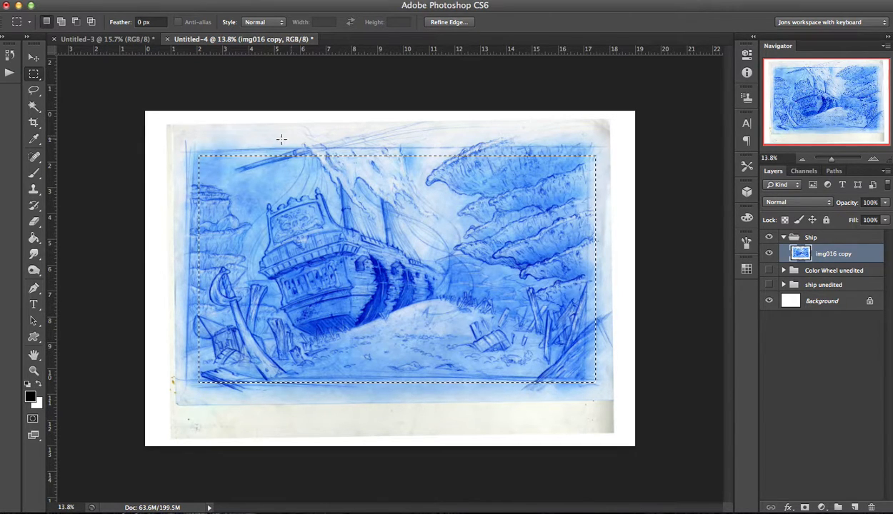
{"action": "right_click", "coordinate": [329, 185]}
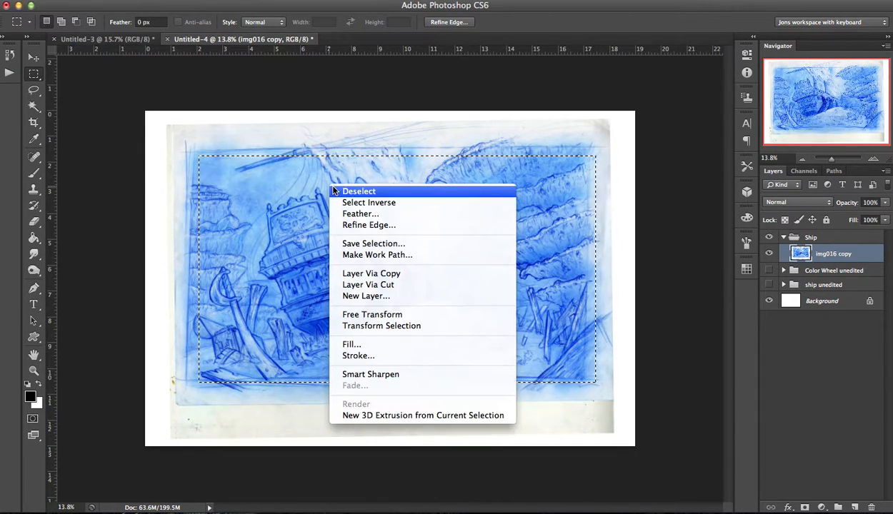
{"action": "left_click", "coordinate": [352, 204]}
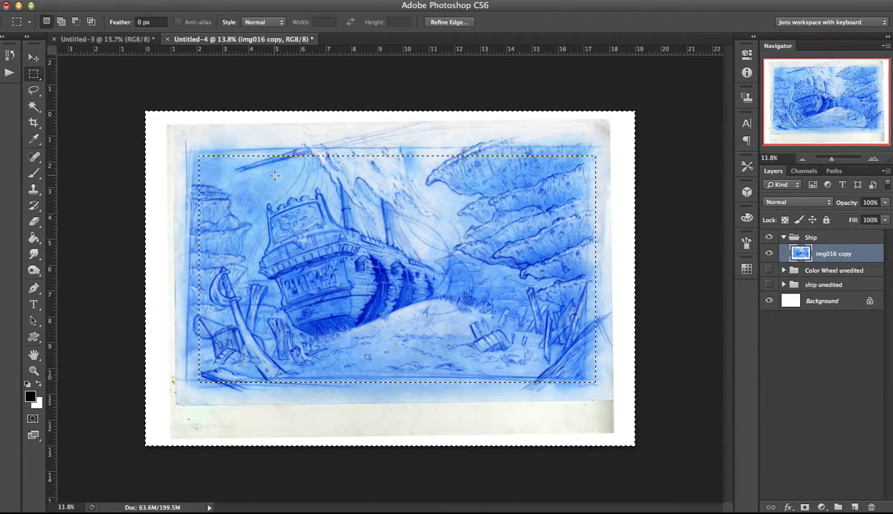
{"action": "key", "text": "super+shift+i"}
{"action": "right_click", "coordinate": [304, 251]}
{"action": "left_click", "coordinate": [360, 260]}
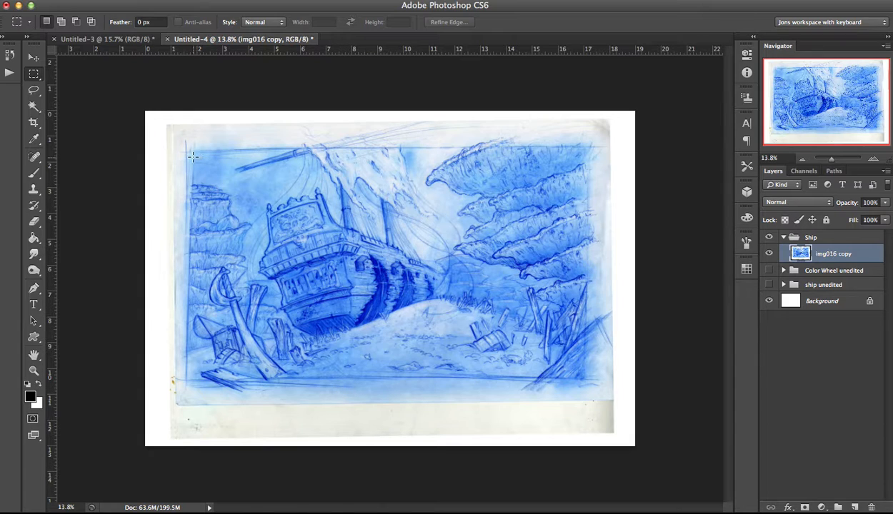
Select the artwork just inside the sketch's drawn border with a rectangular marquee and copy it to a new layer.
{"action": "mouse_move", "coordinate": [191, 152]}
{"action": "left_mouse_down"}
{"action": "mouse_move", "coordinate": [245, 232]}
{"action": "mouse_move", "coordinate": [342, 305]}
{"action": "mouse_move", "coordinate": [468, 375]}
{"action": "mouse_move", "coordinate": [583, 380]}
{"action": "left_mouse_up"}
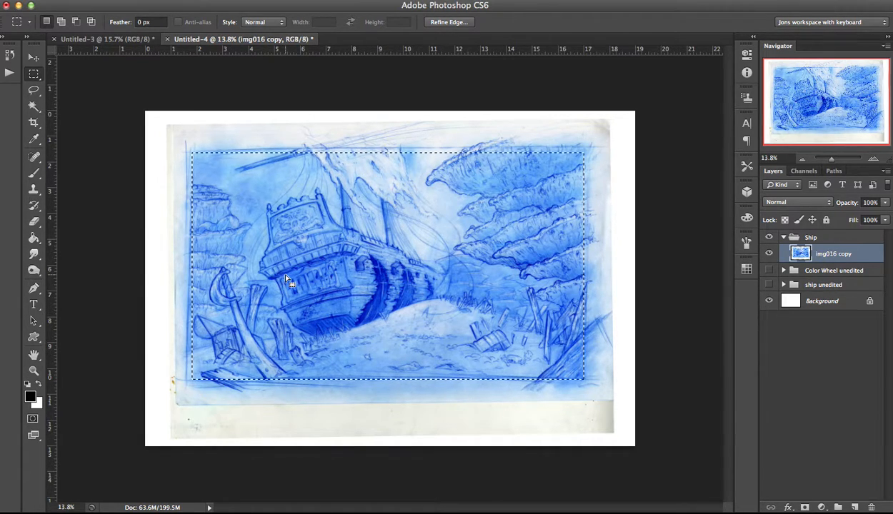
{"action": "right_click", "coordinate": [479, 292]}
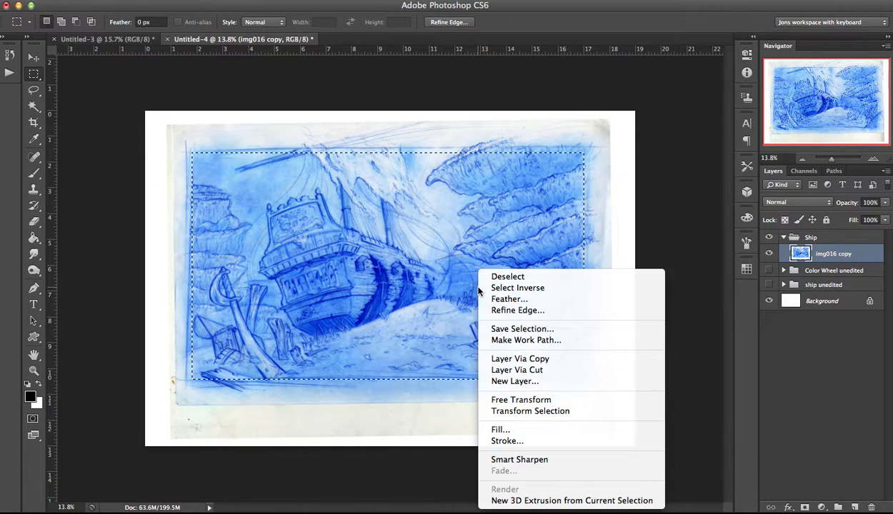
{"action": "left_click", "coordinate": [517, 360]}
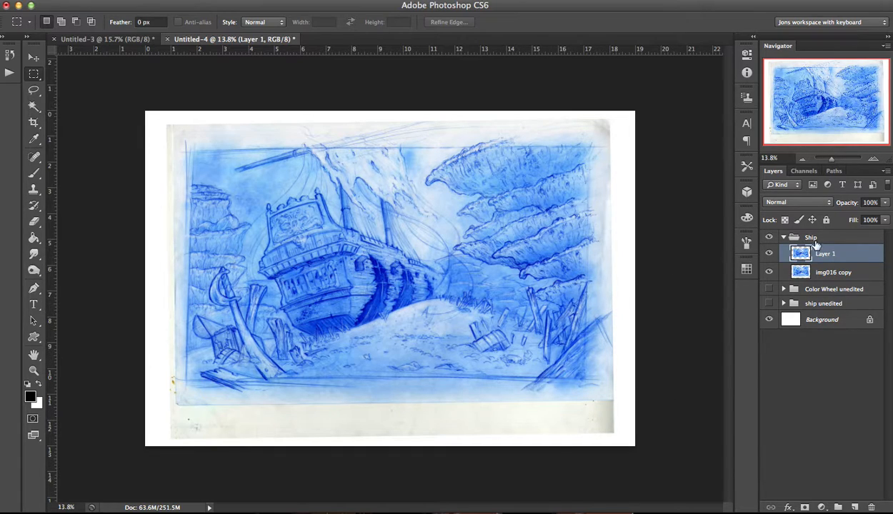
Hide the img016 copy layer, toggle Layer 1 off and on, and add an empty layer above Layer 1.
{"action": "left_click", "coordinate": [769, 274]}
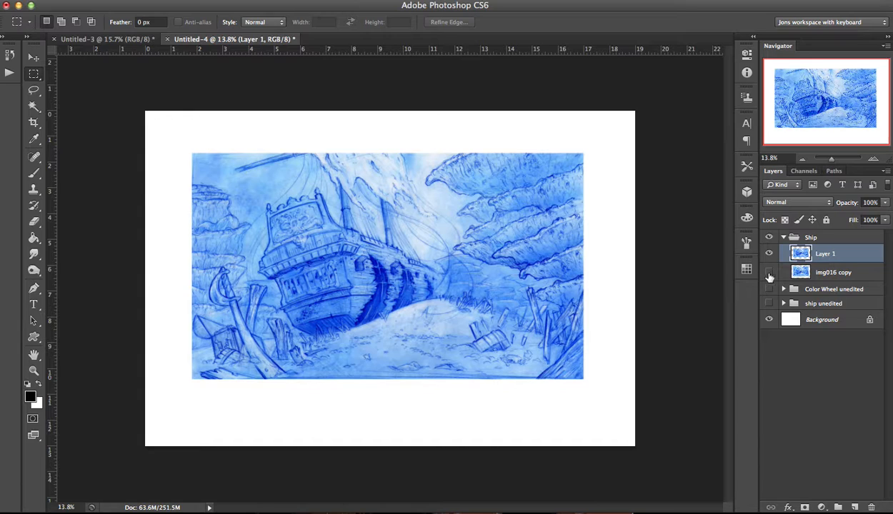
{"action": "left_click", "coordinate": [769, 255]}
{"action": "left_click", "coordinate": [769, 254]}
{"action": "left_click", "coordinate": [854, 507]}
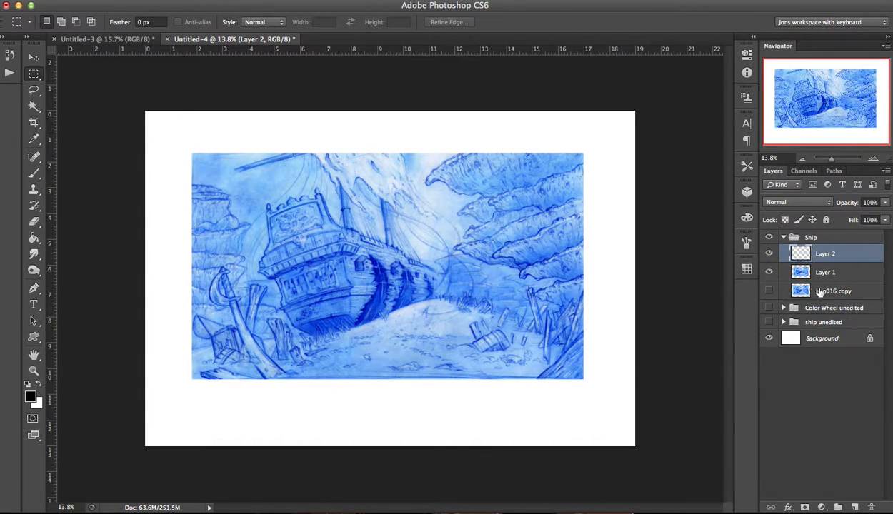
{"action": "left_click", "coordinate": [801, 273], "text": "ctrl"}
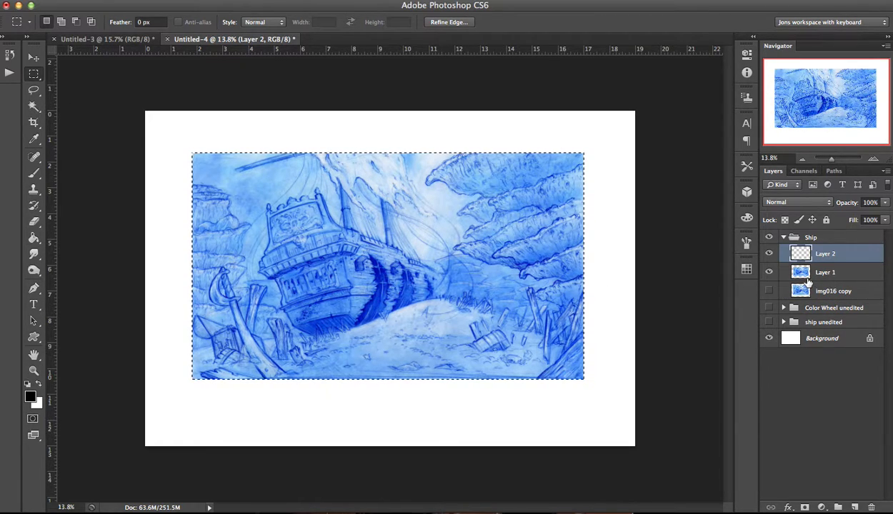
{"action": "key", "text": "ctrl+d"}
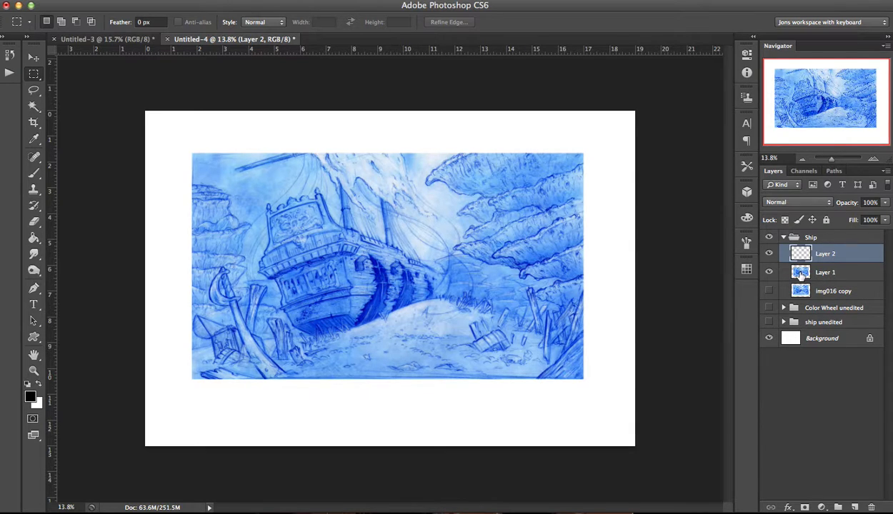
{"action": "left_click", "coordinate": [836, 276], "text": "shift"}
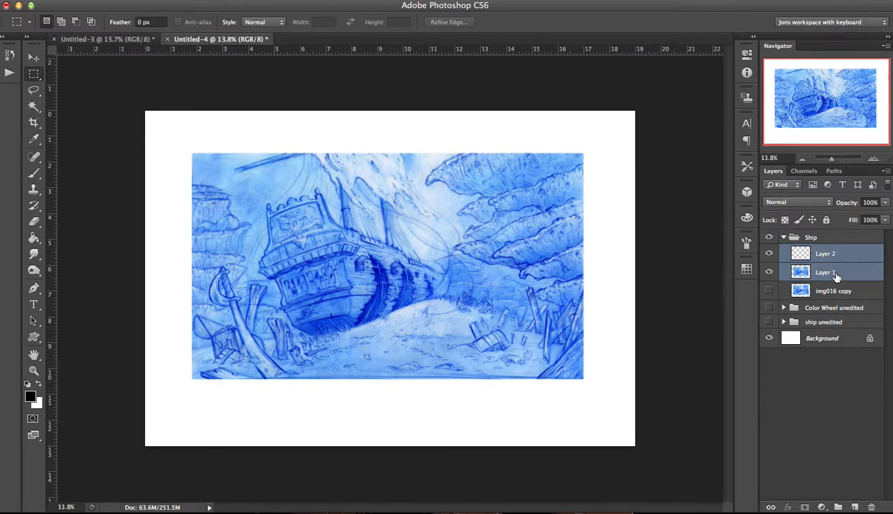
{"action": "left_click", "coordinate": [861, 280]}
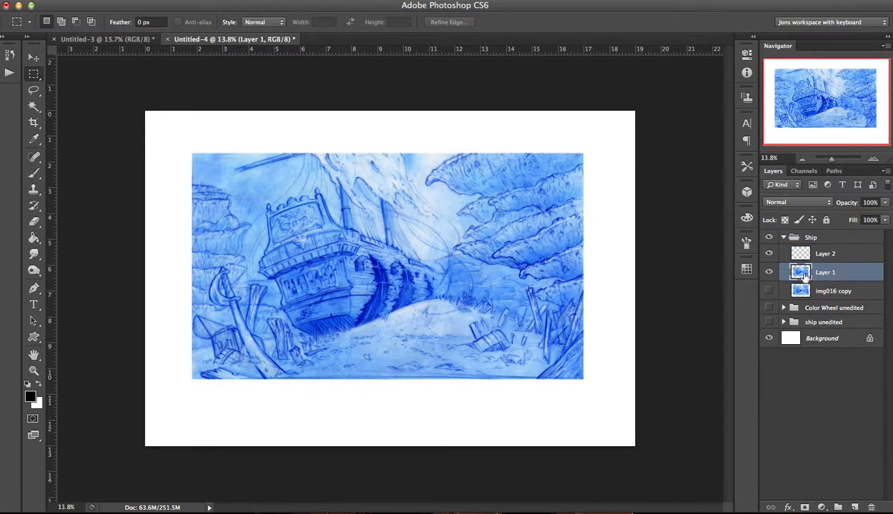
{"action": "left_click", "coordinate": [815, 255]}
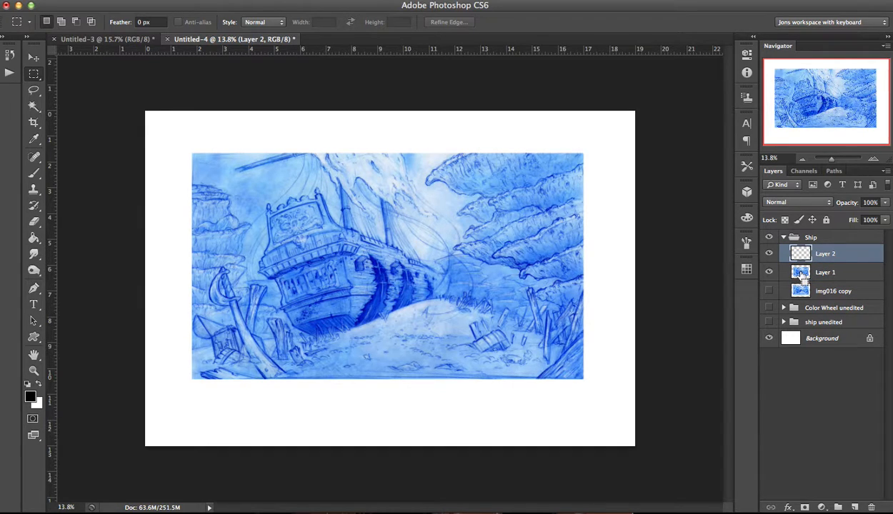
Load Layer 1's outline as a selection with Layer 2 active and choose the 600 px oval brush preset.
{"action": "left_click", "coordinate": [801, 276], "text": "super"}
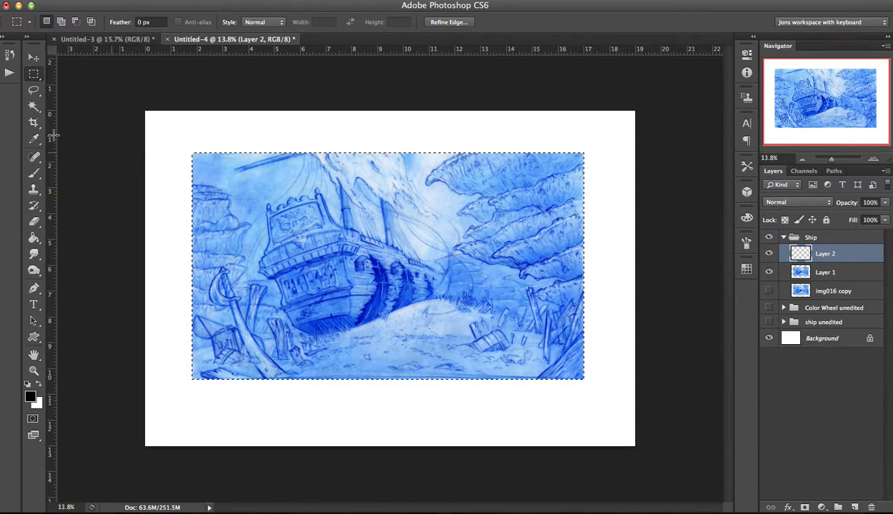
{"action": "left_click", "coordinate": [34, 173]}
{"action": "mouse_move", "coordinate": [214, 163]}
{"action": "left_mouse_down"}
{"action": "mouse_move", "coordinate": [289, 340]}
{"action": "mouse_move", "coordinate": [340, 145]}
{"action": "left_mouse_up"}
{"action": "key", "text": "ctrl+z"}
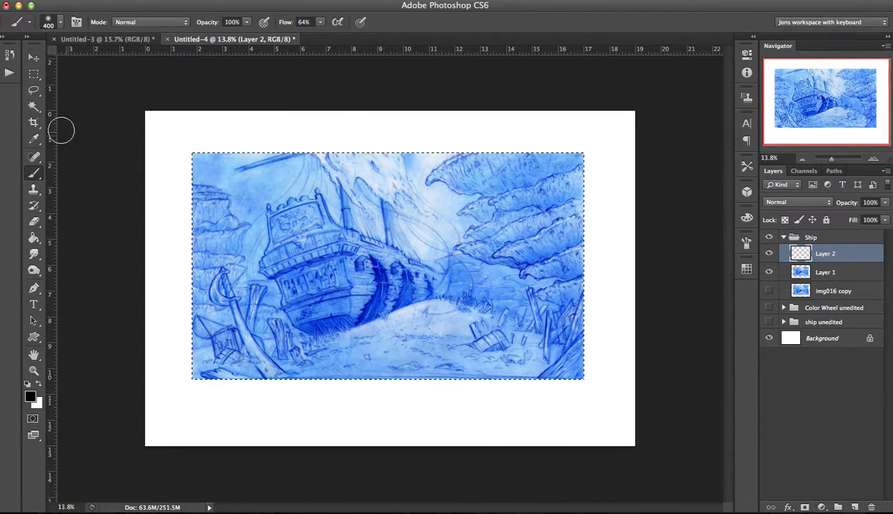
{"action": "right_click", "coordinate": [254, 236]}
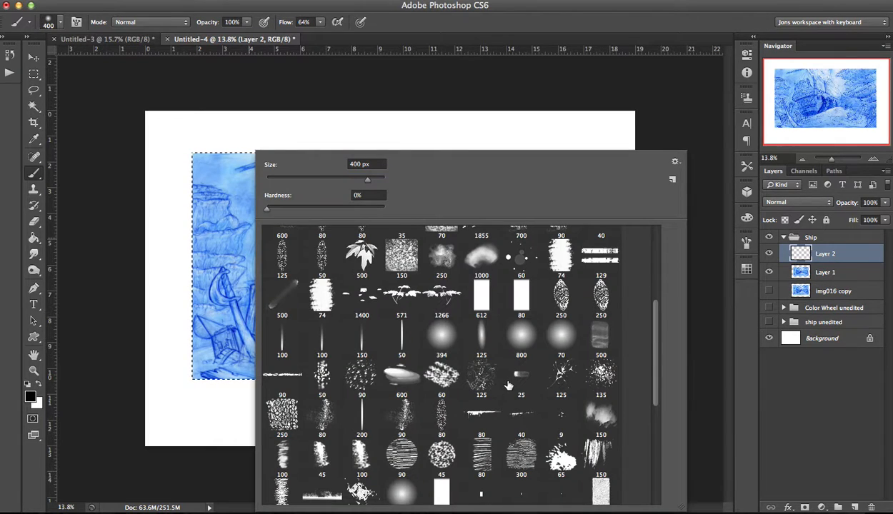
{"action": "double_click", "coordinate": [403, 384]}
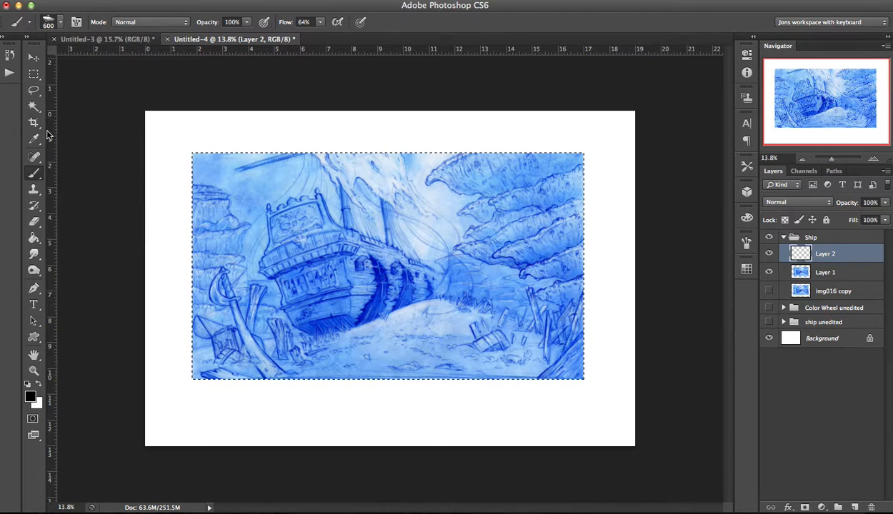
Invert the selection so the area outside the ship sketch is selected.
{"action": "left_click", "coordinate": [33, 101]}
{"action": "right_click", "coordinate": [284, 217]}
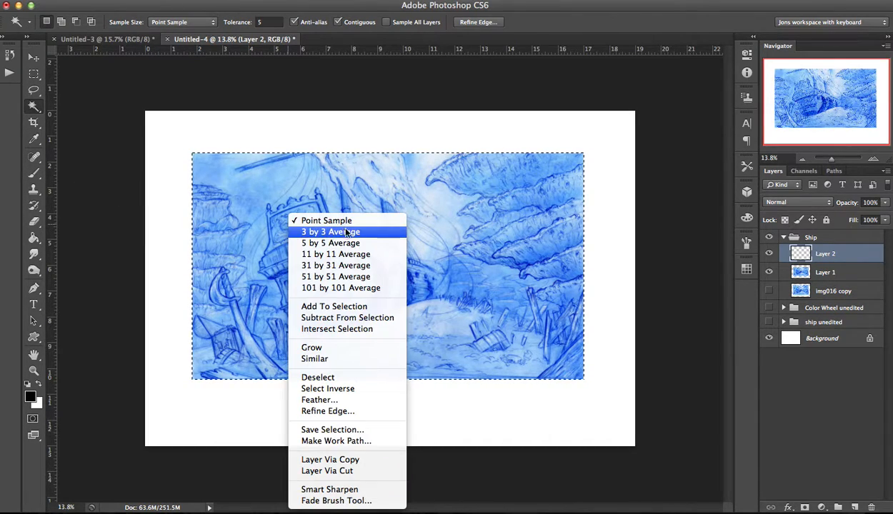
{"action": "left_click", "coordinate": [340, 391]}
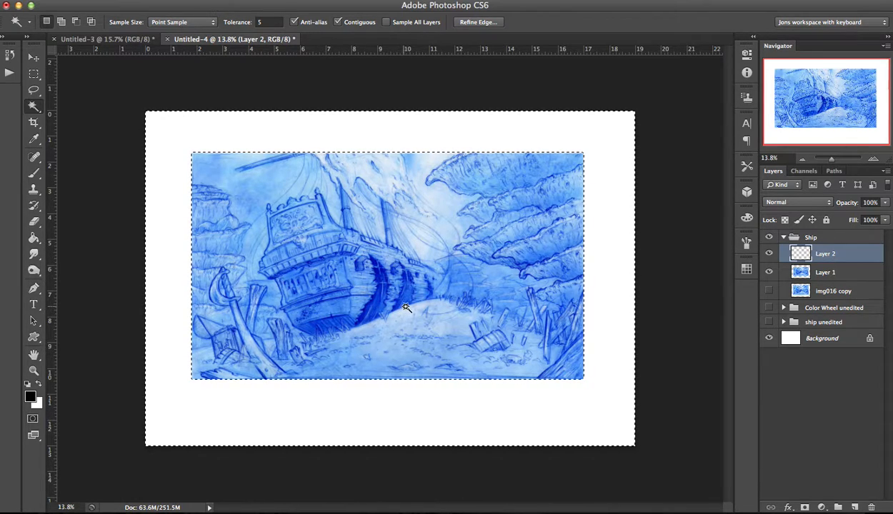
Paint black border lines along the sketch's top and right edges on Layer 2 with the brush at 100 px.
{"action": "left_click", "coordinate": [34, 172]}
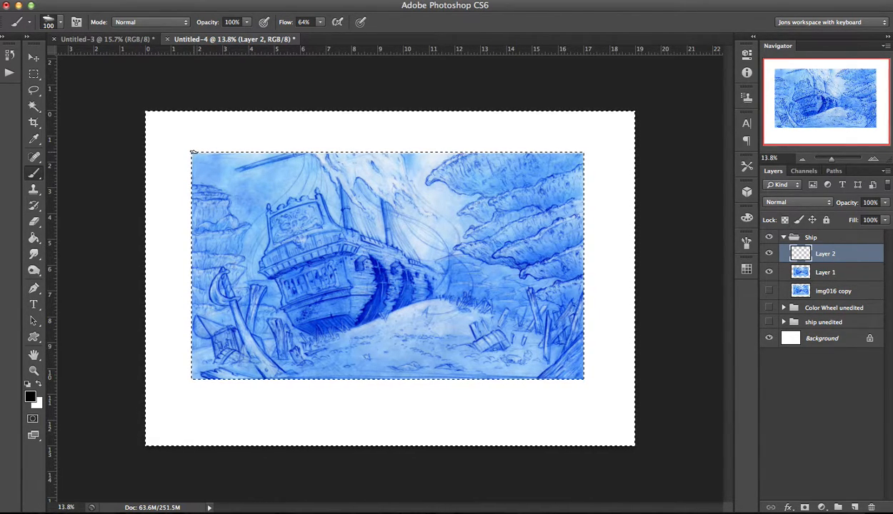
{"action": "key", "text": "super+z"}
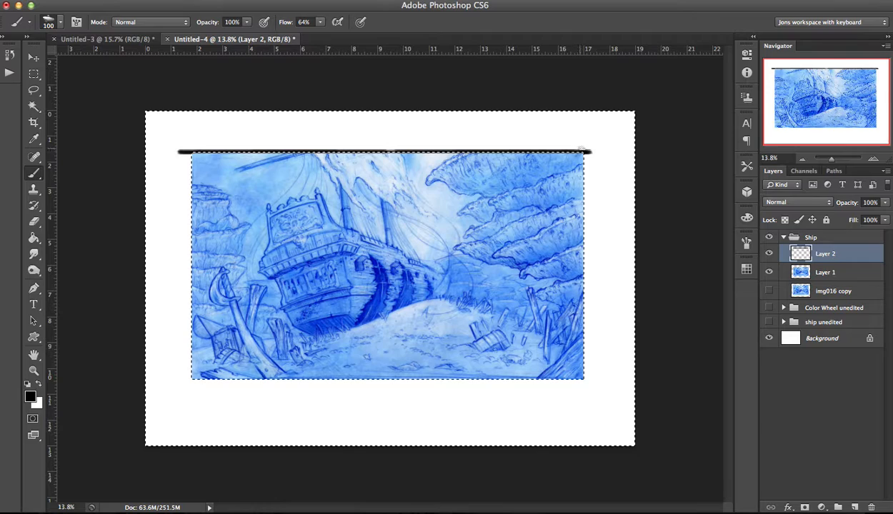
{"action": "left_click_drag", "start_coordinate": [604, 258], "coordinate": [611, 375]}
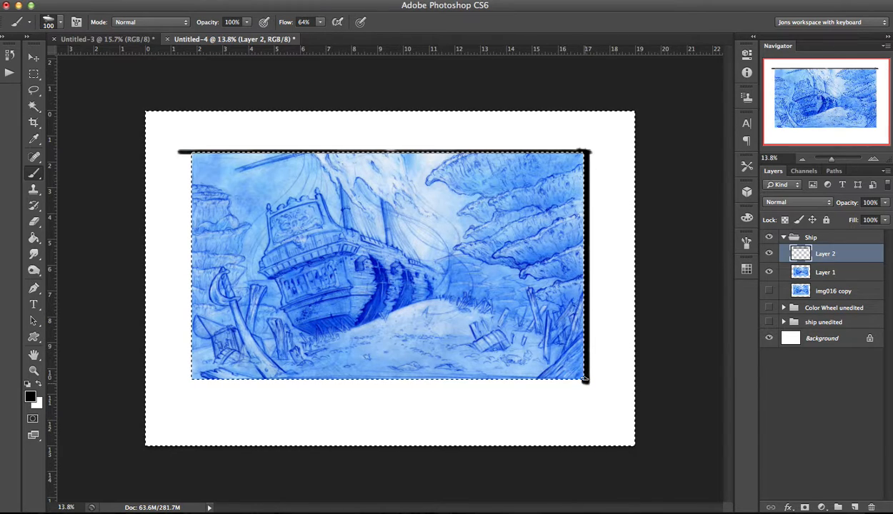
Try a bottom border stroke and straight test lines in the white area below the sketch, and undo them.
{"action": "left_click_drag", "start_coordinate": [577, 374], "coordinate": [204, 376]}
{"action": "key", "text": "super+z"}
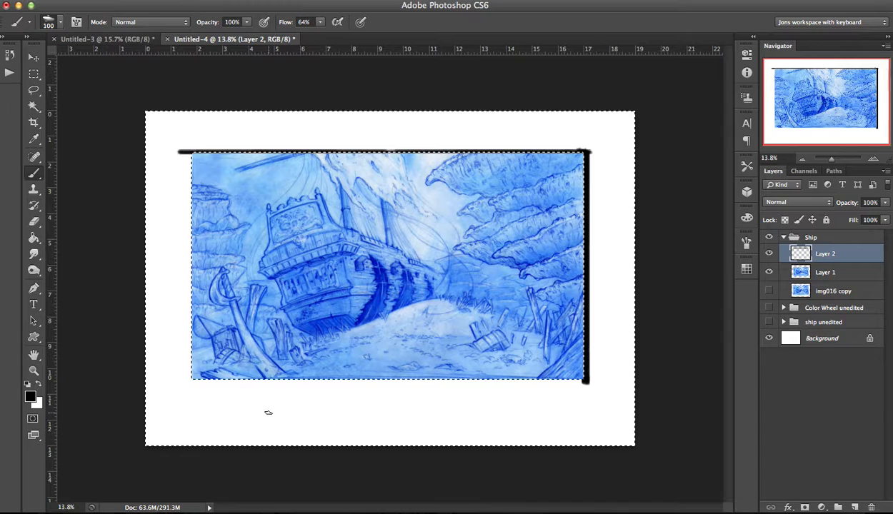
{"action": "left_click", "coordinate": [269, 414]}
{"action": "left_click", "coordinate": [520, 401], "text": "shift"}
{"action": "left_click", "coordinate": [270, 413], "text": "shift"}
{"action": "key", "text": "super+z"}
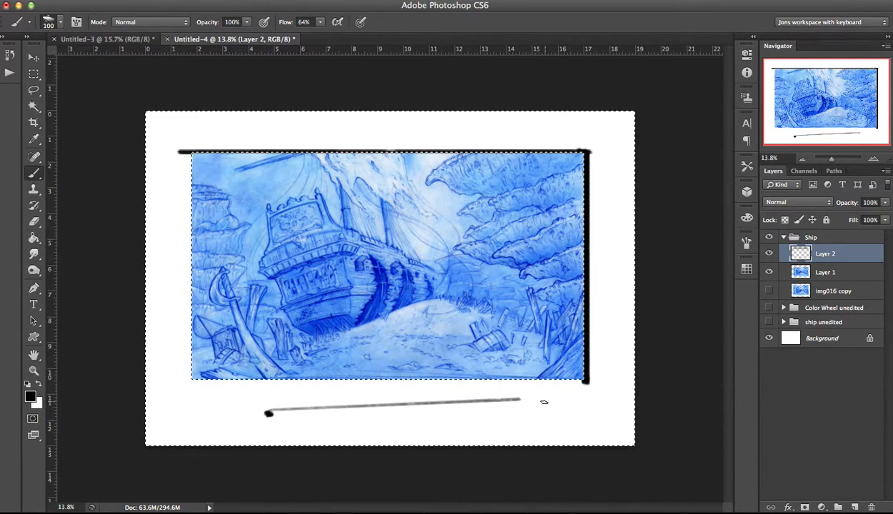
{"action": "mouse_move", "coordinate": [560, 419]}
{"action": "left_mouse_down"}
{"action": "mouse_move", "coordinate": [193, 418]}
{"action": "mouse_move", "coordinate": [366, 395]}
{"action": "mouse_move", "coordinate": [454, 415]}
{"action": "mouse_move", "coordinate": [389, 423]}
{"action": "mouse_move", "coordinate": [352, 443]}
{"action": "mouse_move", "coordinate": [314, 434]}
{"action": "mouse_move", "coordinate": [338, 333]}
{"action": "mouse_move", "coordinate": [350, 401]}
{"action": "mouse_move", "coordinate": [390, 413]}
{"action": "mouse_move", "coordinate": [468, 411]}
{"action": "left_mouse_up"}
{"action": "key", "text": "super+z"}
{"action": "key", "text": "super+z"}
{"action": "key", "text": "super+z"}
{"action": "key", "text": "super+z"}
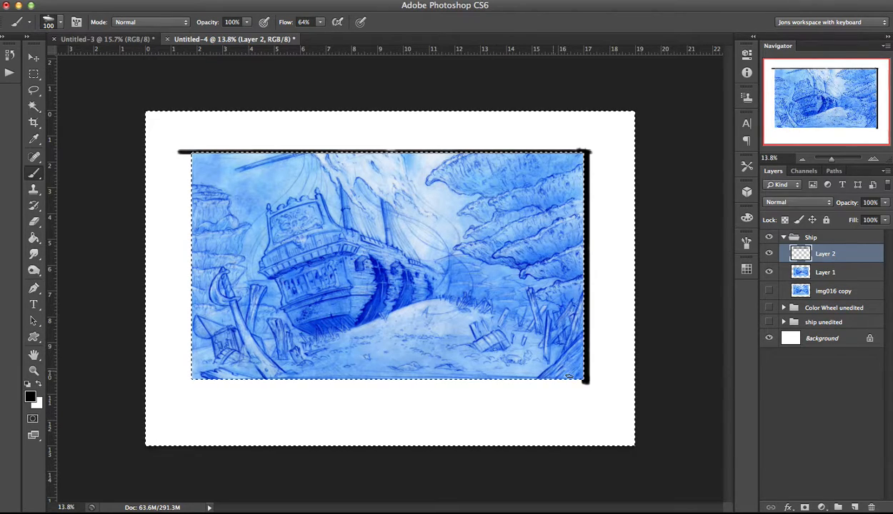
Paint black border lines along the sketch's bottom and left edges on Layer 2.
{"action": "left_click_drag", "start_coordinate": [191, 380], "coordinate": [604, 381]}
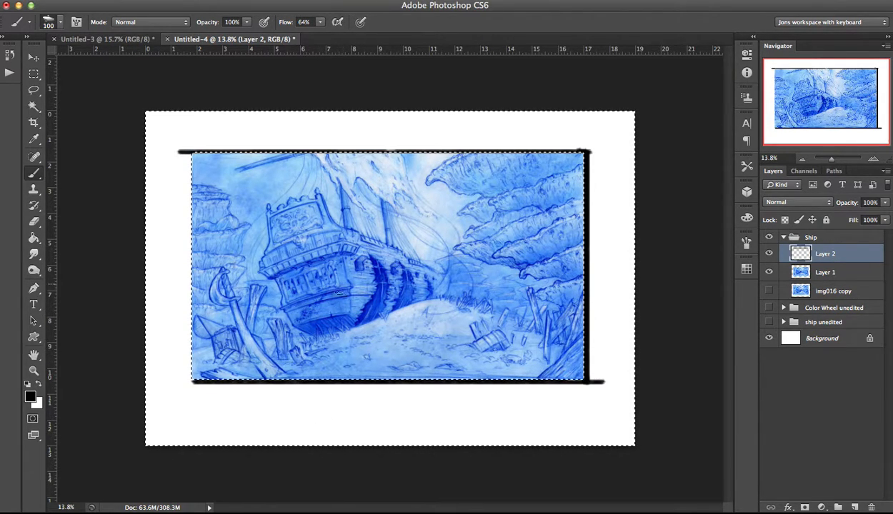
{"action": "mouse_move", "coordinate": [225, 357]}
{"action": "left_mouse_down"}
{"action": "mouse_move", "coordinate": [273, 482]}
{"action": "mouse_move", "coordinate": [371, 94]}
{"action": "mouse_move", "coordinate": [385, 211]}
{"action": "mouse_move", "coordinate": [451, 467]}
{"action": "mouse_move", "coordinate": [525, 430]}
{"action": "mouse_move", "coordinate": [564, 126]}
{"action": "mouse_move", "coordinate": [500, 171]}
{"action": "mouse_move", "coordinate": [176, 169]}
{"action": "mouse_move", "coordinate": [265, 348]}
{"action": "left_mouse_up"}
{"action": "key", "text": "ctrl+z"}
{"action": "mouse_move", "coordinate": [196, 381]}
{"action": "left_mouse_down"}
{"action": "mouse_move", "coordinate": [187, 350]}
{"action": "mouse_move", "coordinate": [186, 155]}
{"action": "mouse_move", "coordinate": [191, 382]}
{"action": "mouse_move", "coordinate": [193, 150]}
{"action": "mouse_move", "coordinate": [196, 168]}
{"action": "mouse_move", "coordinate": [176, 176]}
{"action": "left_mouse_up"}
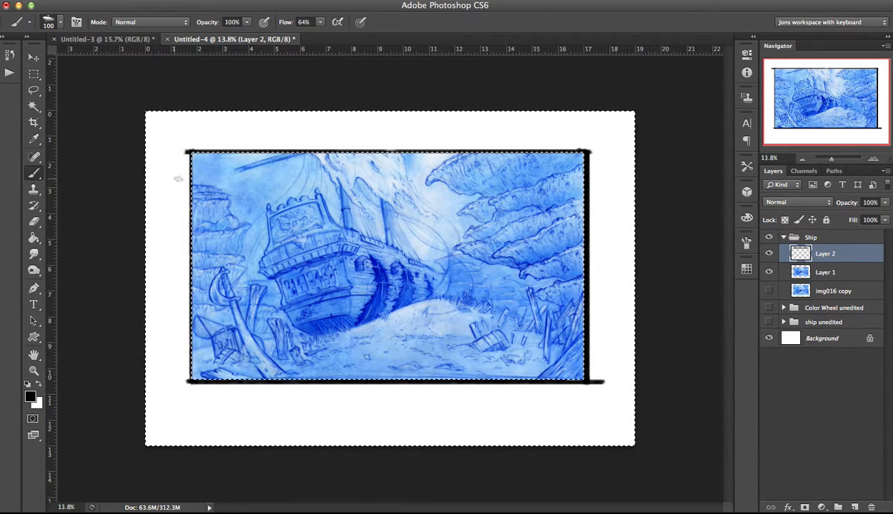
Remove the overshooting stroke end at the border's lower-right corner and deselect.
{"action": "left_click_drag", "start_coordinate": [595, 148], "coordinate": [600, 411]}
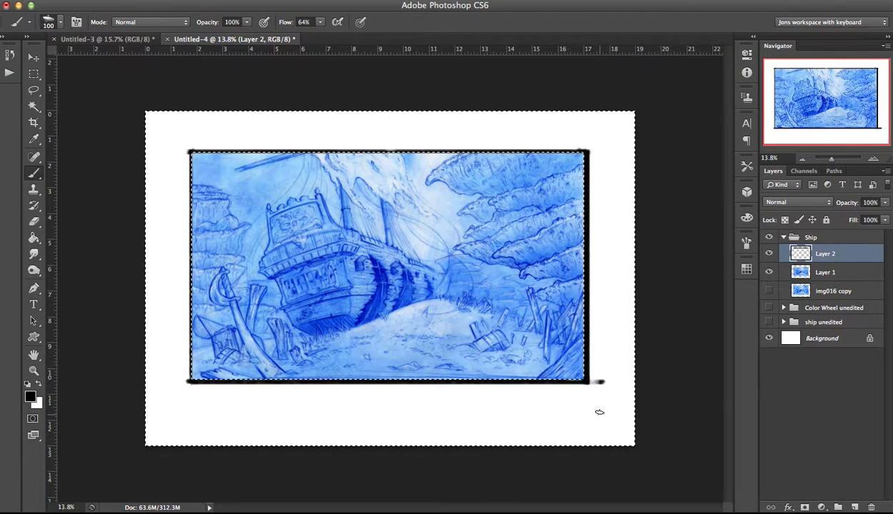
{"action": "mouse_move", "coordinate": [602, 351]}
{"action": "left_mouse_down"}
{"action": "mouse_move", "coordinate": [601, 374]}
{"action": "mouse_move", "coordinate": [600, 353]}
{"action": "left_mouse_up"}
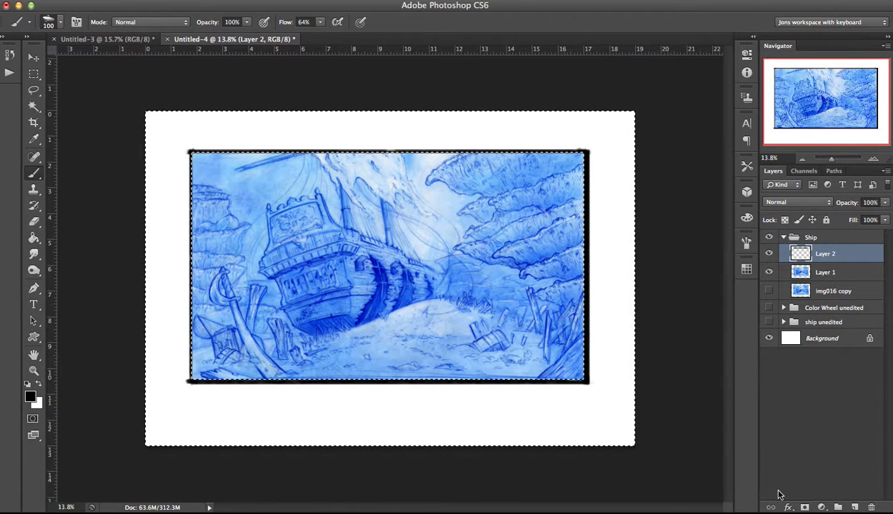
{"action": "left_click", "coordinate": [34, 89]}
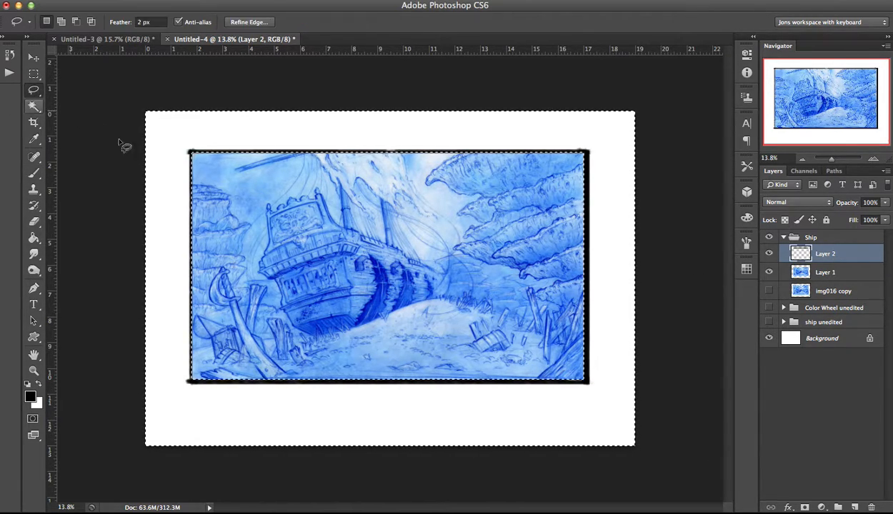
{"action": "right_click", "coordinate": [323, 255]}
{"action": "left_click", "coordinate": [323, 255]}
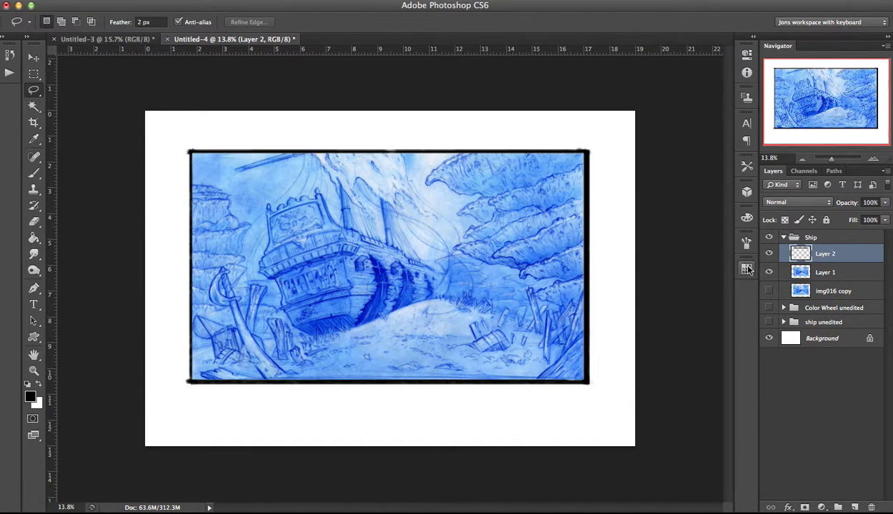
Toggle Layer 2's visibility repeatedly to examine the painted border around the sketch.
{"action": "left_click", "coordinate": [770, 255]}
{"action": "left_click", "coordinate": [769, 256]}
{"action": "left_click", "coordinate": [770, 255]}
{"action": "left_click", "coordinate": [770, 255]}
{"action": "left_click", "coordinate": [769, 255]}
{"action": "left_click", "coordinate": [770, 255]}
{"action": "left_click", "coordinate": [770, 255]}
{"action": "left_click", "coordinate": [770, 255]}
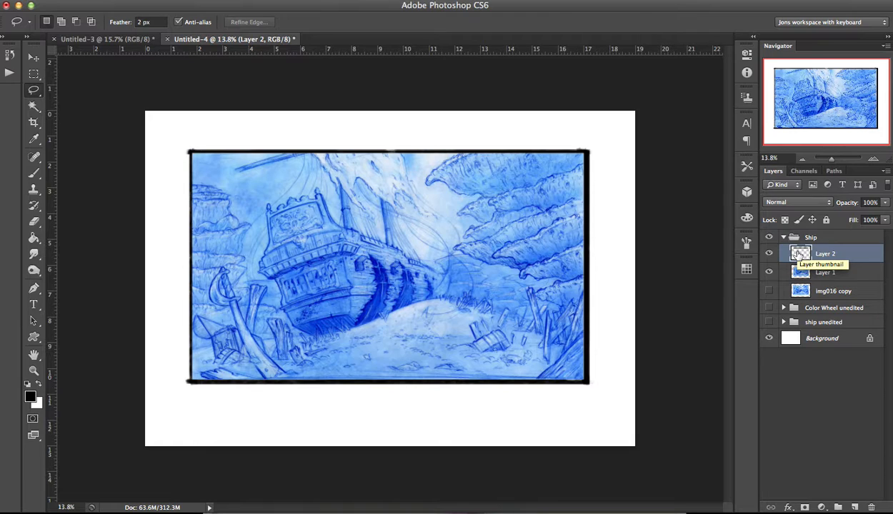
{"action": "left_click", "coordinate": [768, 255]}
{"action": "left_click", "coordinate": [768, 254]}
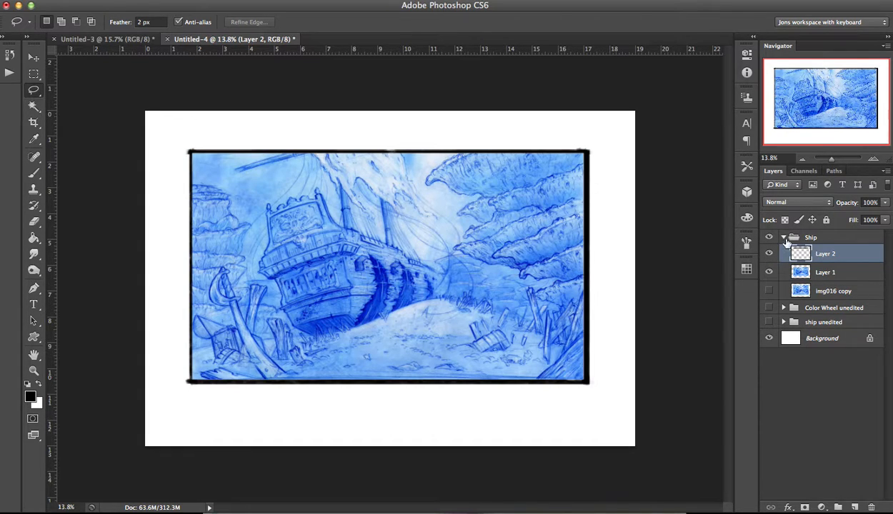
Collapse and hide the Ship group, and expand and show the Color Wheel unedited group with its Color wheel layer selected.
{"action": "left_click", "coordinate": [783, 237]}
{"action": "left_click", "coordinate": [770, 238]}
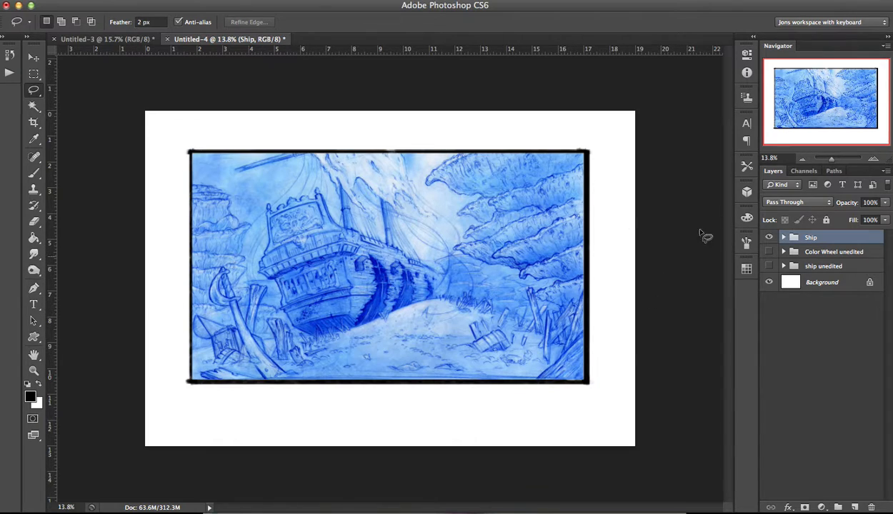
{"action": "left_click", "coordinate": [784, 252]}
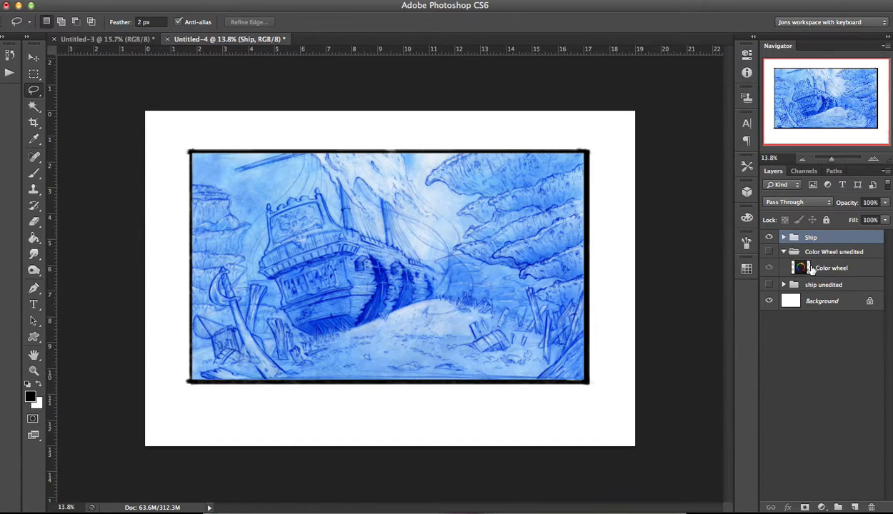
{"action": "left_click", "coordinate": [793, 269]}
{"action": "left_click", "coordinate": [769, 252]}
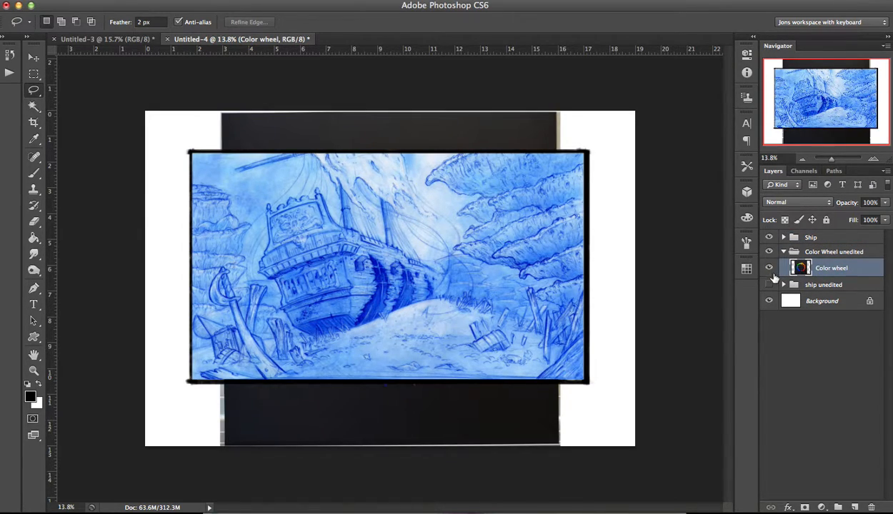
{"action": "left_click", "coordinate": [769, 238]}
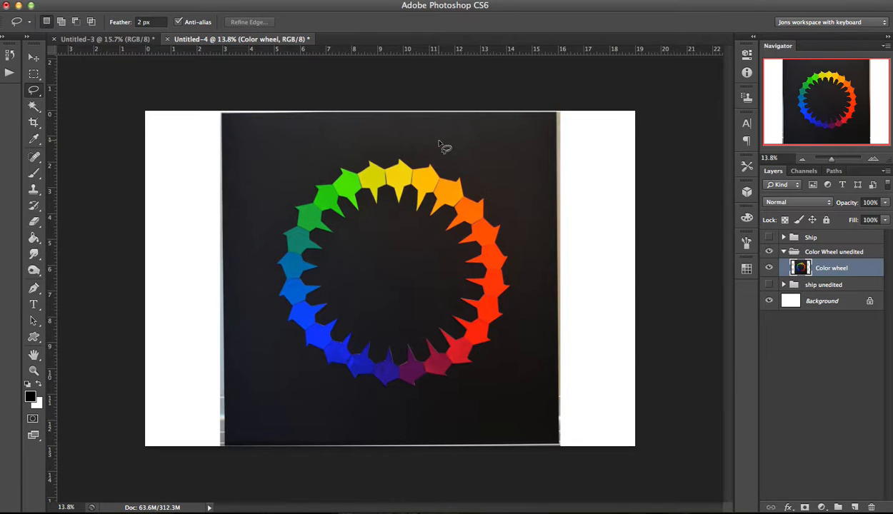
Examine the color wheel's individual segments up close and the wheel as a whole.
{"action": "scroll", "coordinate": [445, 146], "scroll_direction": "up", "scroll_amount": 9}
{"action": "mouse_move", "coordinate": [468, 149]}
{"action": "left_mouse_down"}
{"action": "mouse_move", "coordinate": [392, 407]}
{"action": "mouse_move", "coordinate": [386, 297]}
{"action": "mouse_move", "coordinate": [528, 245]}
{"action": "mouse_move", "coordinate": [590, 106]}
{"action": "mouse_move", "coordinate": [582, 55]}
{"action": "left_mouse_up"}
{"action": "left_click_drag", "start_coordinate": [534, 285], "coordinate": [437, 265]}
{"action": "mouse_move", "coordinate": [463, 207]}
{"action": "left_mouse_down"}
{"action": "mouse_move", "coordinate": [432, 298]}
{"action": "mouse_move", "coordinate": [432, 347]}
{"action": "left_mouse_up"}
{"action": "key", "text": "super+minus"}
{"action": "key", "text": "super+minus"}
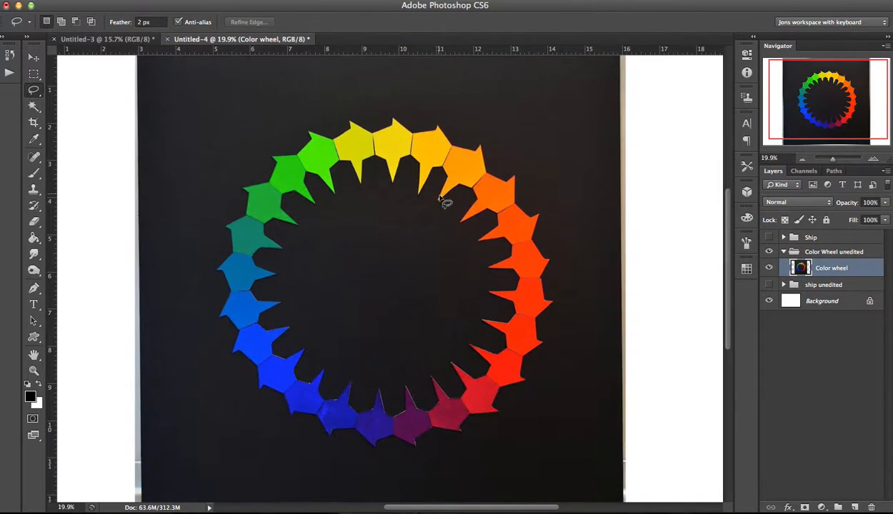
{"action": "key", "text": "super+minus"}
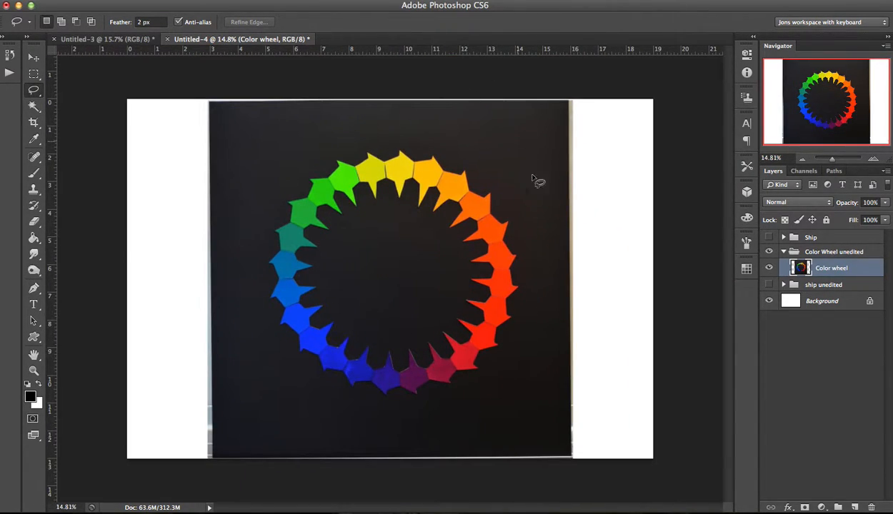
Try darkening the whole unedited color wheel image with Levels, using a black input of 36 and a midtone of 0.83.
{"action": "key", "text": "super+l"}
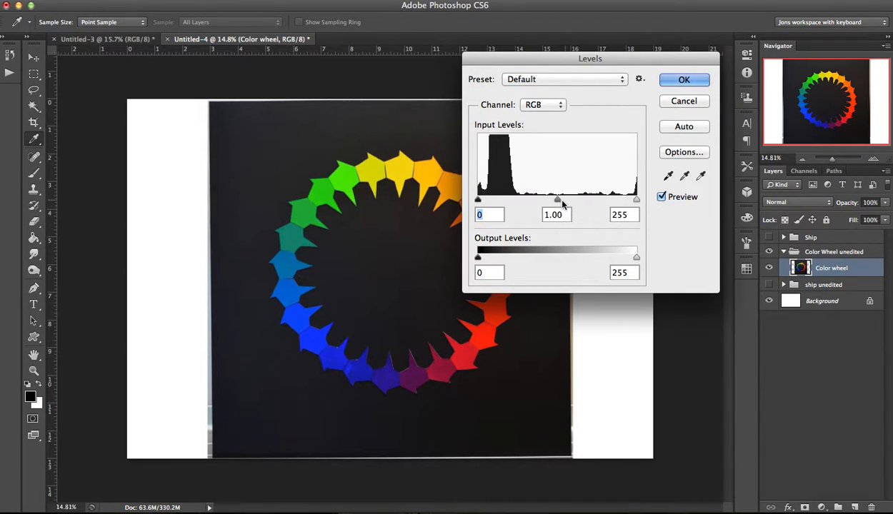
{"action": "left_click_drag", "start_coordinate": [561, 205], "coordinate": [588, 203]}
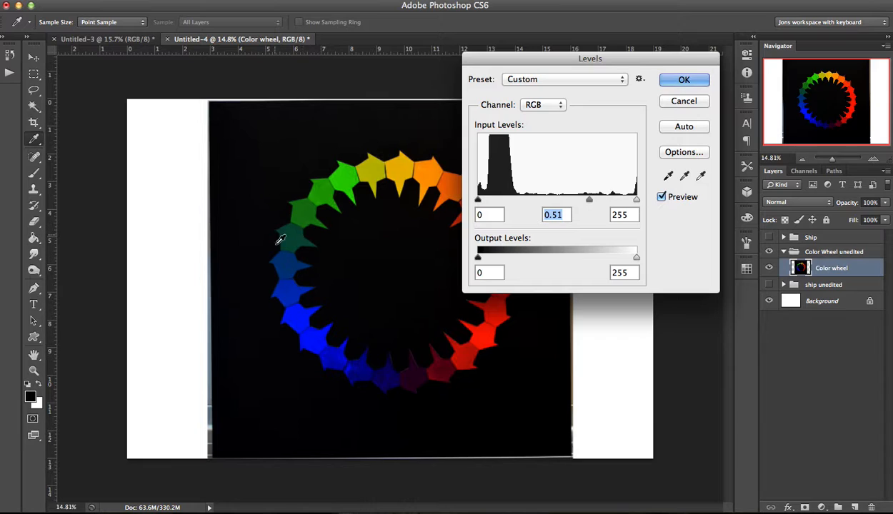
{"action": "left_click_drag", "start_coordinate": [530, 205], "coordinate": [563, 205]}
{"action": "mouse_move", "coordinate": [638, 205]}
{"action": "left_mouse_down"}
{"action": "mouse_move", "coordinate": [593, 200]}
{"action": "mouse_move", "coordinate": [640, 209]}
{"action": "left_mouse_up"}
{"action": "key", "text": "Tab"}
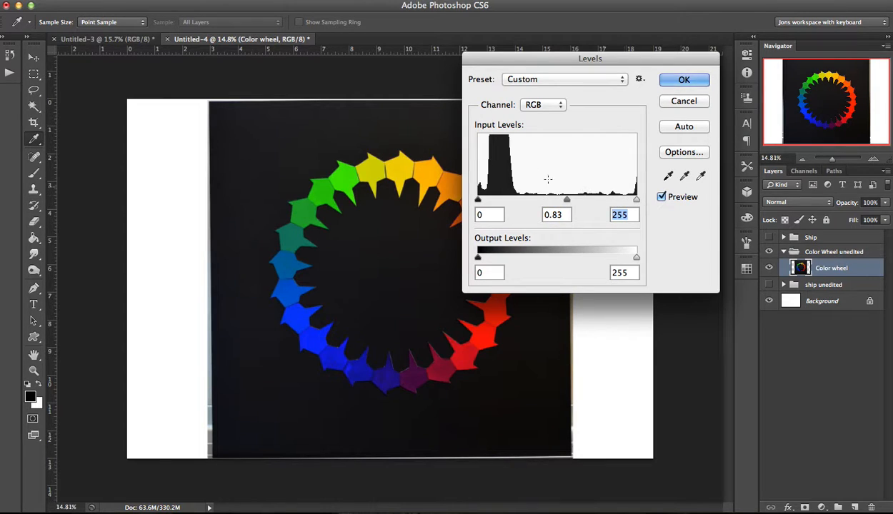
{"action": "left_click_drag", "start_coordinate": [478, 201], "coordinate": [500, 200]}
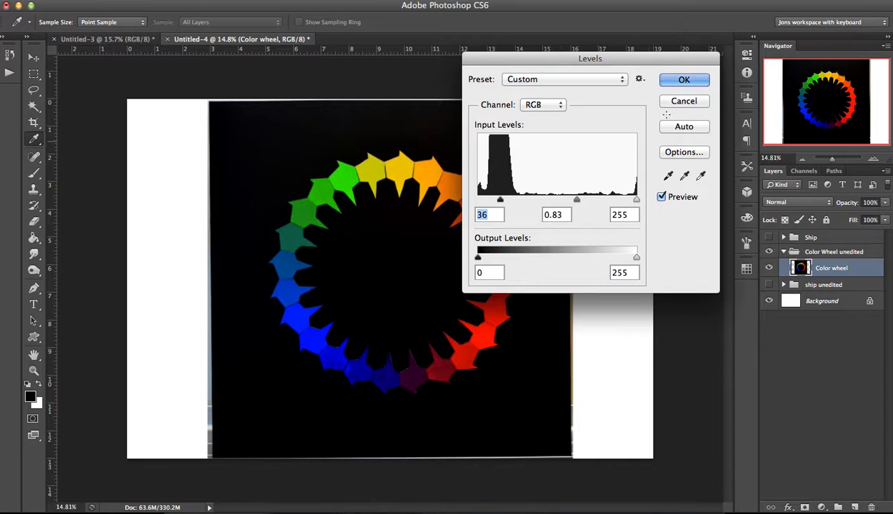
{"action": "left_click", "coordinate": [697, 105]}
{"action": "key", "text": "l"}
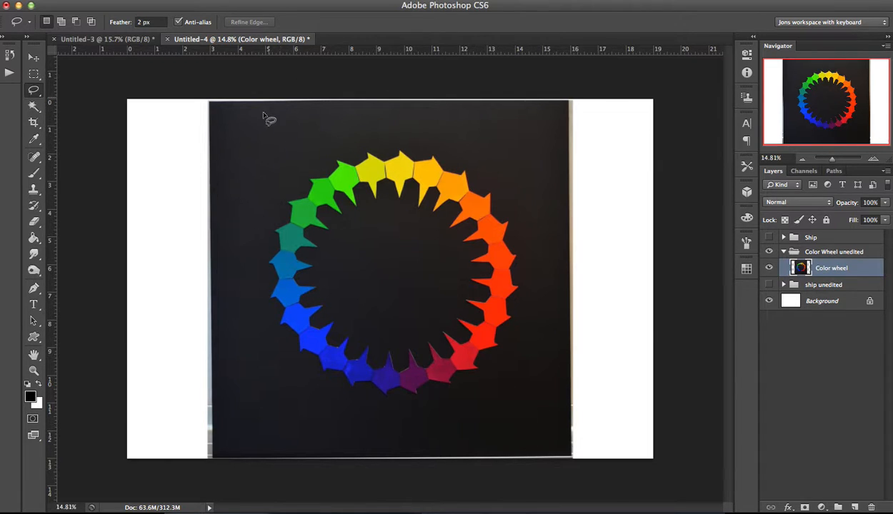
{"action": "left_click", "coordinate": [476, 179]}
{"action": "left_click", "coordinate": [518, 186]}
{"action": "left_click", "coordinate": [770, 268]}
{"action": "left_click", "coordinate": [769, 268]}
{"action": "left_click", "coordinate": [255, 0]}
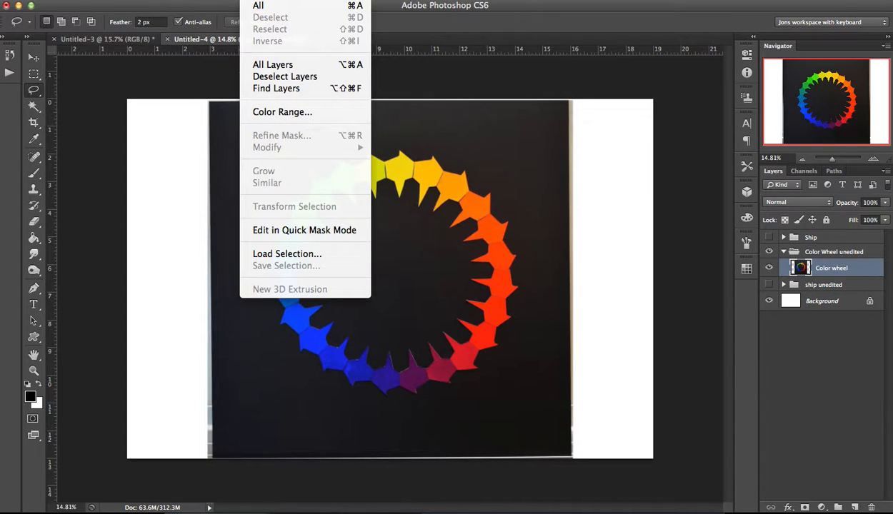
{"action": "left_click", "coordinate": [311, 117]}
{"action": "left_click", "coordinate": [507, 12]}
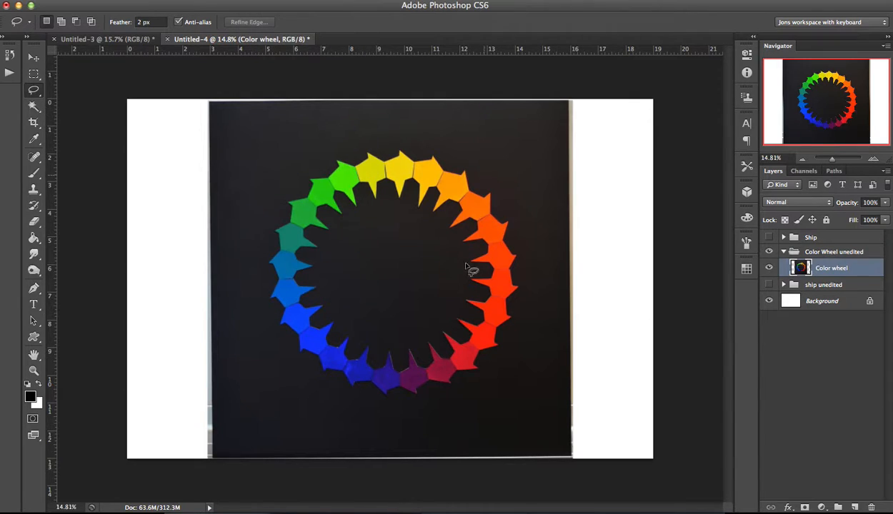
Duplicate the Color wheel layer and place the copy in a new group named "color wheel" above the Ship group.
{"action": "key", "text": "v"}
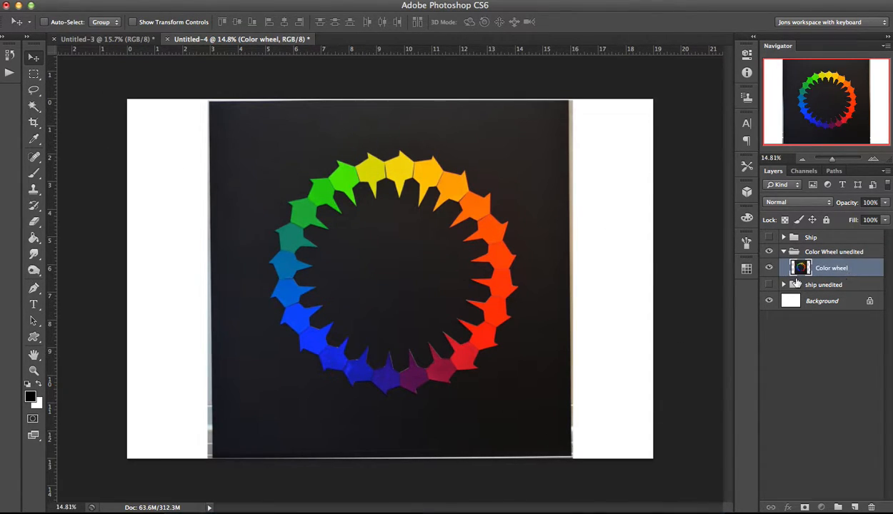
{"action": "key", "text": "super+j"}
{"action": "left_click_drag", "start_coordinate": [843, 274], "coordinate": [837, 235]}
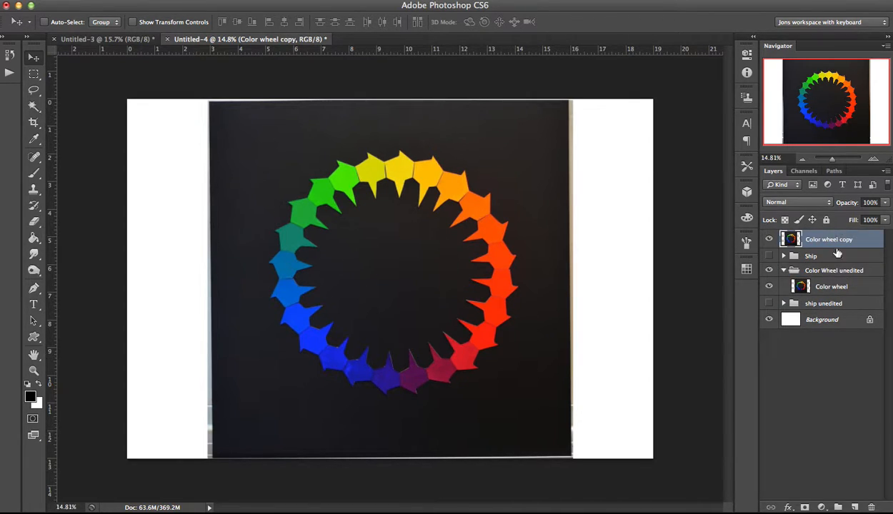
{"action": "left_click", "coordinate": [838, 506]}
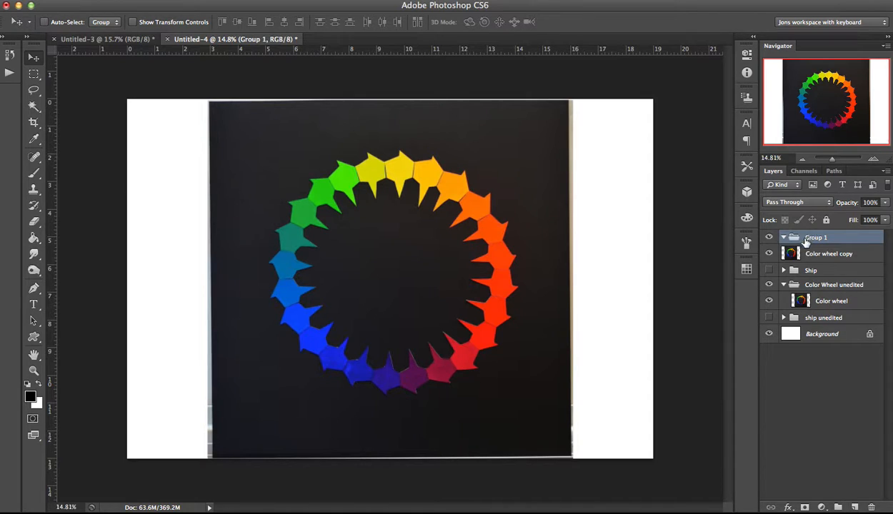
{"action": "left_click_drag", "start_coordinate": [829, 255], "coordinate": [821, 236]}
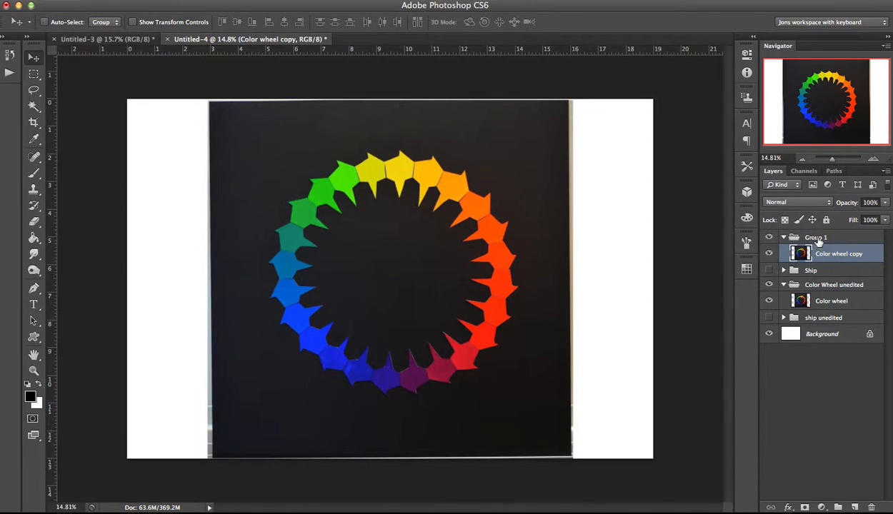
{"action": "double_click", "coordinate": [818, 237]}
{"action": "type", "text": "color wheel"}
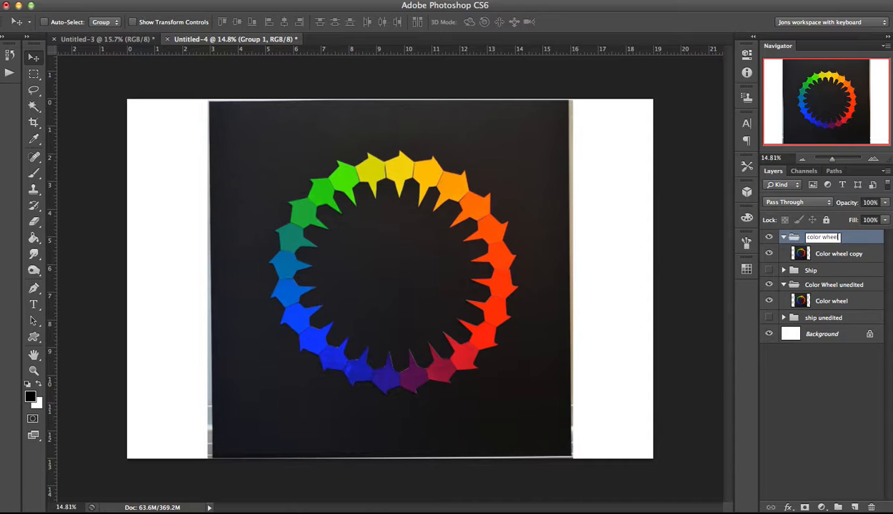
{"action": "key", "text": "Return"}
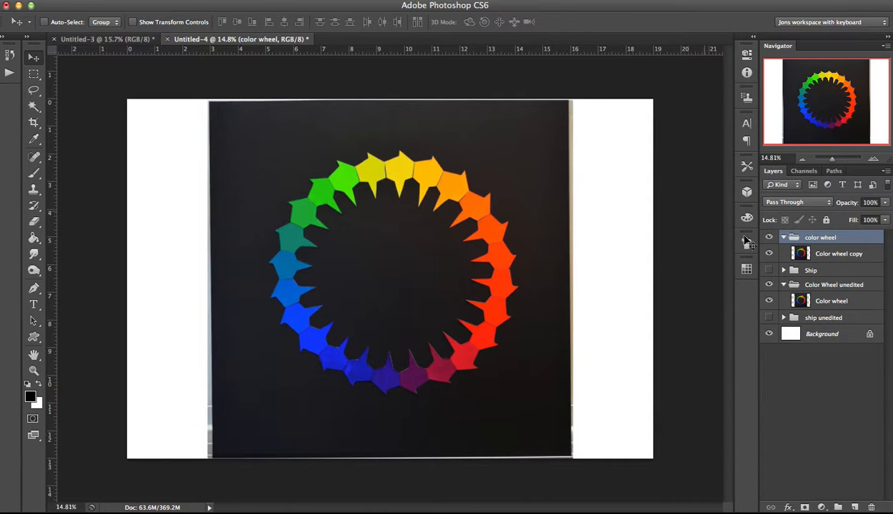
Collapse and hide the Color Wheel unedited group, and select the Color wheel copy layer.
{"action": "left_click", "coordinate": [784, 286]}
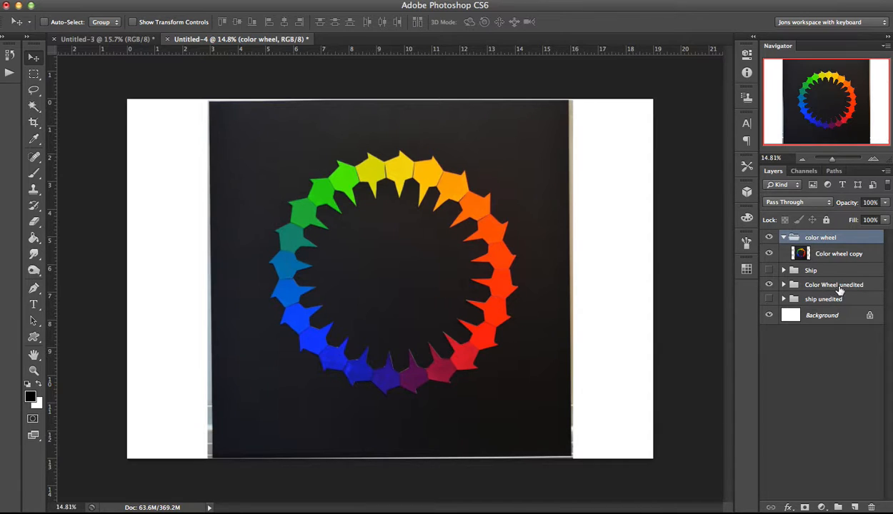
{"action": "left_click", "coordinate": [770, 285]}
{"action": "left_click", "coordinate": [819, 258]}
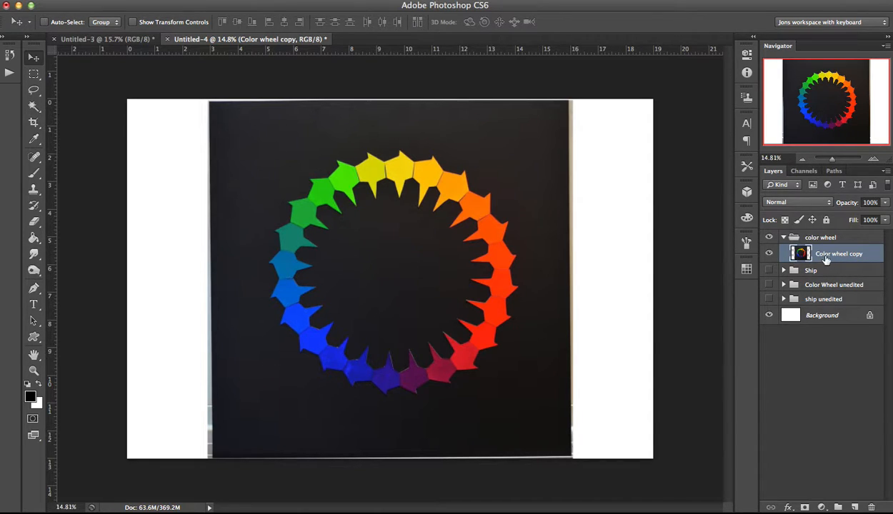
{"action": "left_click", "coordinate": [769, 253]}
{"action": "left_click", "coordinate": [769, 254]}
Select the dark background around the color wheel with Color Range, sampling its color at a fuzziness of 127.
{"action": "left_click", "coordinate": [270, 1]}
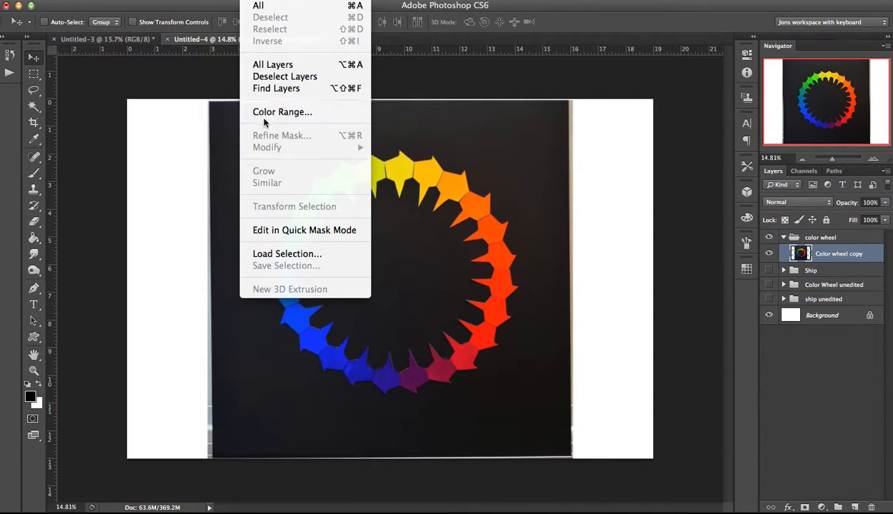
{"action": "left_click", "coordinate": [303, 112]}
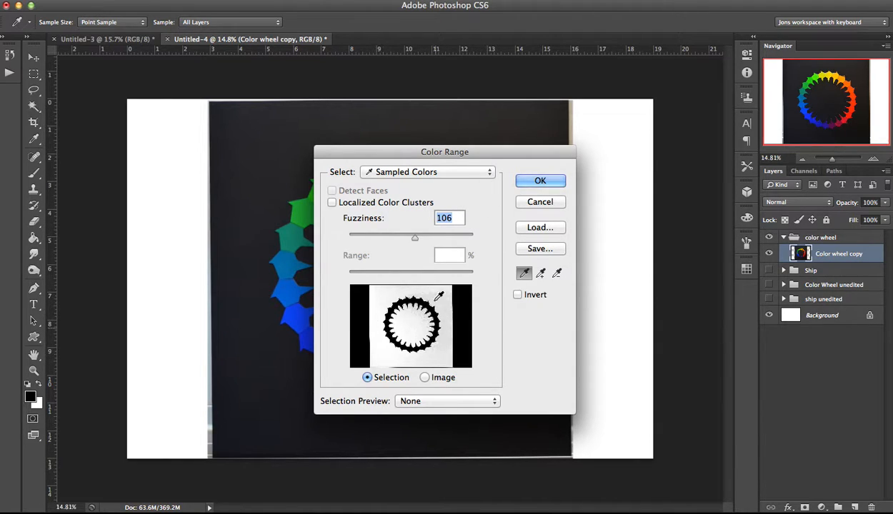
{"action": "left_click", "coordinate": [251, 152]}
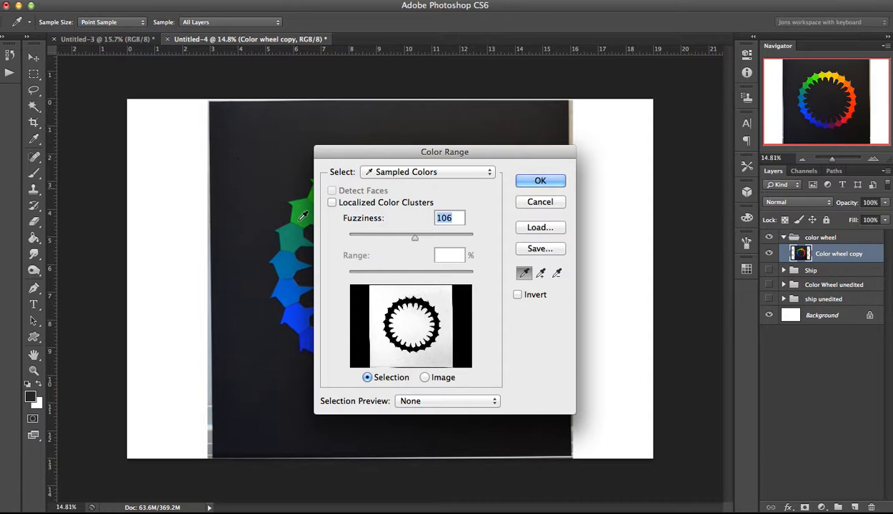
{"action": "left_click_drag", "start_coordinate": [505, 150], "coordinate": [675, 96]}
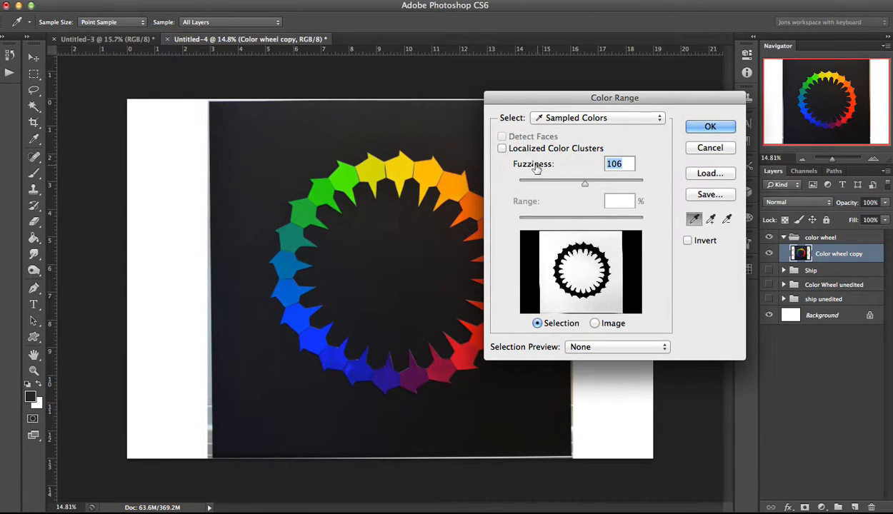
{"action": "left_click_drag", "start_coordinate": [583, 187], "coordinate": [705, 228]}
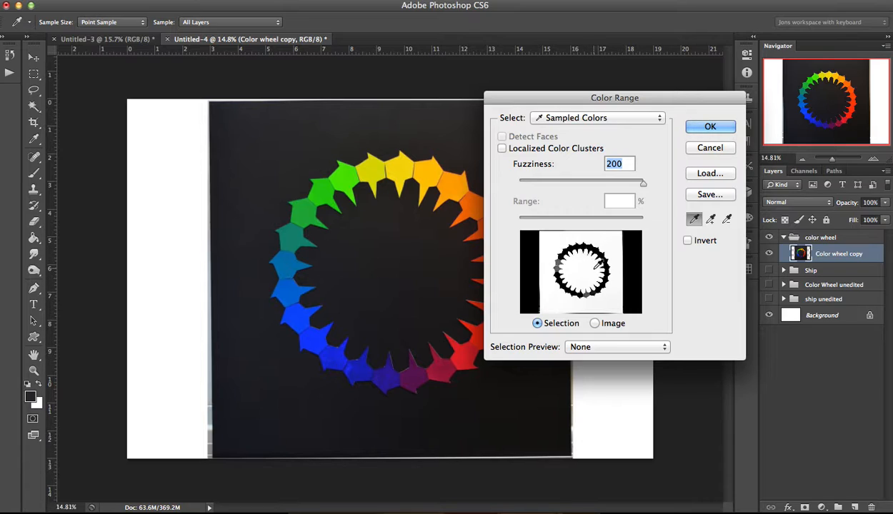
{"action": "left_click_drag", "start_coordinate": [642, 184], "coordinate": [541, 187]}
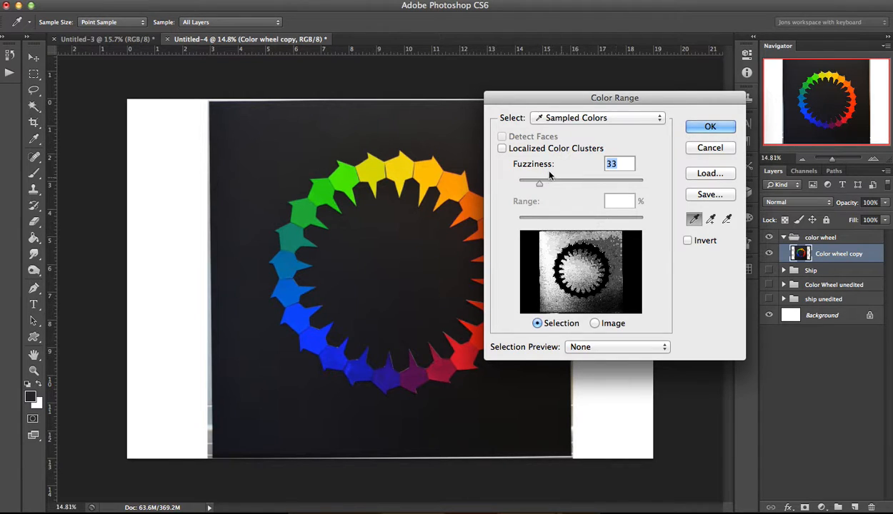
{"action": "left_click_drag", "start_coordinate": [539, 186], "coordinate": [600, 202]}
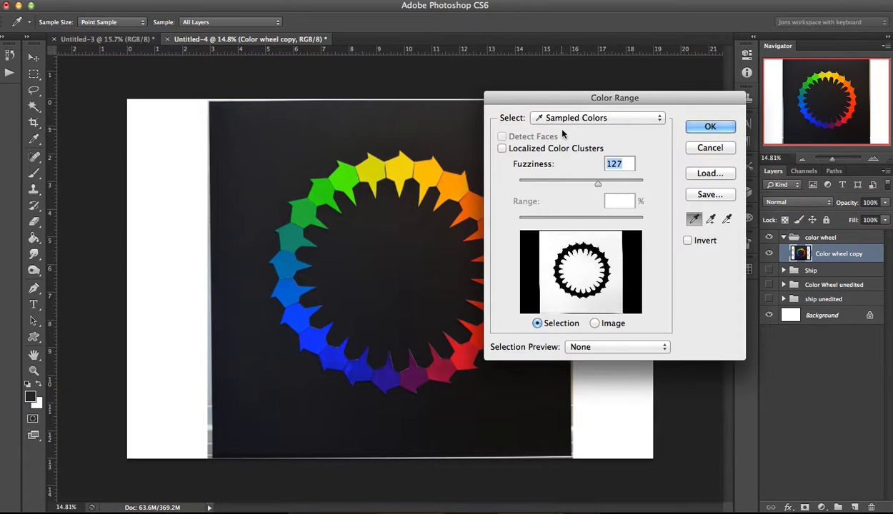
{"action": "left_click", "coordinate": [710, 129]}
{"action": "key", "text": "v"}
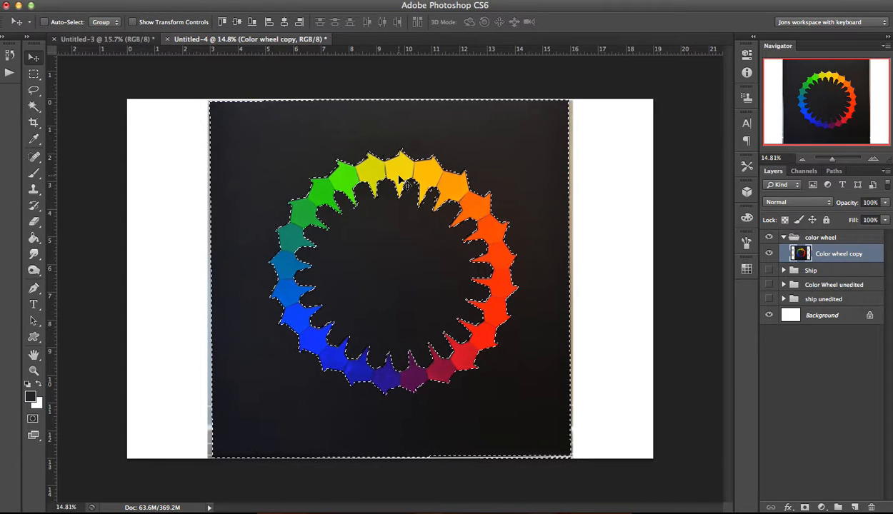
Darken the selected background to black using Levels with inputs 47, 0.37 and 255, and deselect.
{"action": "key", "text": "ctrl+l"}
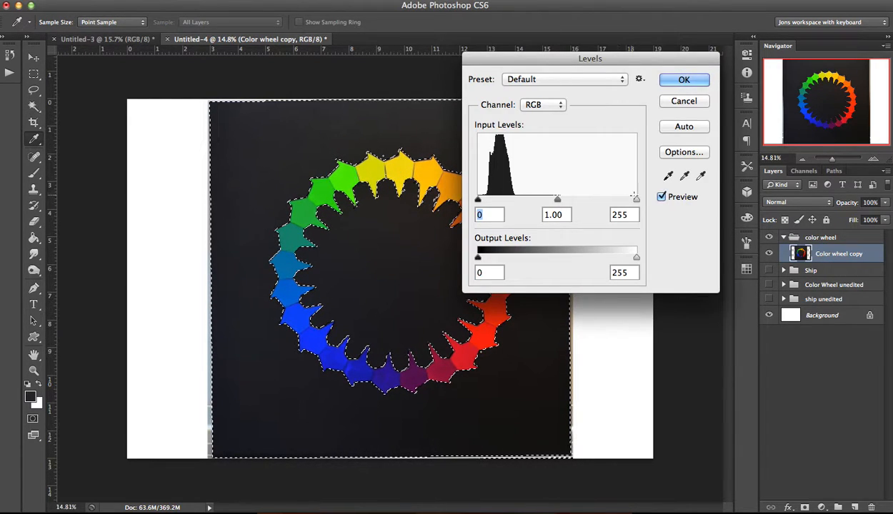
{"action": "left_click_drag", "start_coordinate": [600, 58], "coordinate": [727, 40]}
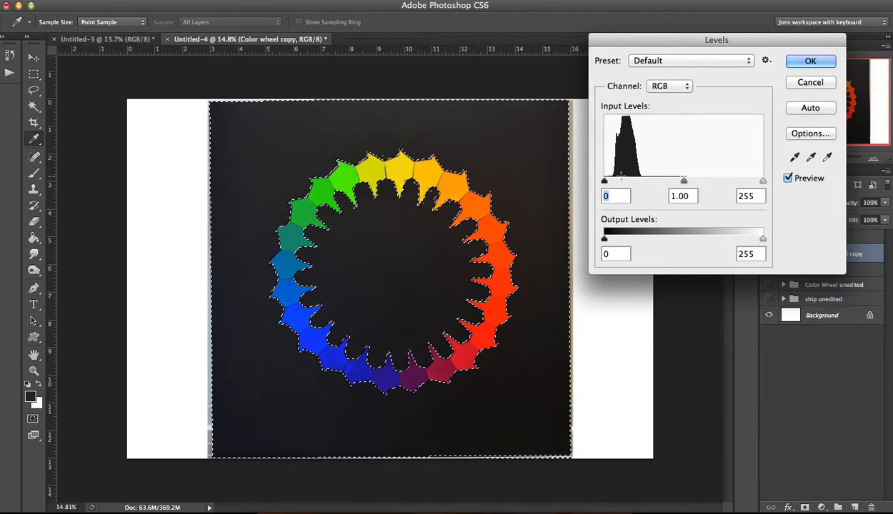
{"action": "left_click_drag", "start_coordinate": [605, 182], "coordinate": [625, 185]}
{"action": "mouse_move", "coordinate": [694, 182]}
{"action": "left_mouse_down"}
{"action": "mouse_move", "coordinate": [686, 183]}
{"action": "mouse_move", "coordinate": [706, 183]}
{"action": "mouse_move", "coordinate": [678, 184]}
{"action": "left_mouse_up"}
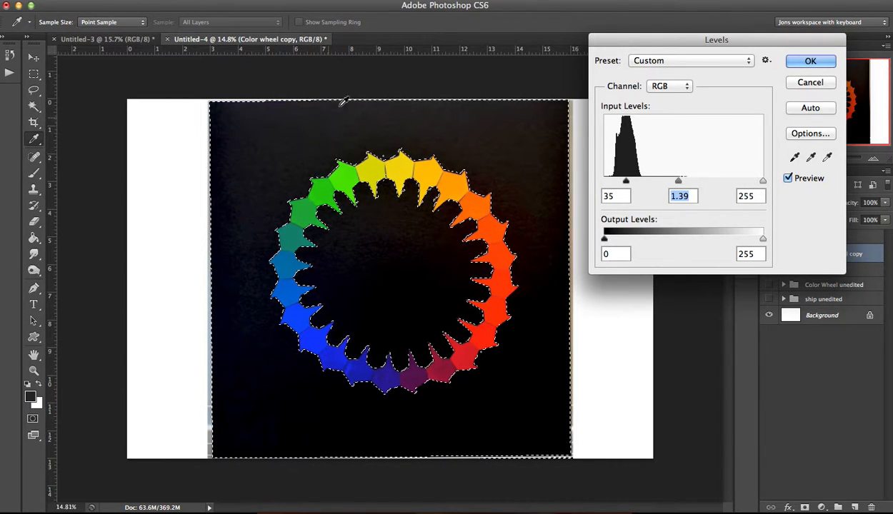
{"action": "left_click_drag", "start_coordinate": [686, 183], "coordinate": [730, 195]}
{"action": "left_click_drag", "start_coordinate": [626, 183], "coordinate": [636, 183]}
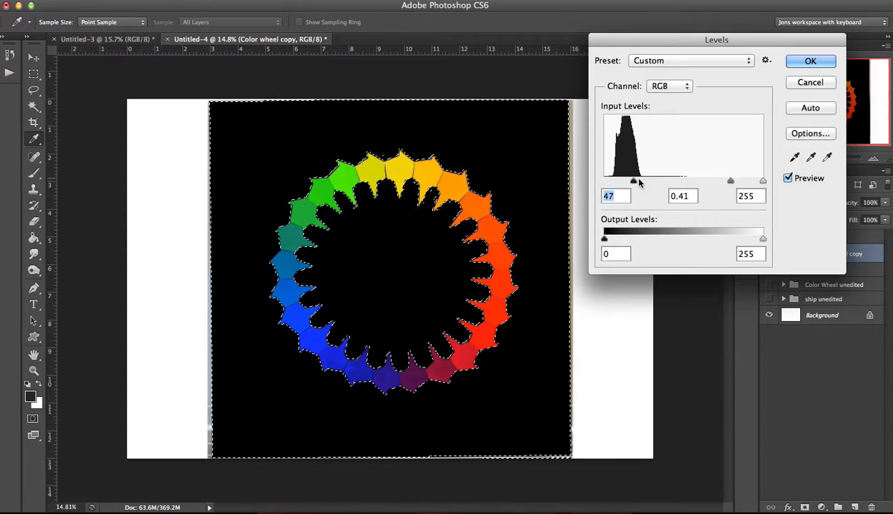
{"action": "left_click_drag", "start_coordinate": [763, 184], "coordinate": [734, 183]}
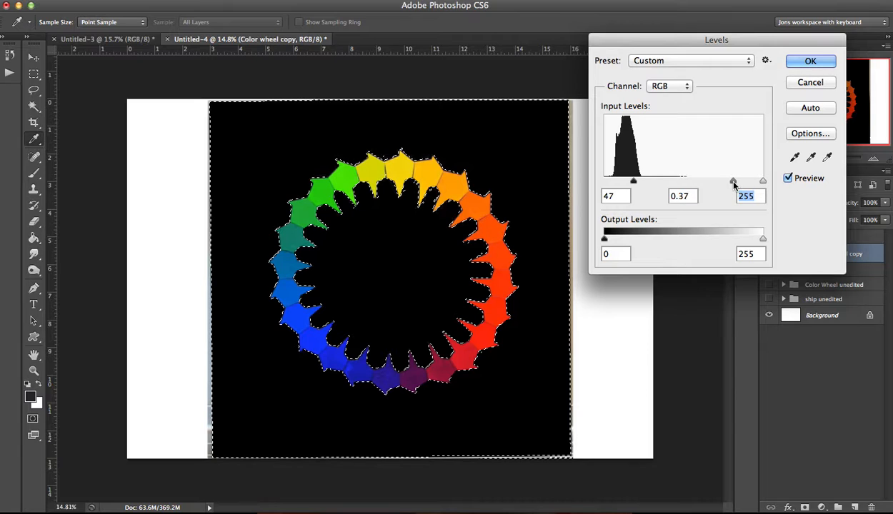
{"action": "left_click", "coordinate": [733, 183]}
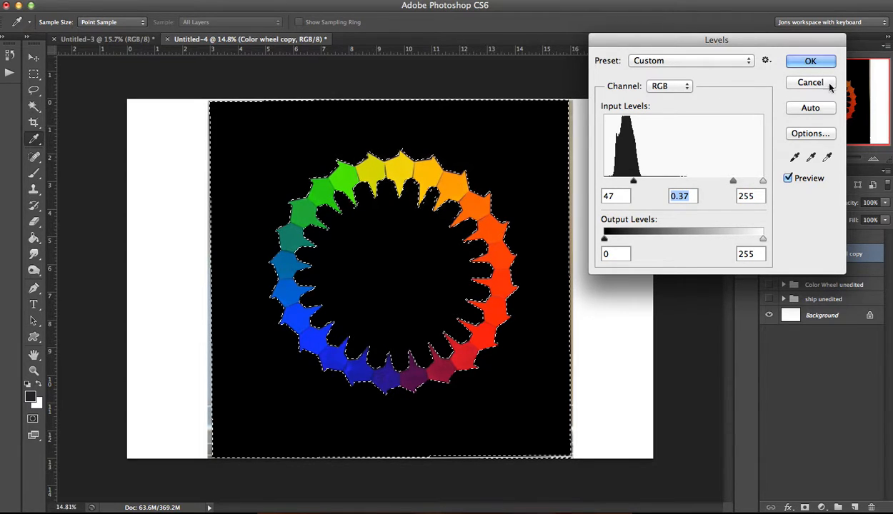
{"action": "left_click", "coordinate": [813, 63]}
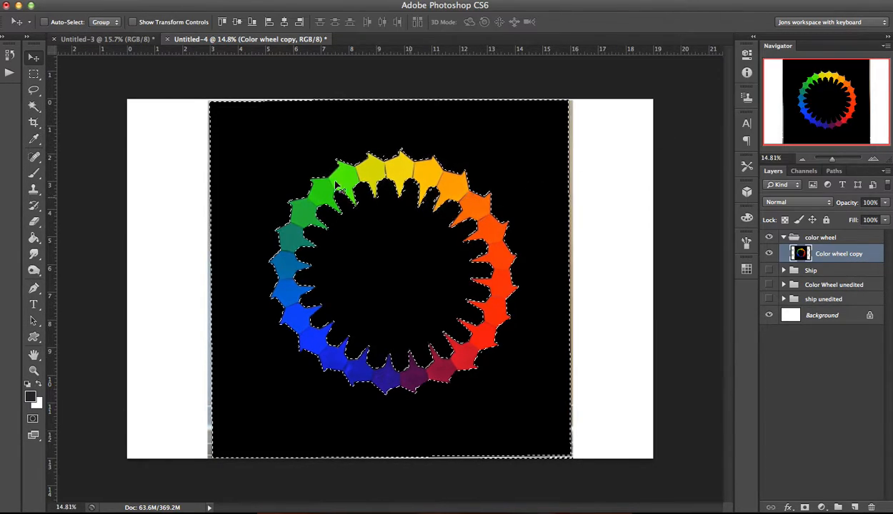
{"action": "left_click", "coordinate": [33, 89]}
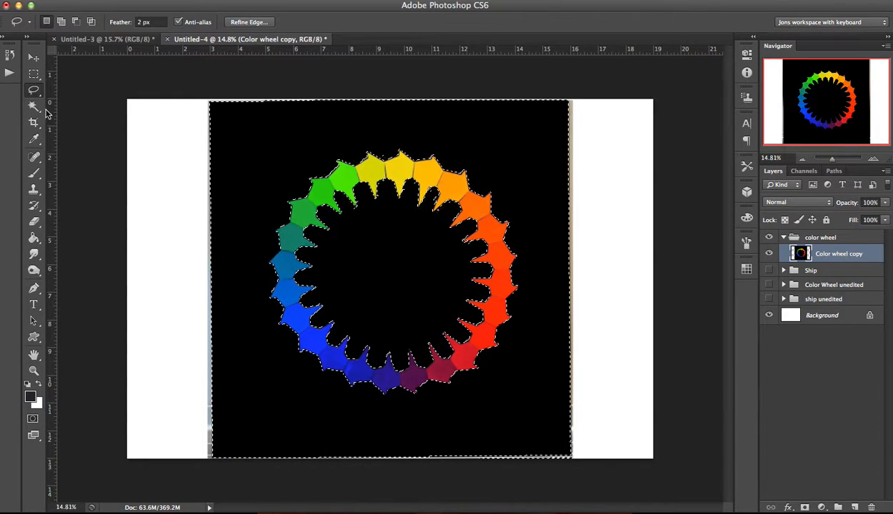
{"action": "right_click", "coordinate": [342, 214]}
{"action": "left_click", "coordinate": [368, 224]}
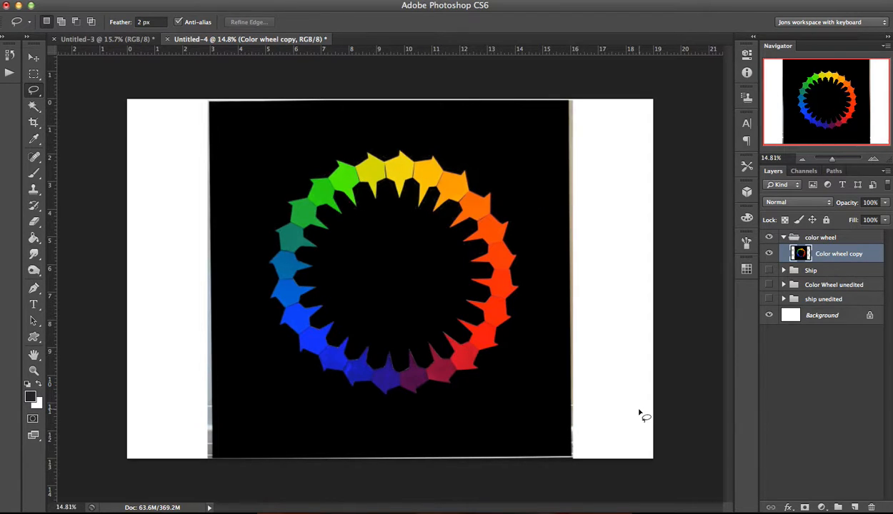
Toggle the visibility of the Color wheel copy against the Color Wheel unedited group to compare the backgrounds, leaving only the copy shown.
{"action": "left_click", "coordinate": [768, 254]}
{"action": "left_click", "coordinate": [768, 255]}
{"action": "left_click", "coordinate": [769, 299]}
{"action": "left_click", "coordinate": [769, 299]}
{"action": "left_click", "coordinate": [770, 284]}
{"action": "left_click", "coordinate": [770, 254]}
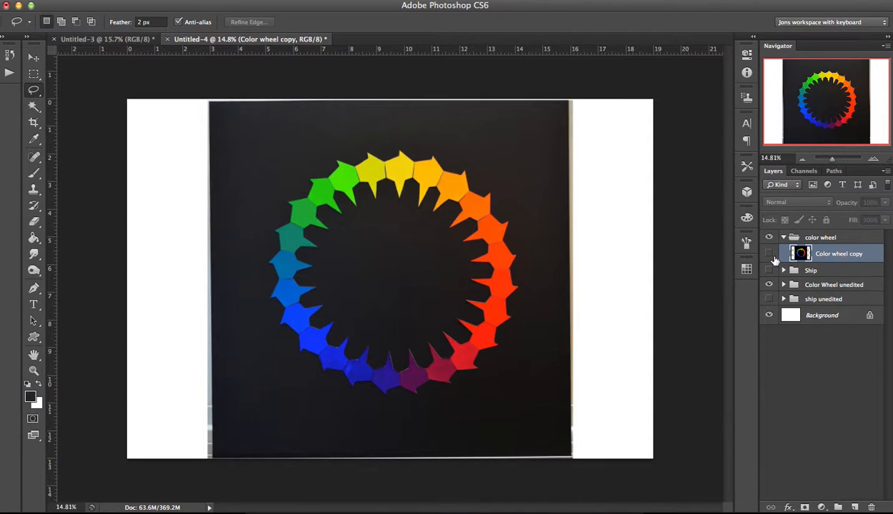
{"action": "left_click", "coordinate": [769, 255]}
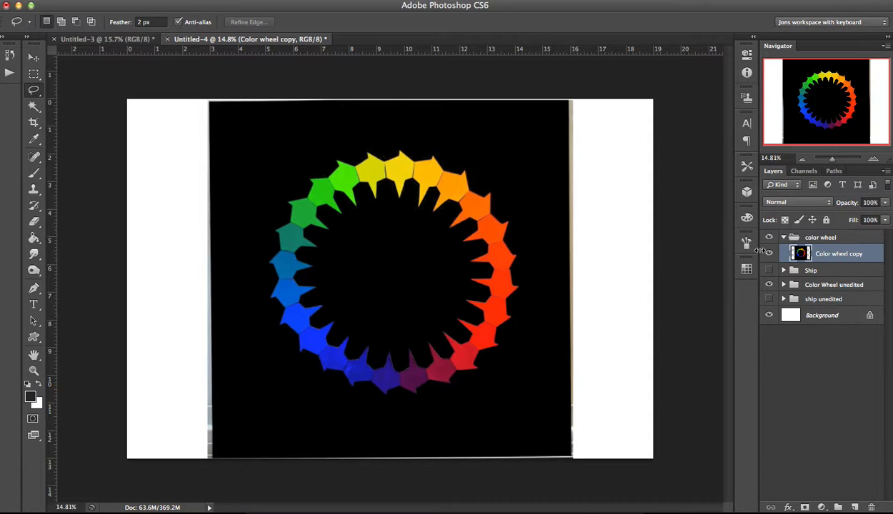
{"action": "left_click", "coordinate": [770, 253]}
{"action": "left_click", "coordinate": [770, 254]}
{"action": "left_click", "coordinate": [770, 254]}
{"action": "left_click", "coordinate": [770, 254]}
{"action": "left_click", "coordinate": [770, 254]}
{"action": "left_click", "coordinate": [771, 253]}
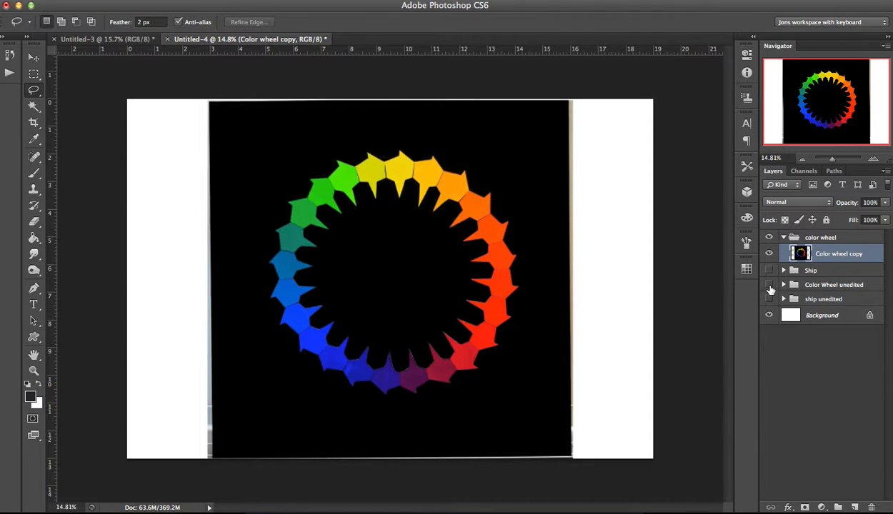
Toggle the visibility of the Color wheel copy layer several times to review it, leaving the layer shown.
{"action": "left_click", "coordinate": [769, 255]}
{"action": "left_click", "coordinate": [770, 254]}
{"action": "left_click", "coordinate": [769, 254]}
{"action": "left_click", "coordinate": [769, 256]}
{"action": "left_click", "coordinate": [769, 257]}
{"action": "left_click", "coordinate": [769, 256]}
{"action": "left_click", "coordinate": [769, 259]}
{"action": "left_click", "coordinate": [769, 259]}
{"action": "left_click", "coordinate": [769, 253]}
{"action": "left_click", "coordinate": [770, 253]}
{"action": "left_click", "coordinate": [771, 255]}
{"action": "left_click", "coordinate": [771, 256]}
Draw a rectangular marquee about 12.5 inches square around the color wheel, just inside the ragged edges of its black background.
{"action": "left_click", "coordinate": [36, 74]}
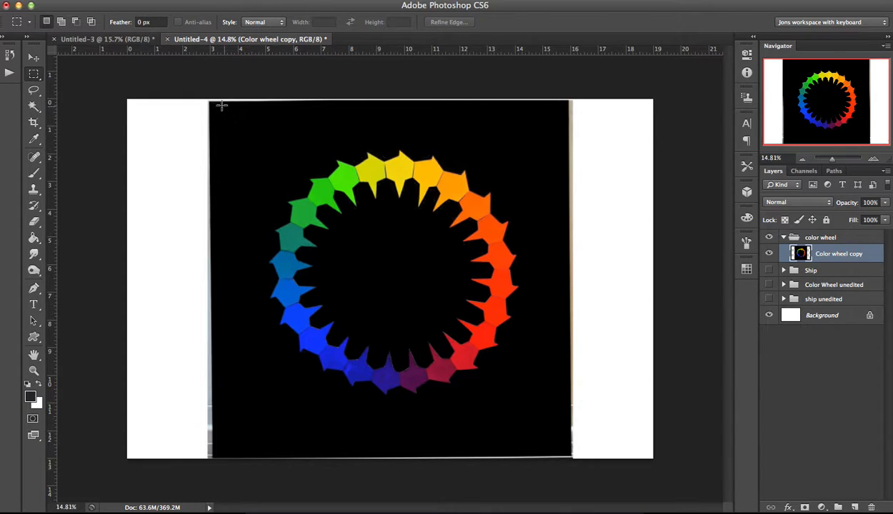
{"action": "left_click_drag", "start_coordinate": [238, 134], "coordinate": [696, 446]}
{"action": "left_click", "coordinate": [712, 458]}
{"action": "key", "text": "super+z"}
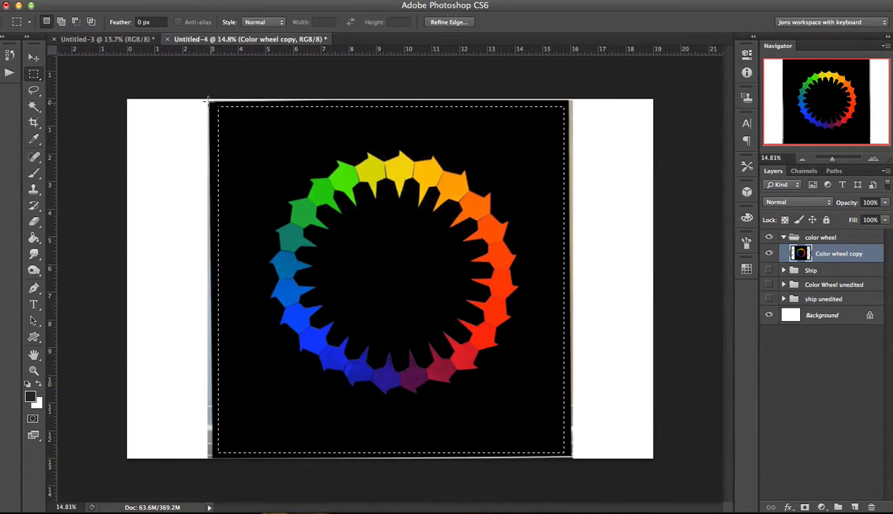
{"action": "left_click_drag", "start_coordinate": [196, 100], "coordinate": [577, 471]}
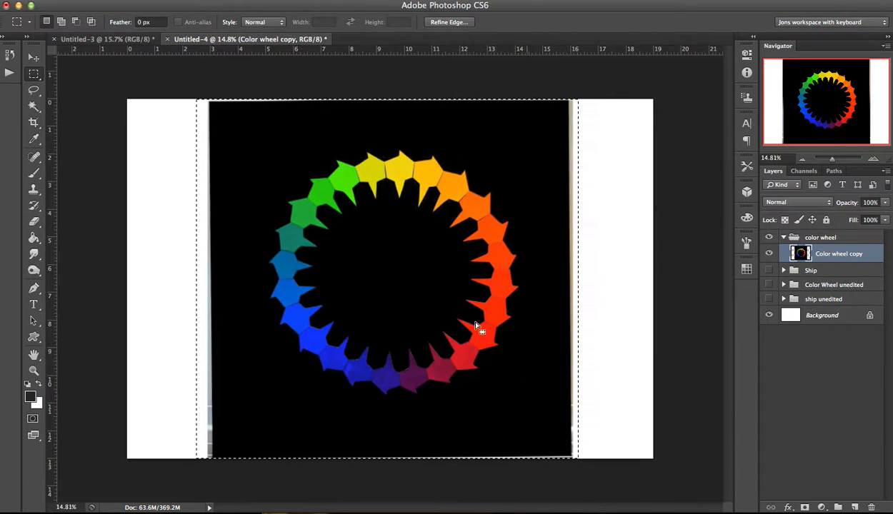
{"action": "key", "text": "super+z"}
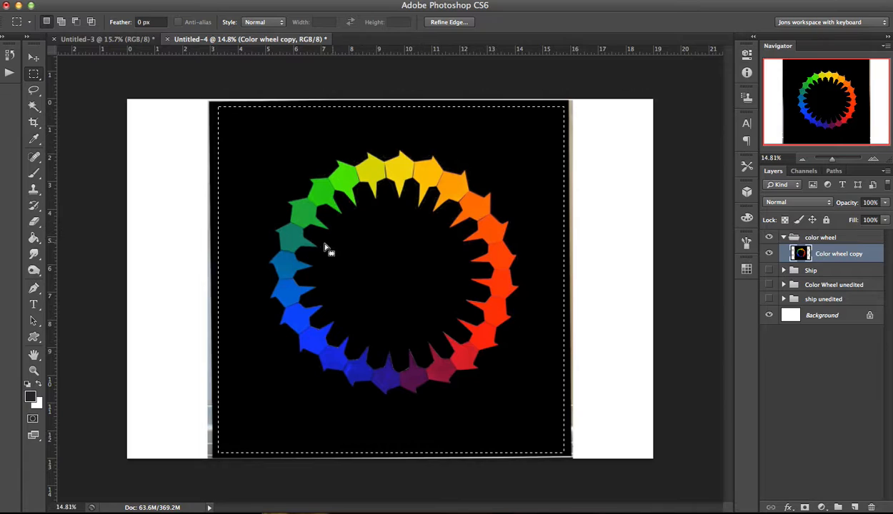
Copy the selected area of the color wheel to a new layer and hide the Color wheel copy layer.
{"action": "right_click", "coordinate": [448, 254]}
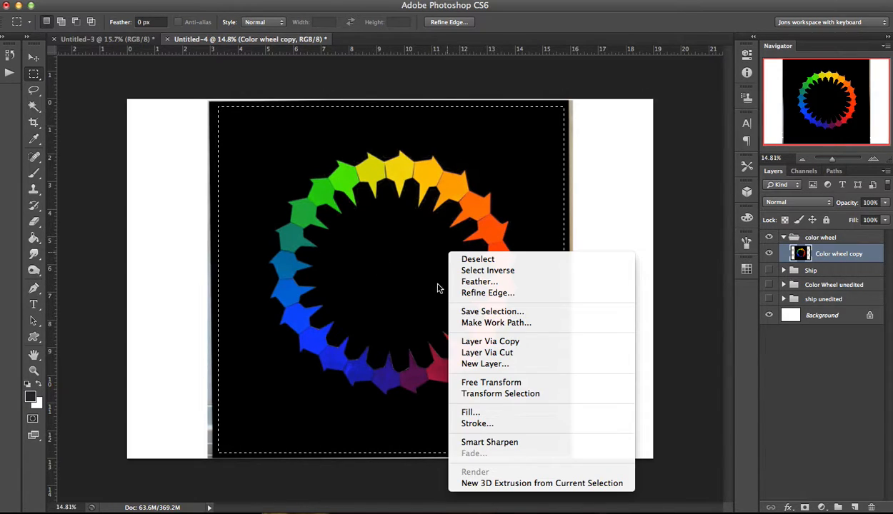
{"action": "left_click", "coordinate": [513, 343]}
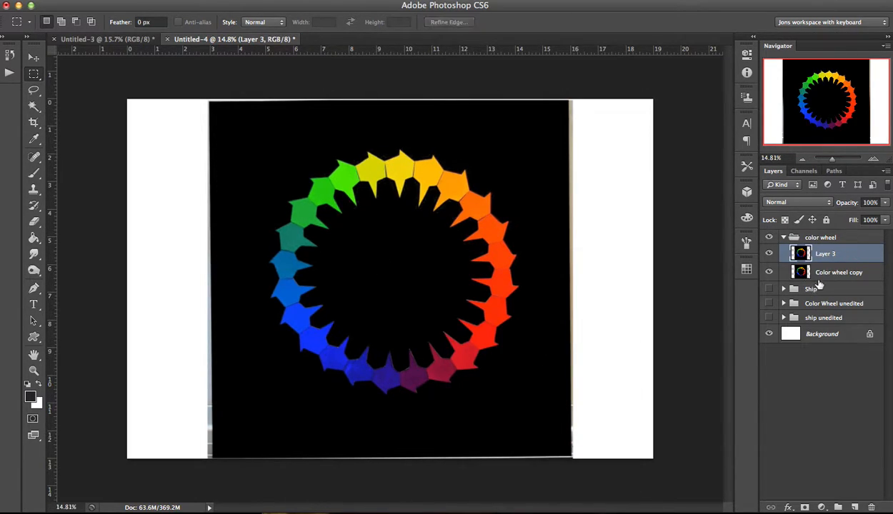
{"action": "left_click", "coordinate": [769, 273]}
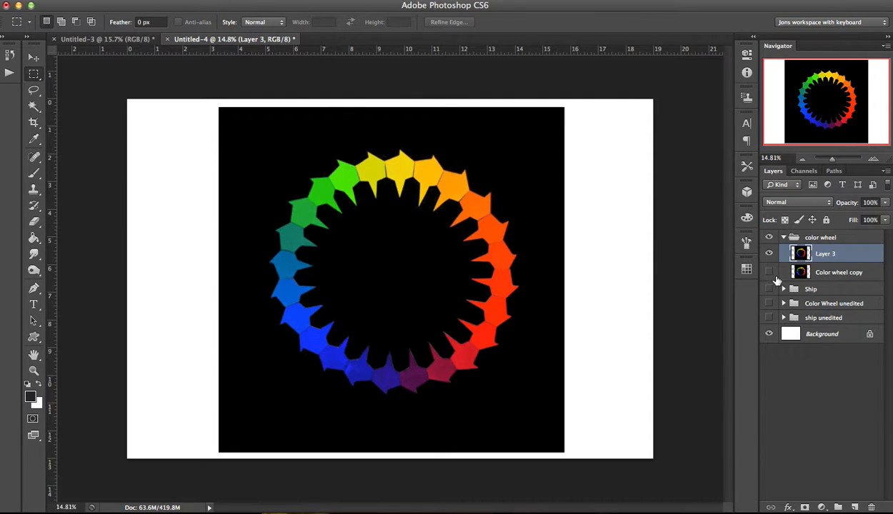
{"action": "left_click", "coordinate": [770, 275]}
{"action": "key", "text": "v"}
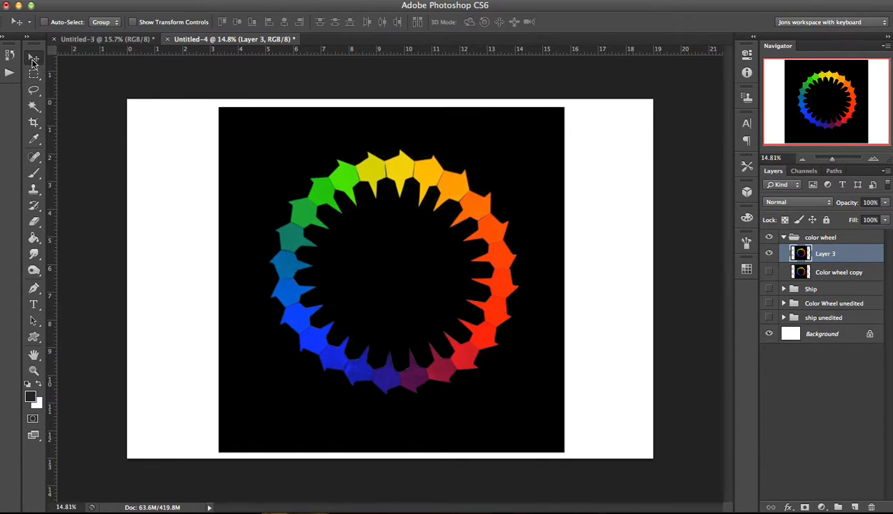
Examine the edges of the color wheel segments up close against the black background, especially the blue, purple and red ones.
{"action": "scroll", "coordinate": [364, 354], "scroll_direction": "up", "scroll_amount": 4}
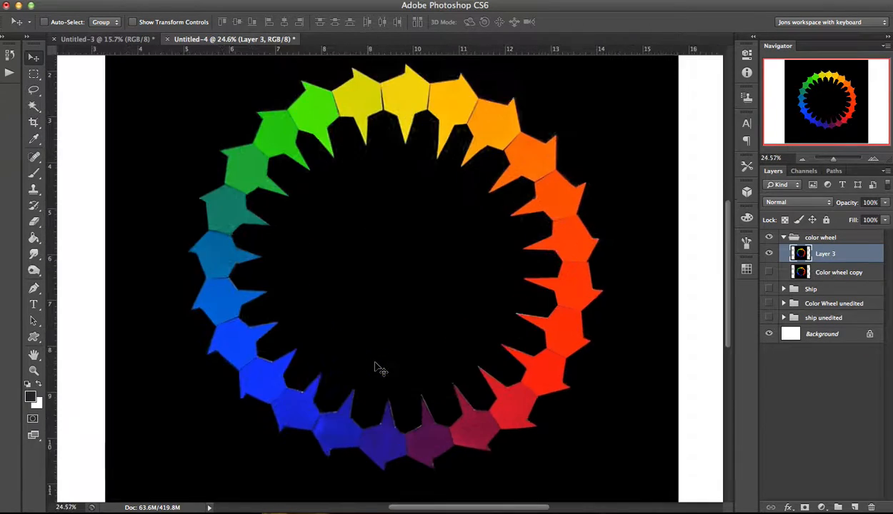
{"action": "scroll", "coordinate": [370, 346], "scroll_direction": "down", "scroll_amount": 3}
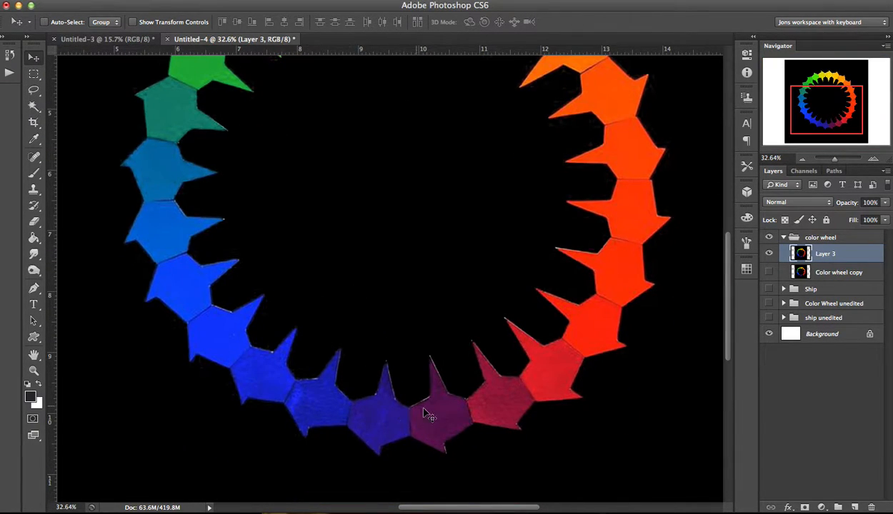
{"action": "left_click_drag", "start_coordinate": [389, 295], "coordinate": [406, 293]}
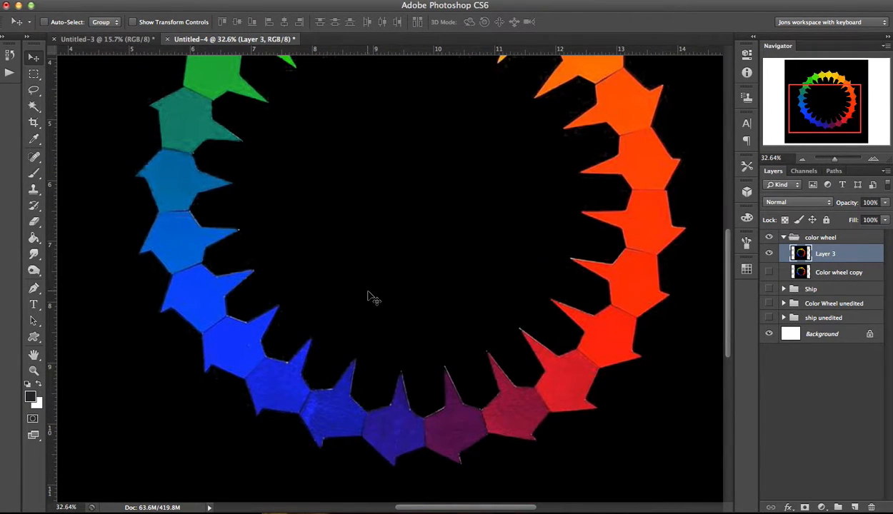
{"action": "key", "text": "super+0"}
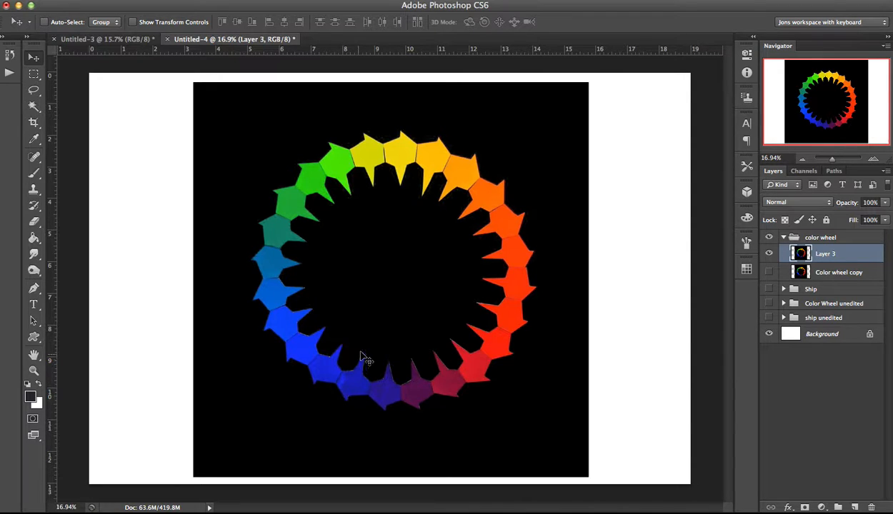
{"action": "scroll", "coordinate": [361, 355], "scroll_direction": "up", "scroll_amount": 3}
{"action": "scroll", "coordinate": [361, 355], "scroll_direction": "up", "scroll_amount": 5}
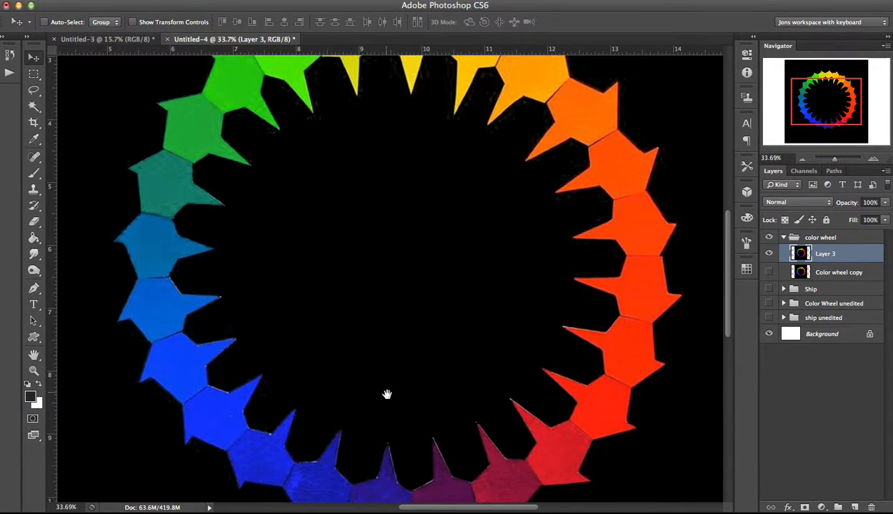
{"action": "left_click_drag", "start_coordinate": [408, 341], "coordinate": [425, 258]}
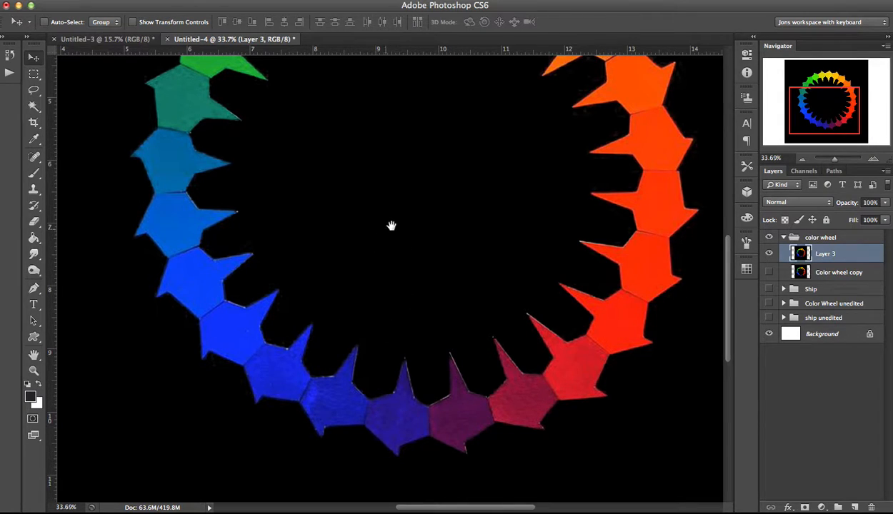
{"action": "scroll", "coordinate": [381, 290], "scroll_direction": "down", "scroll_amount": 2}
{"action": "scroll", "coordinate": [381, 288], "scroll_direction": "down", "scroll_amount": 5}
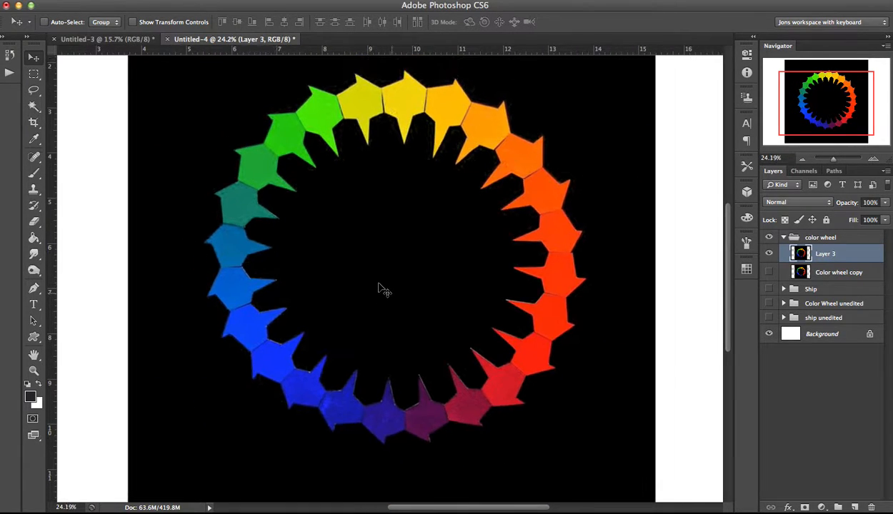
{"action": "scroll", "coordinate": [381, 291], "scroll_direction": "down", "scroll_amount": 1}
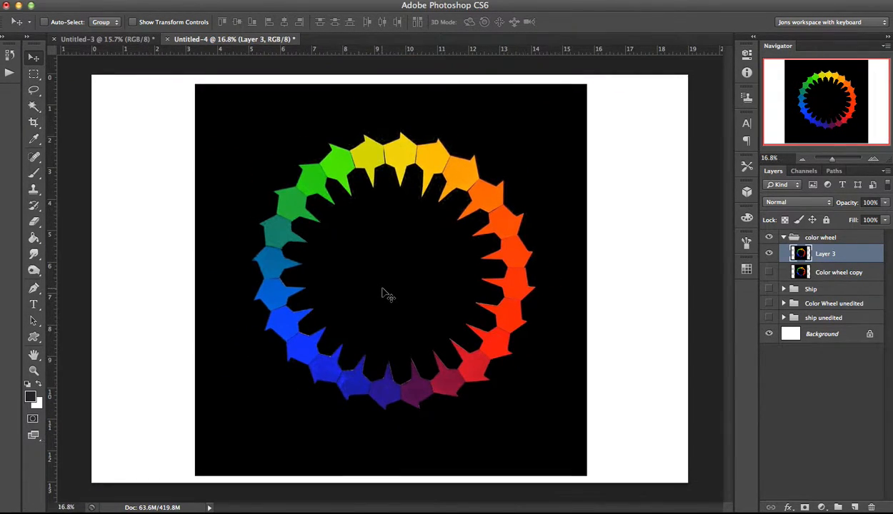
{"action": "scroll", "coordinate": [383, 295], "scroll_direction": "down", "scroll_amount": 1}
{"action": "scroll", "coordinate": [385, 298], "scroll_direction": "down", "scroll_amount": 1}
{"action": "scroll", "coordinate": [385, 300], "scroll_direction": "up", "scroll_amount": 1}
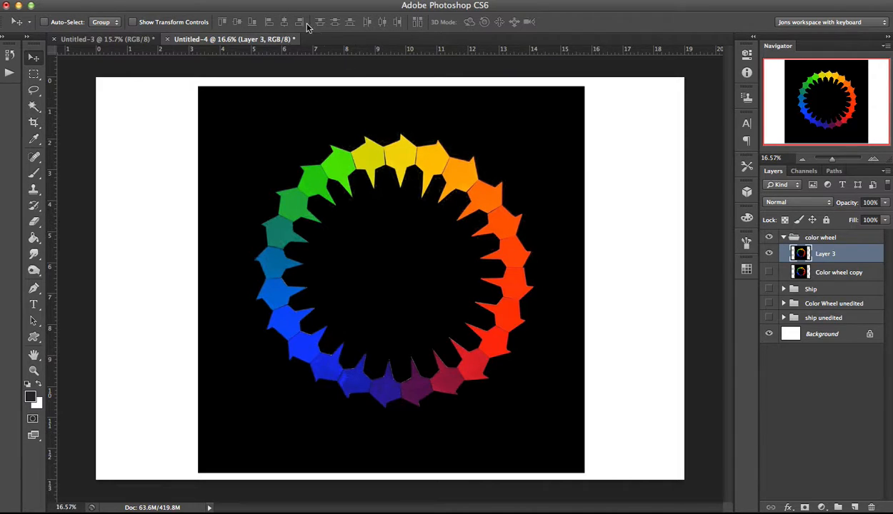
Start a Color Range selection on Layer 3 and lower its fuzziness to 1.
{"action": "left_click", "coordinate": [255, 0]}
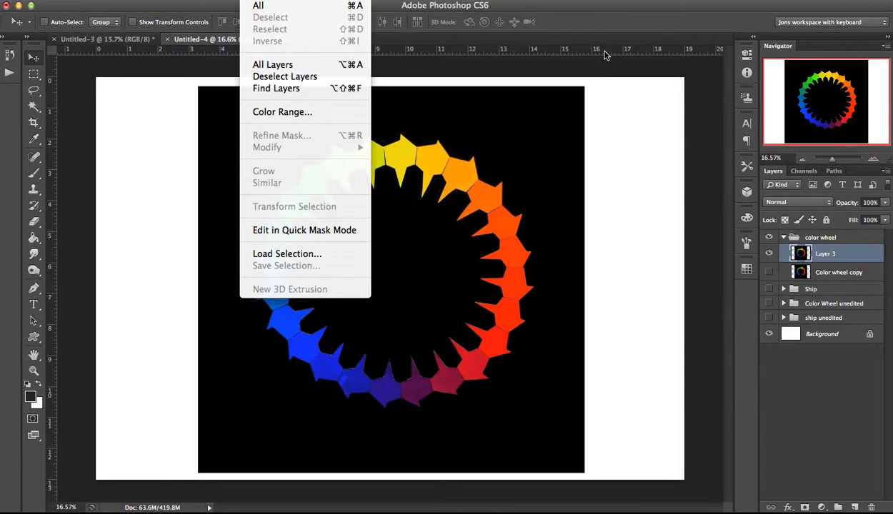
{"action": "left_click", "coordinate": [575, 17]}
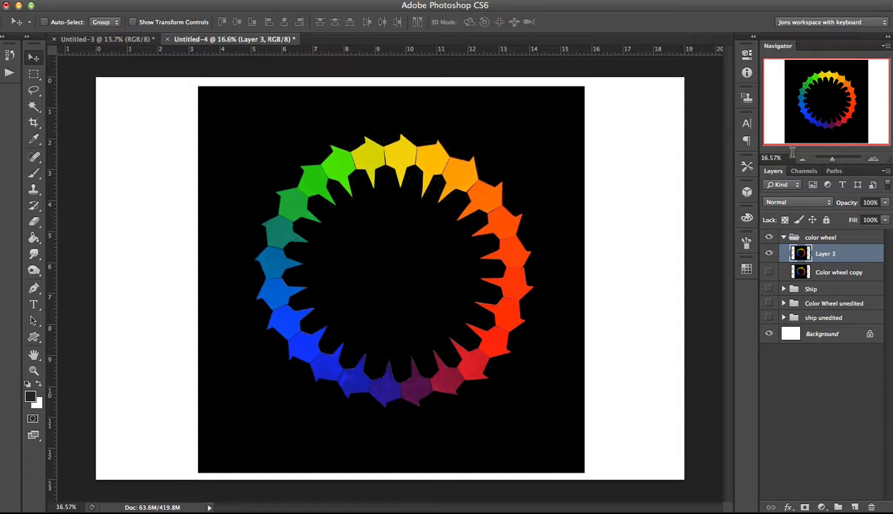
{"action": "left_click", "coordinate": [285, 1]}
{"action": "mouse_move", "coordinate": [257, 1]}
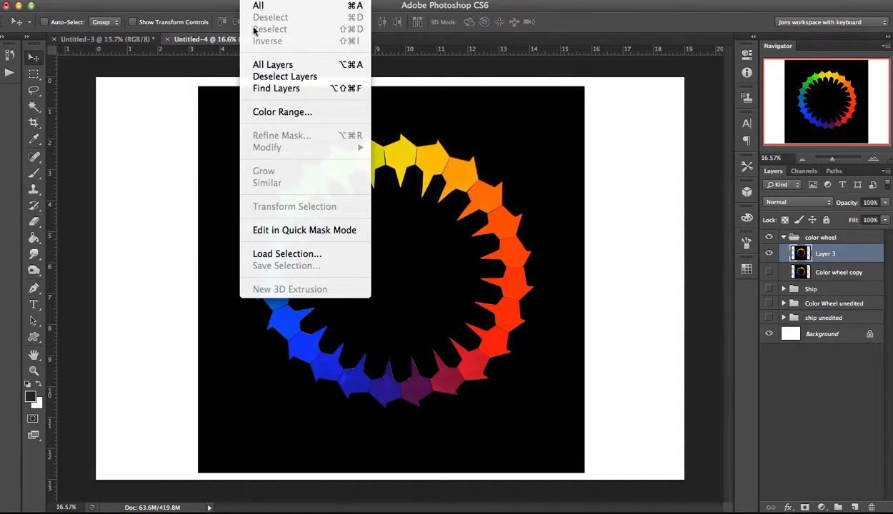
{"action": "left_click", "coordinate": [318, 118]}
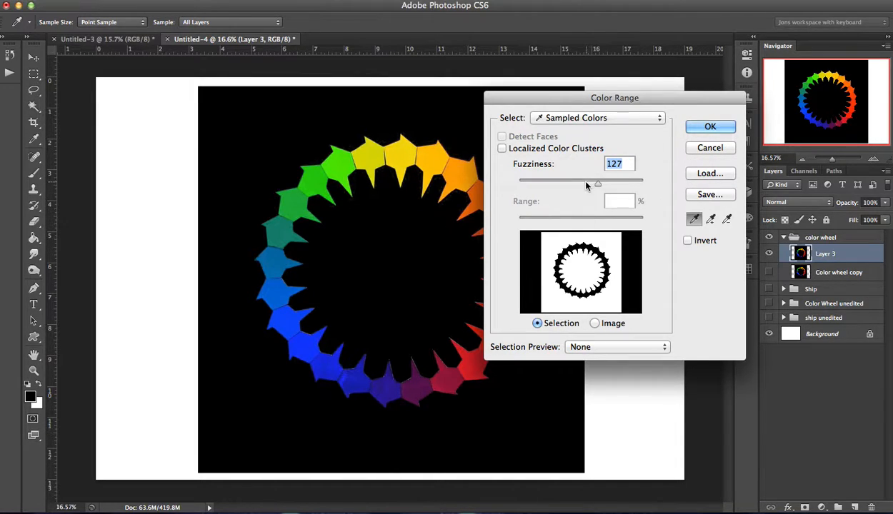
{"action": "left_click_drag", "start_coordinate": [599, 183], "coordinate": [519, 183]}
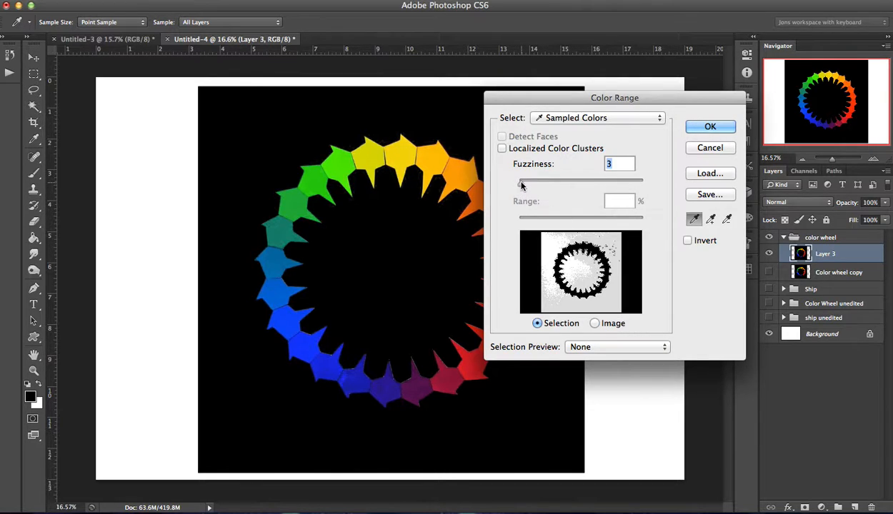
Try sampling the black background and a yellow segment in Color Range to compare the selection previews, and cancel the selection.
{"action": "left_click", "coordinate": [430, 109]}
{"action": "left_click", "coordinate": [318, 142]}
{"action": "left_click", "coordinate": [397, 293]}
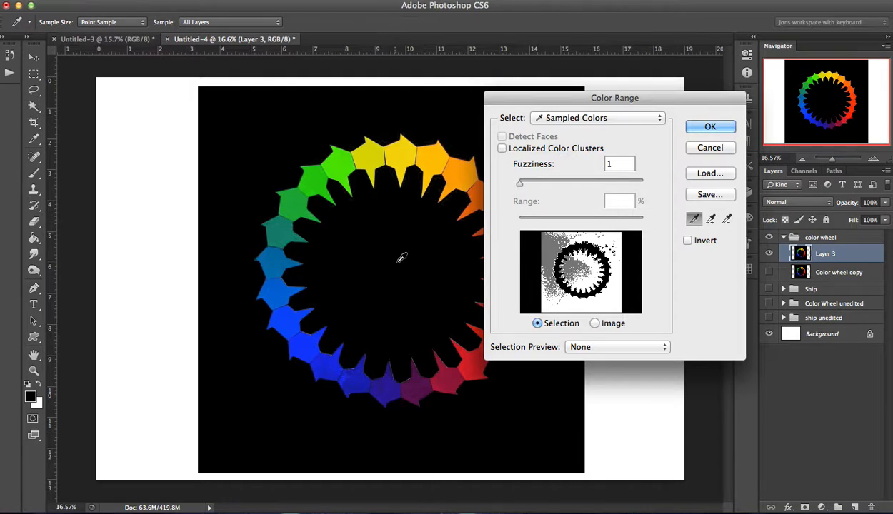
{"action": "left_click", "coordinate": [289, 161]}
{"action": "left_click", "coordinate": [409, 152]}
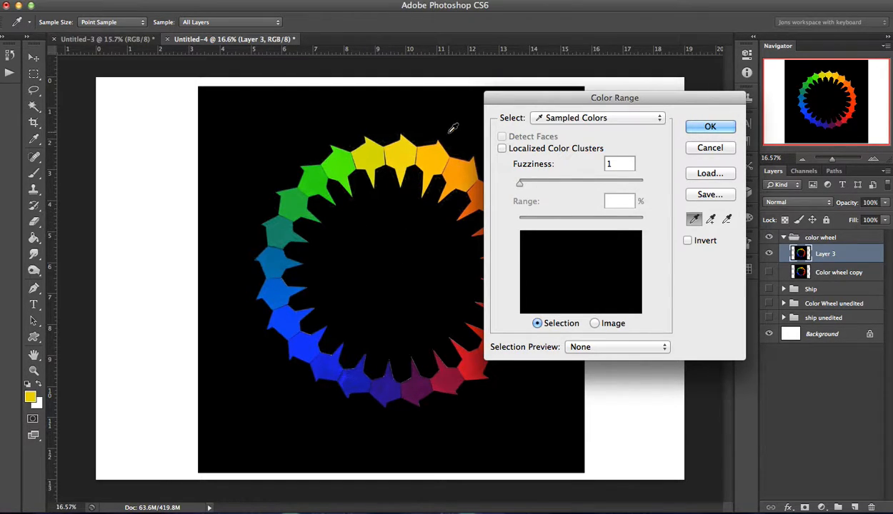
{"action": "left_click", "coordinate": [444, 127]}
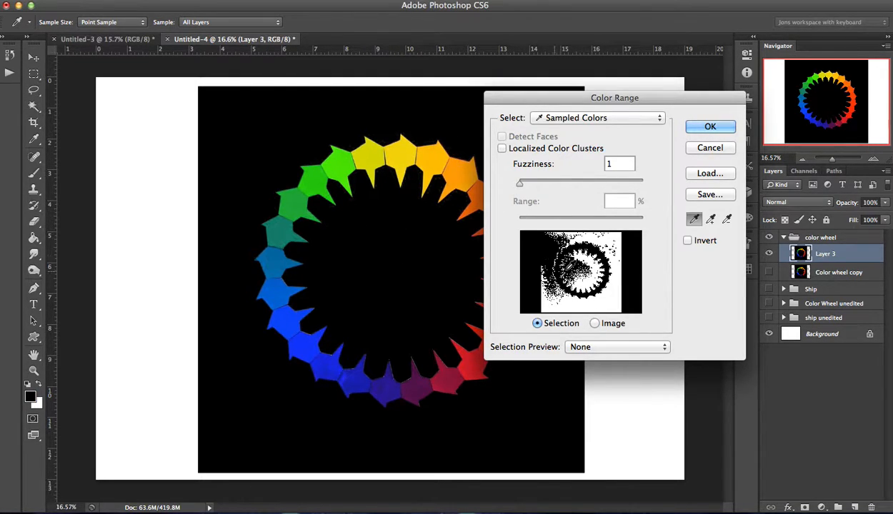
{"action": "left_click_drag", "start_coordinate": [527, 185], "coordinate": [502, 176]}
{"action": "left_click", "coordinate": [704, 146]}
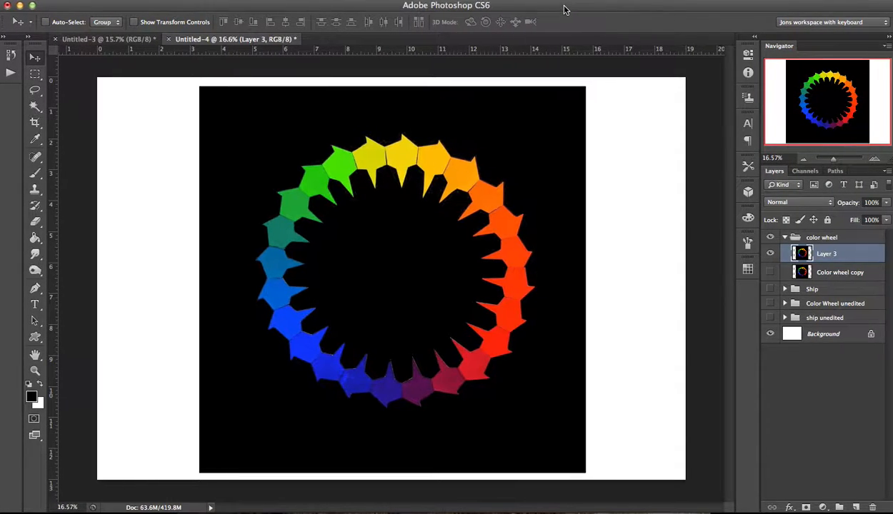
Toggle the visibility of Layer 3 to check it, leave it shown, and collapse the color wheel group.
{"action": "left_click", "coordinate": [771, 255]}
{"action": "left_click", "coordinate": [771, 254]}
{"action": "left_click", "coordinate": [771, 254]}
{"action": "left_click", "coordinate": [771, 255]}
{"action": "left_click", "coordinate": [771, 255]}
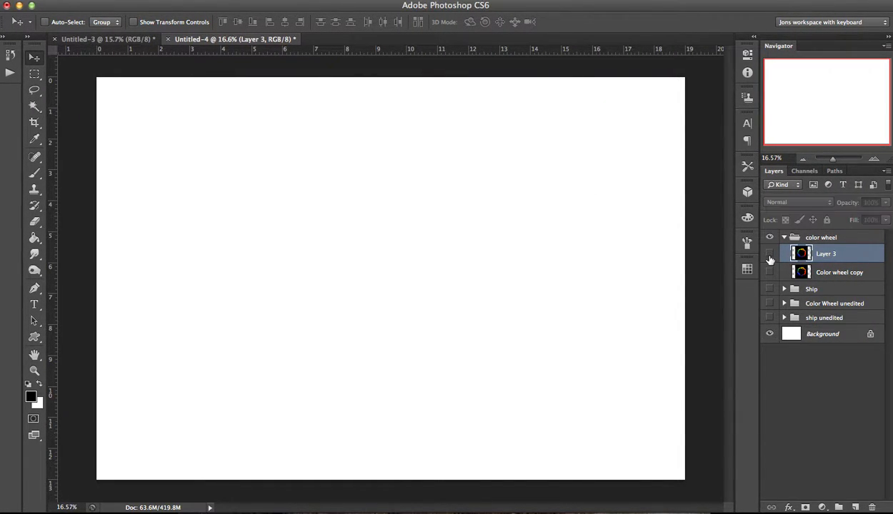
{"action": "left_click", "coordinate": [771, 254]}
{"action": "left_click", "coordinate": [771, 255]}
{"action": "left_click", "coordinate": [771, 255]}
{"action": "left_click", "coordinate": [771, 255]}
{"action": "left_click", "coordinate": [771, 255]}
{"action": "left_click", "coordinate": [771, 255]}
{"action": "left_click", "coordinate": [771, 255]}
{"action": "left_click", "coordinate": [784, 238]}
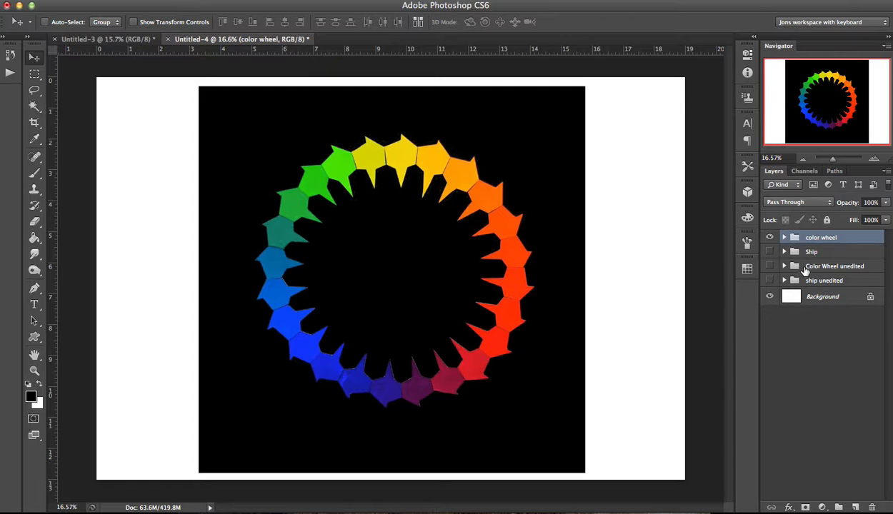